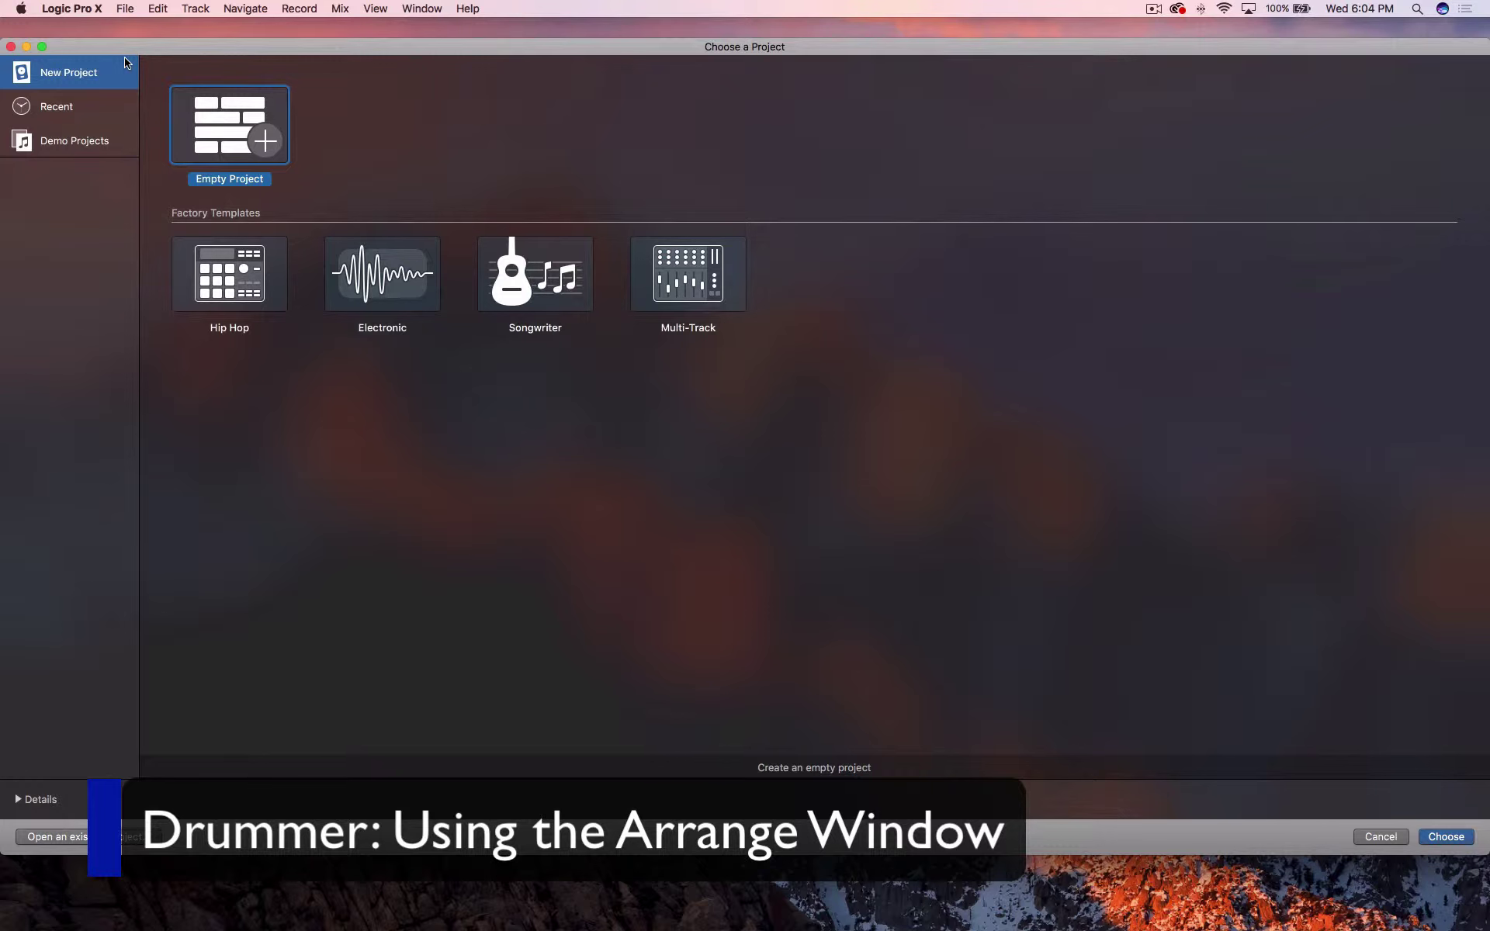
Create an empty project with one audio track using Input 1, and show the global tracks.
{"action": "double_click", "coordinate": [225, 135]}
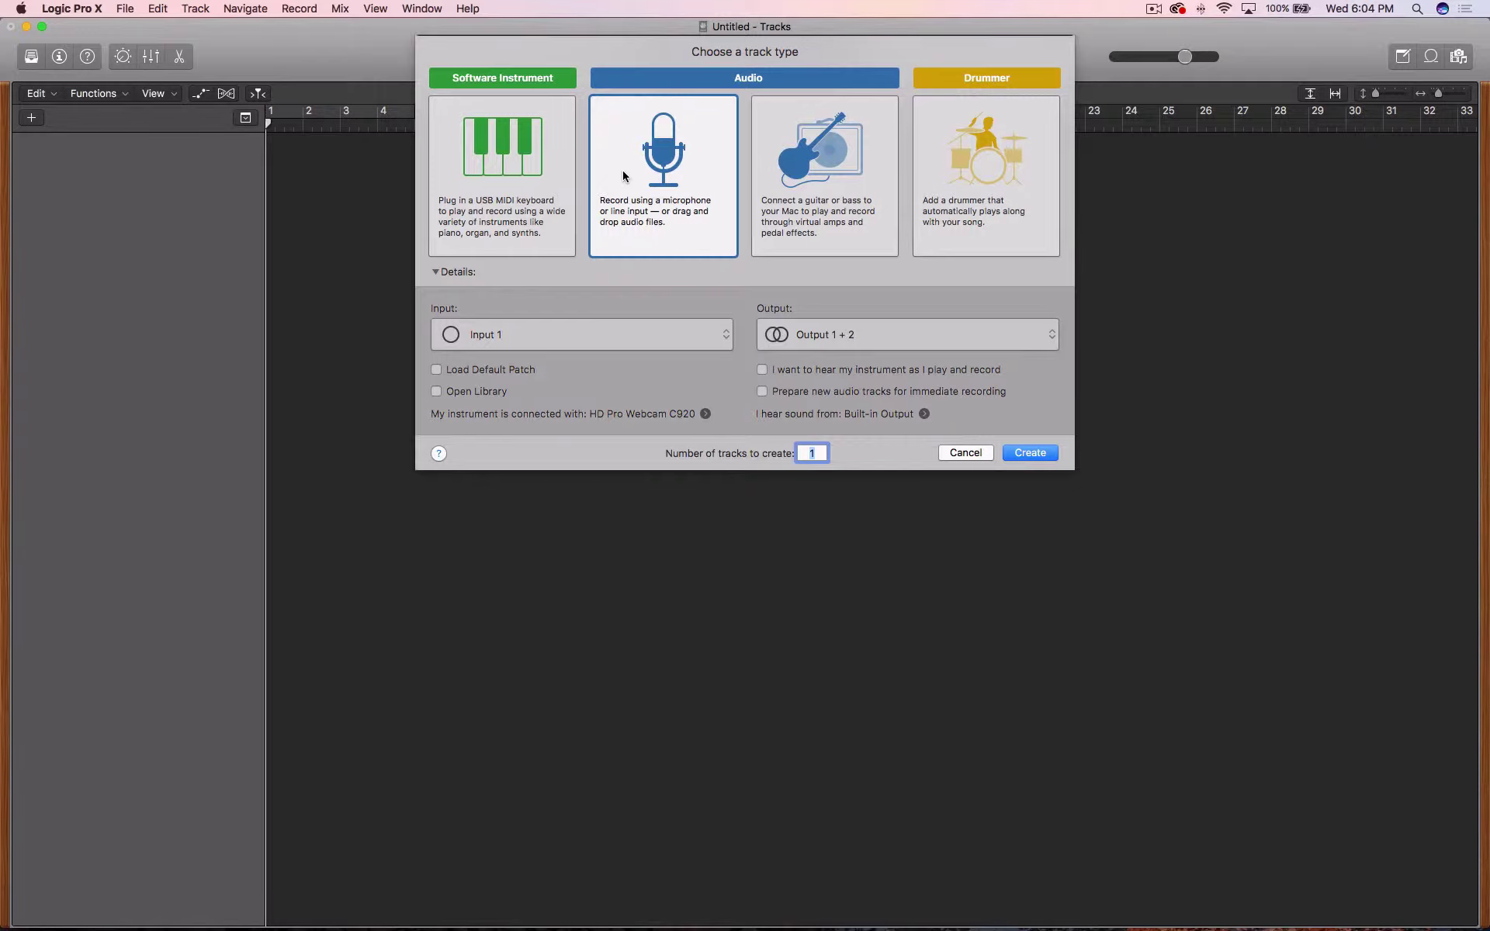
{"action": "key", "text": "Return"}
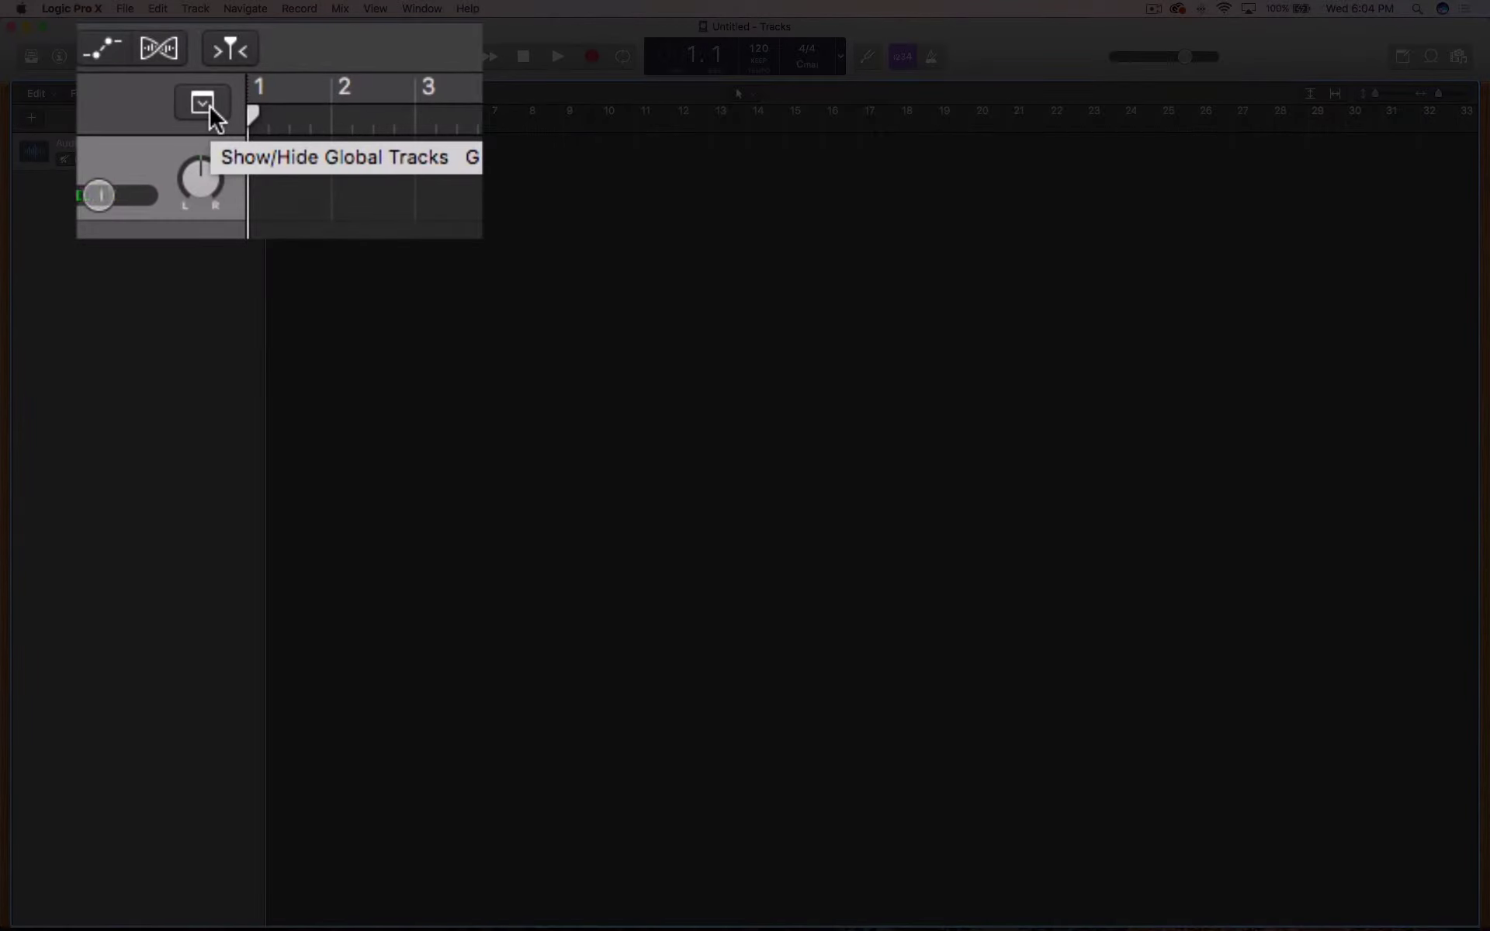
{"action": "left_click", "coordinate": [206, 103]}
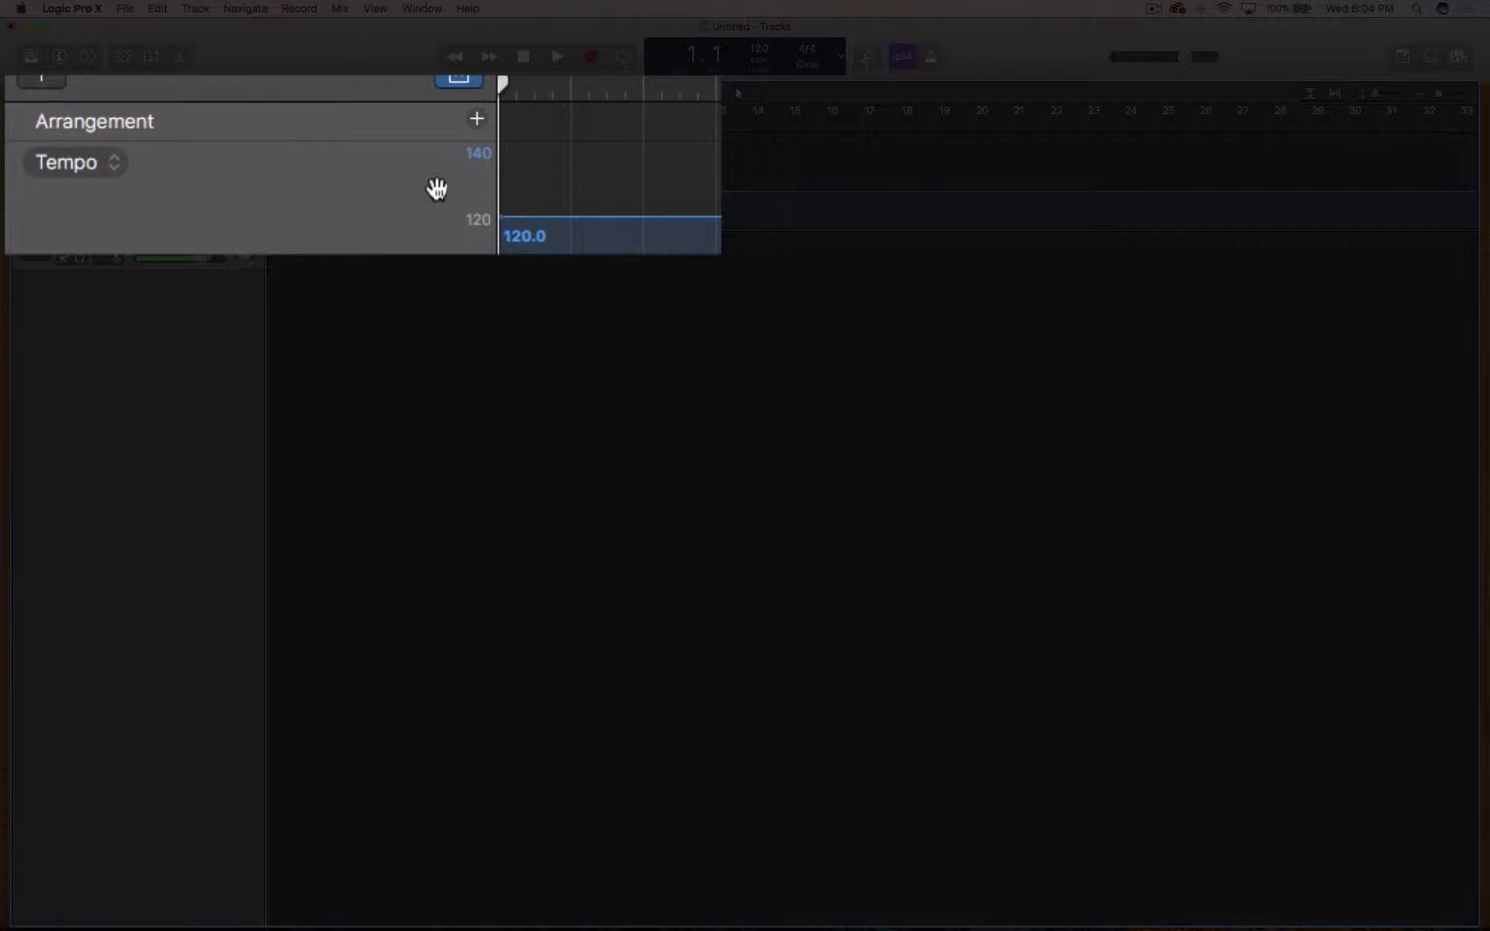
Add an Intro arrangement marker shortened to four bars, followed by eight-bar Verse and Chorus markers.
{"action": "left_click", "coordinate": [477, 124]}
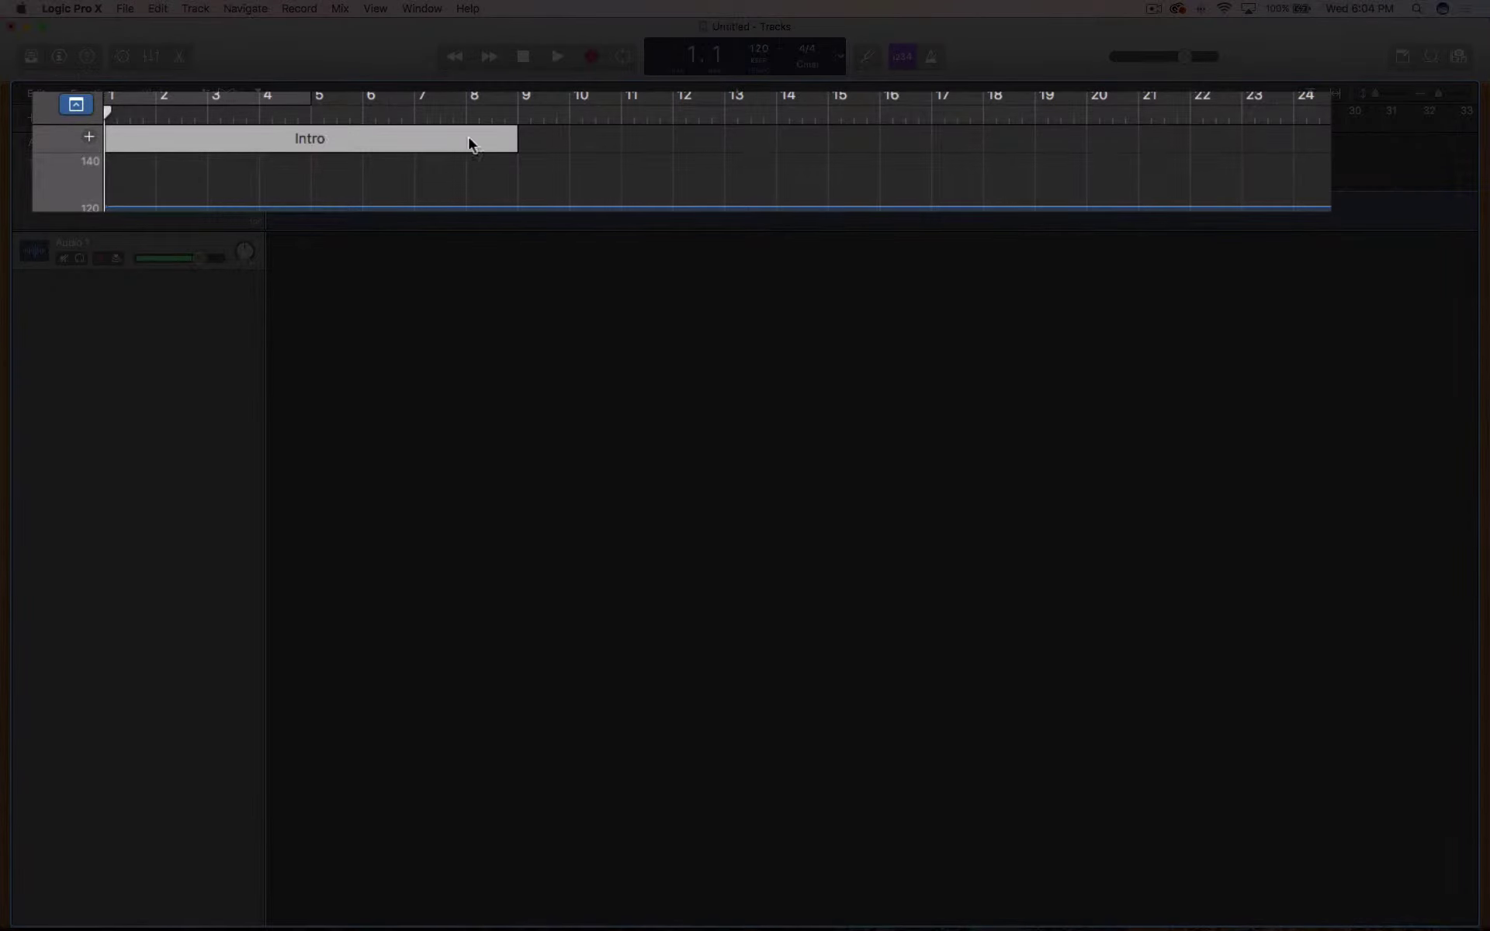
{"action": "left_click_drag", "start_coordinate": [512, 136], "coordinate": [310, 137]}
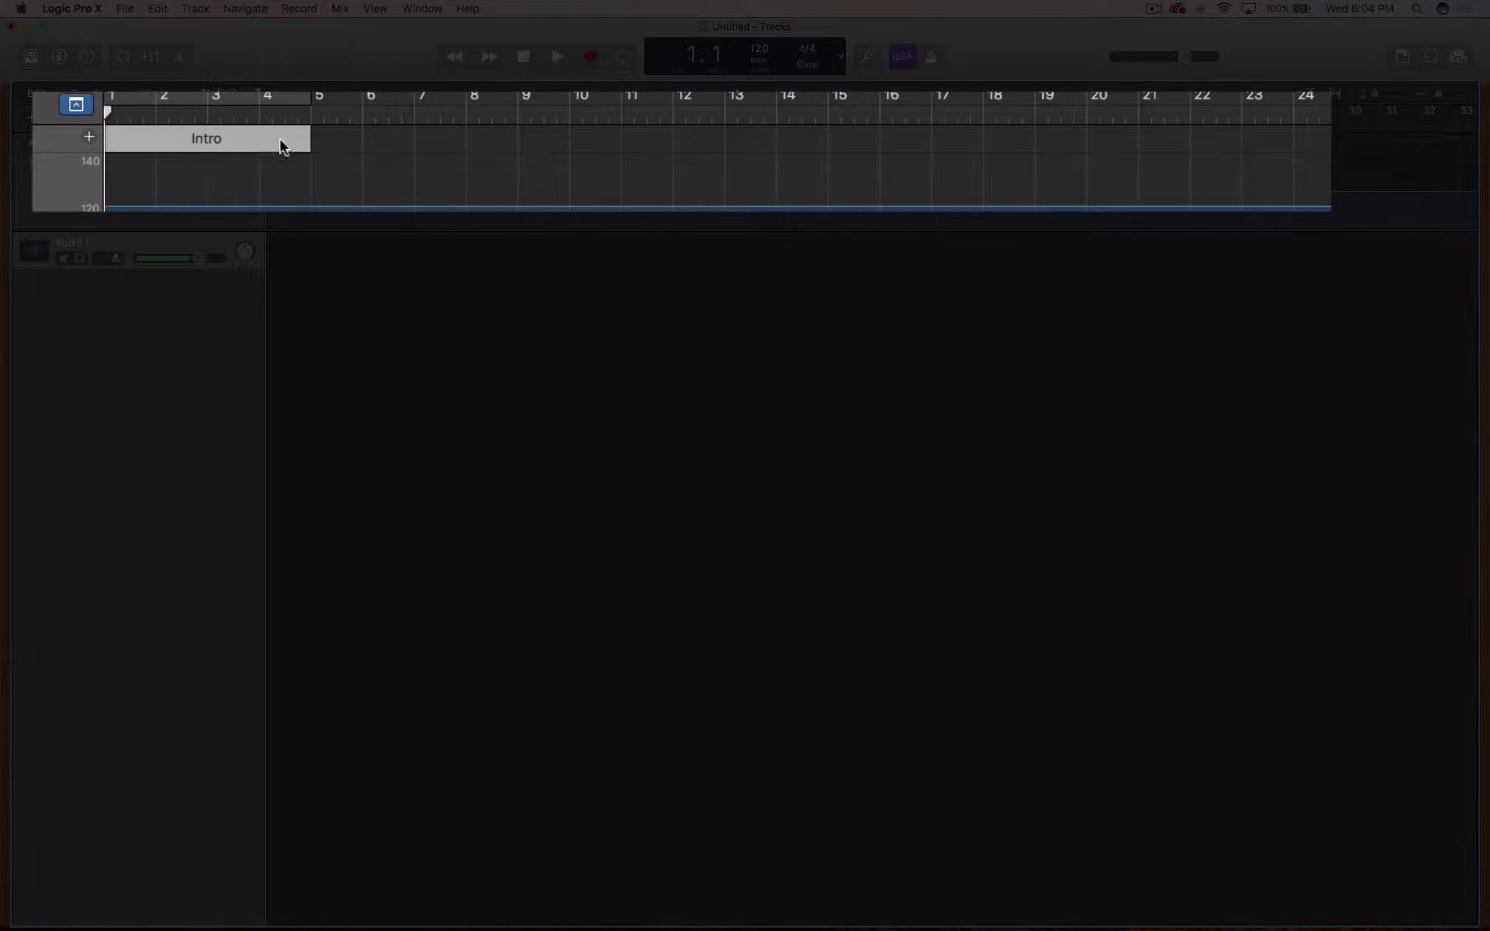
{"action": "left_click", "coordinate": [88, 139]}
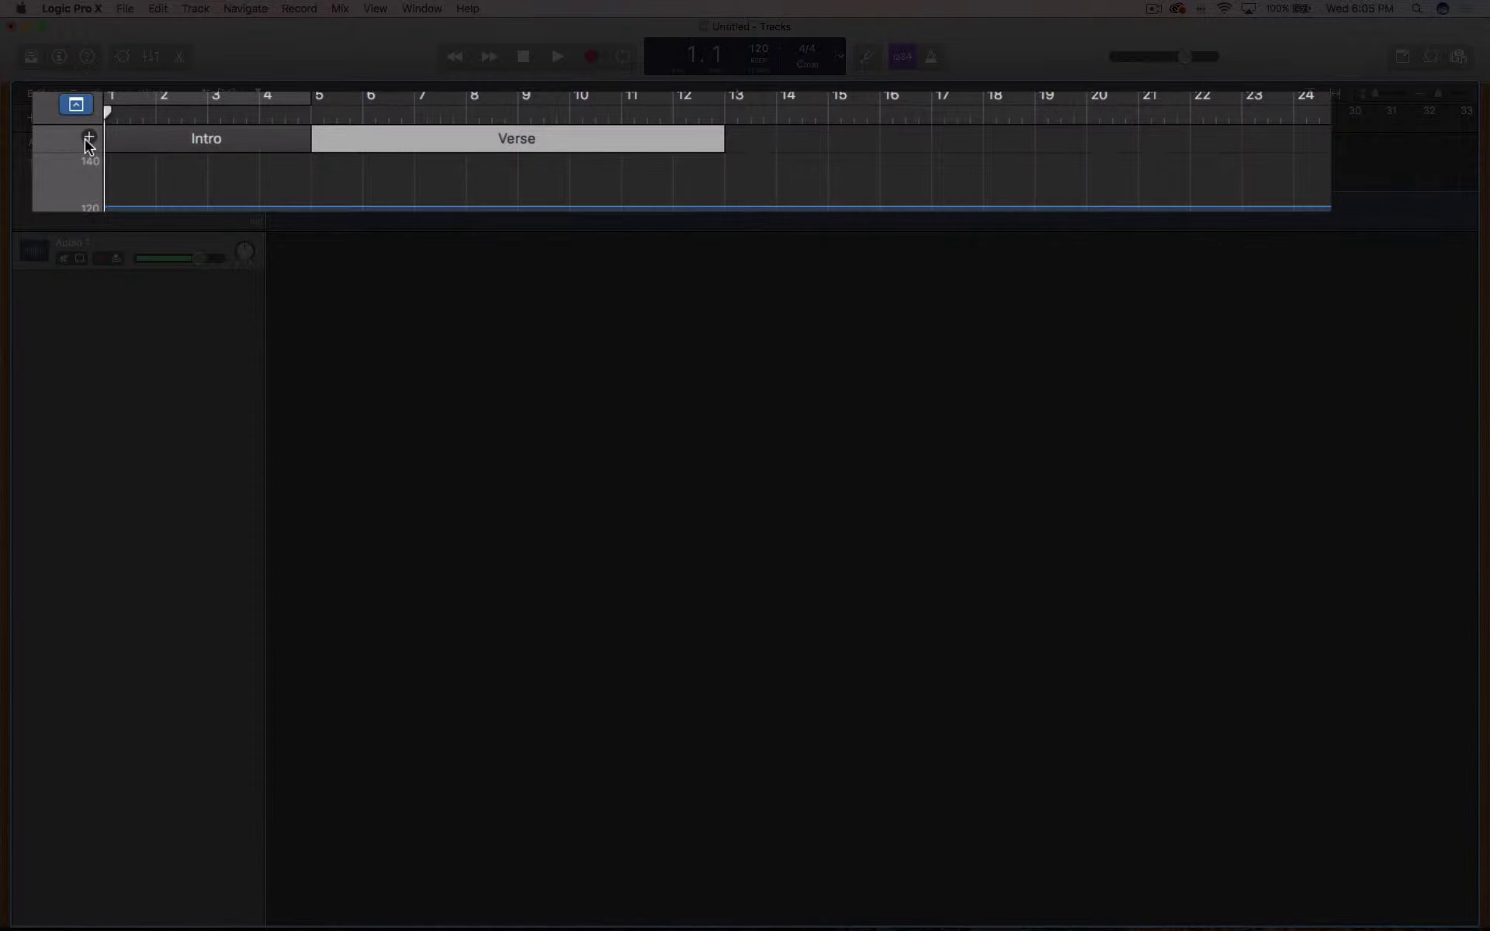
{"action": "left_click", "coordinate": [255, 141]}
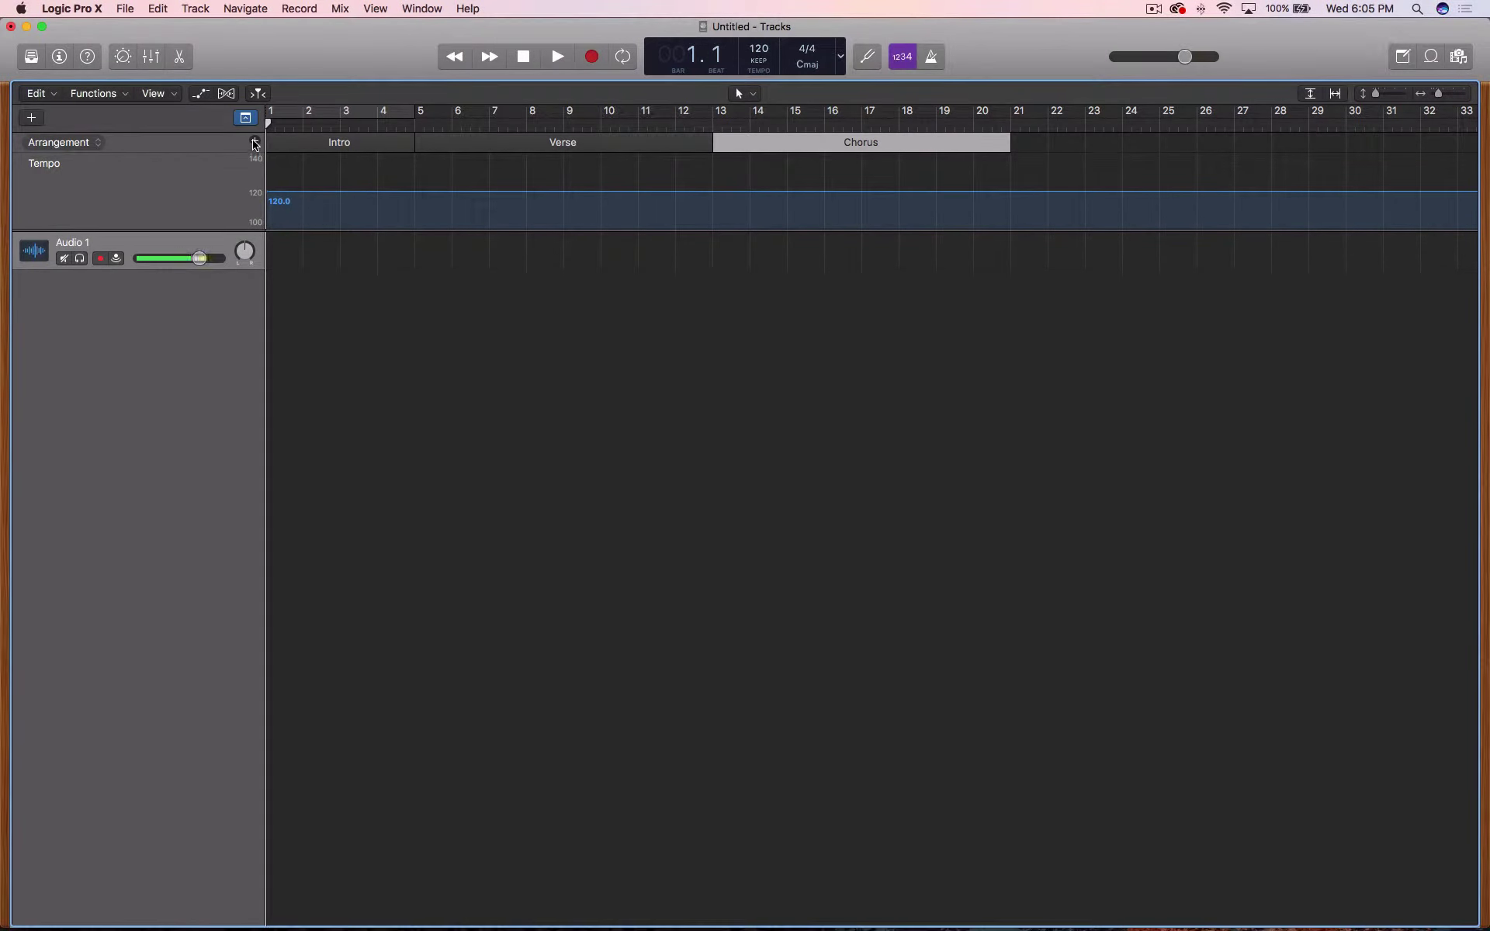
Add a fourth arrangement marker after the Chorus and change its section type to Intro.
{"action": "left_click", "coordinate": [255, 142]}
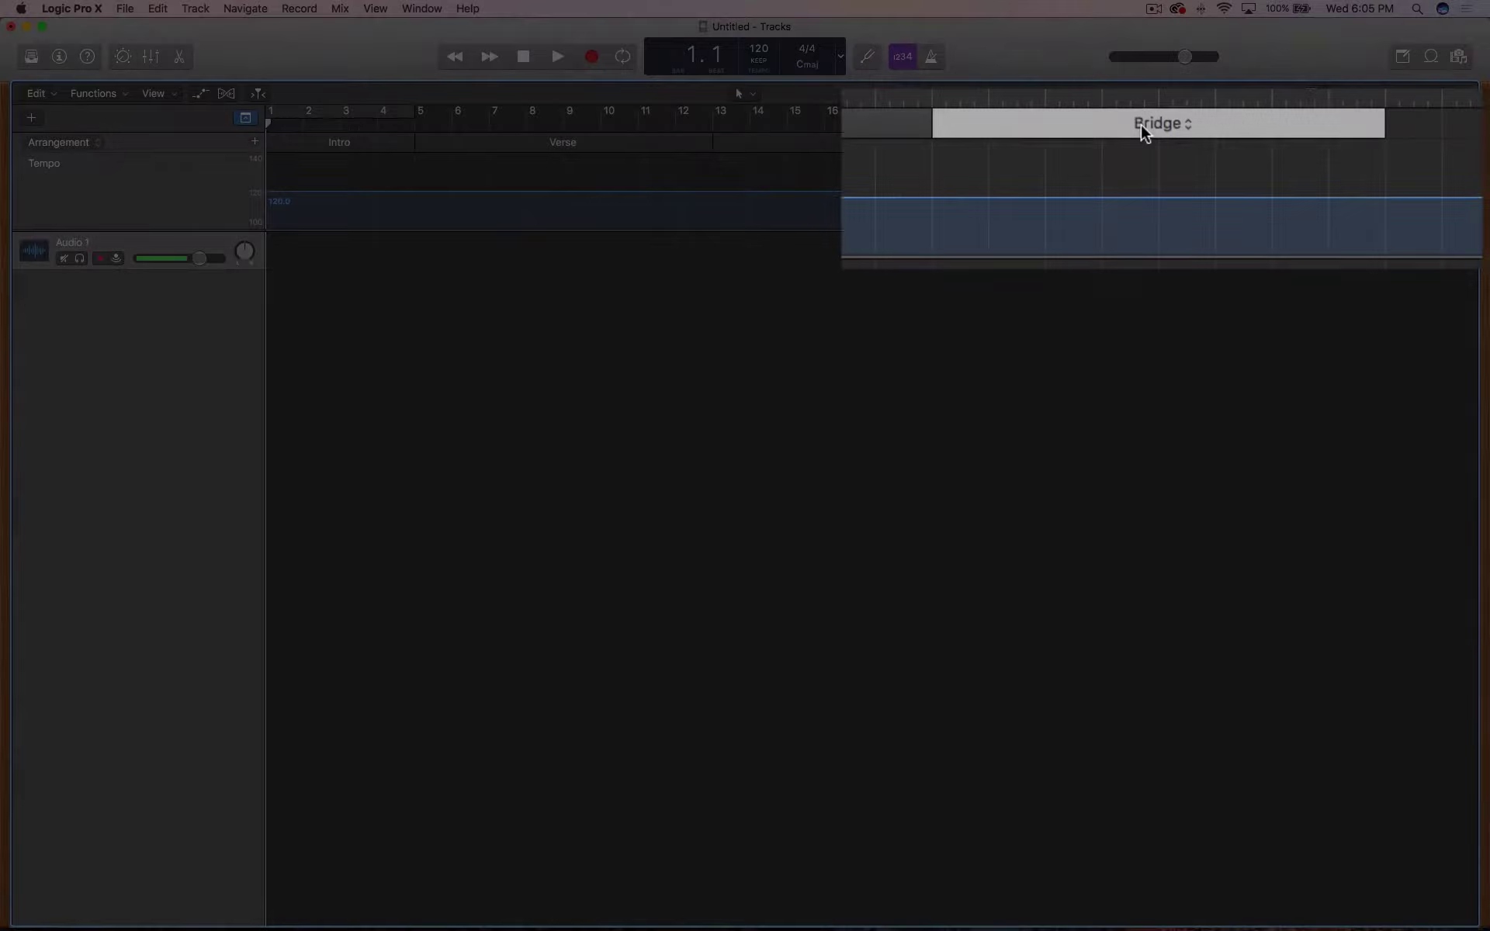
{"action": "left_click", "coordinate": [1151, 144]}
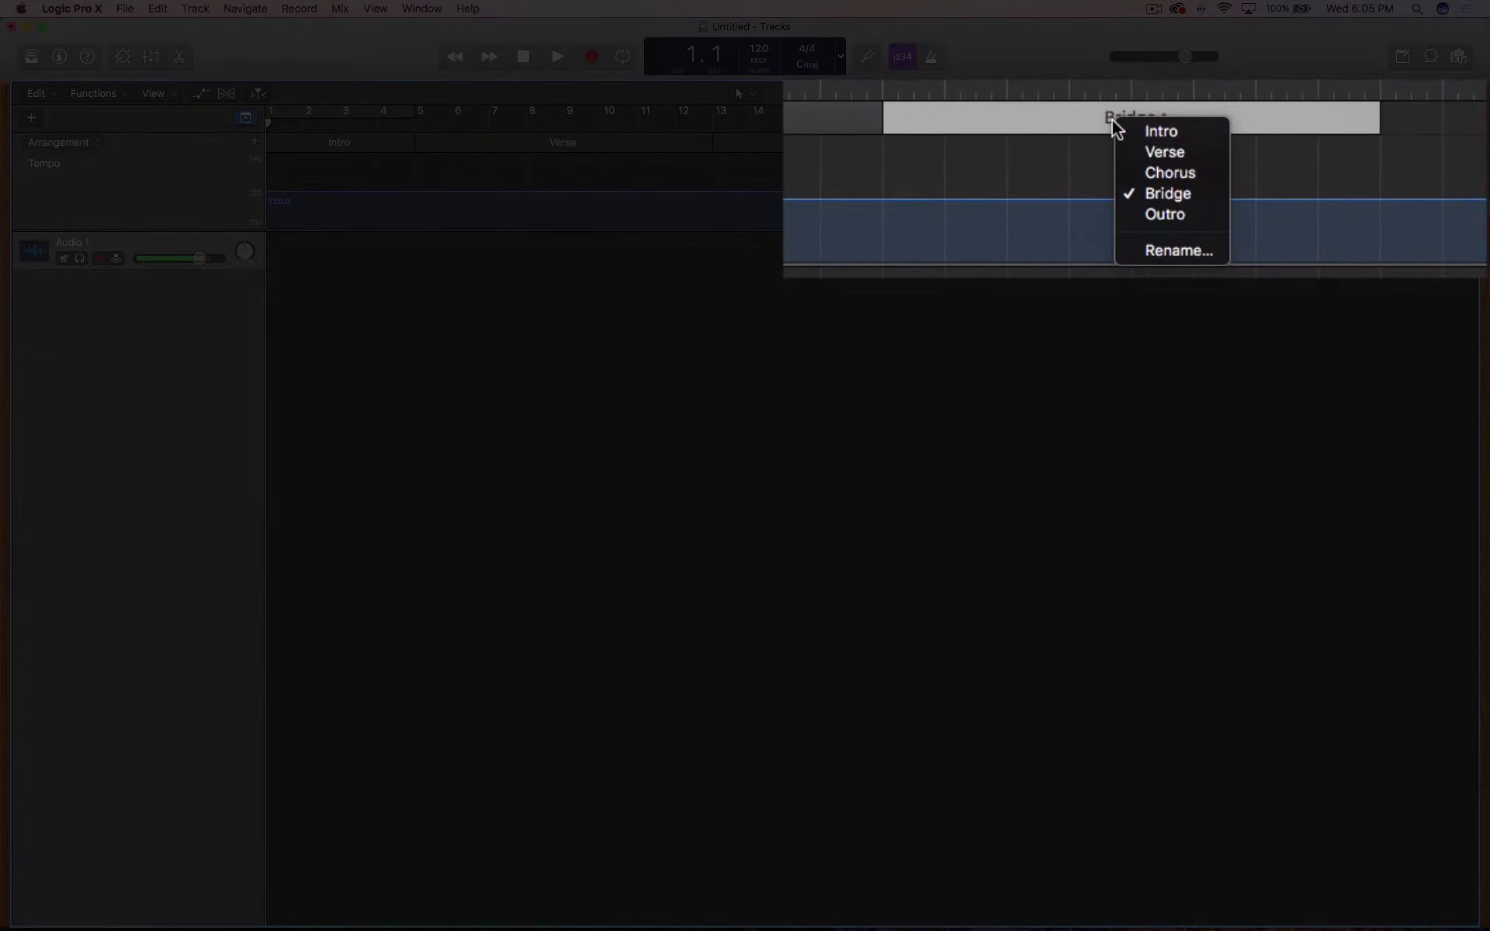
{"action": "left_click", "coordinate": [1156, 133]}
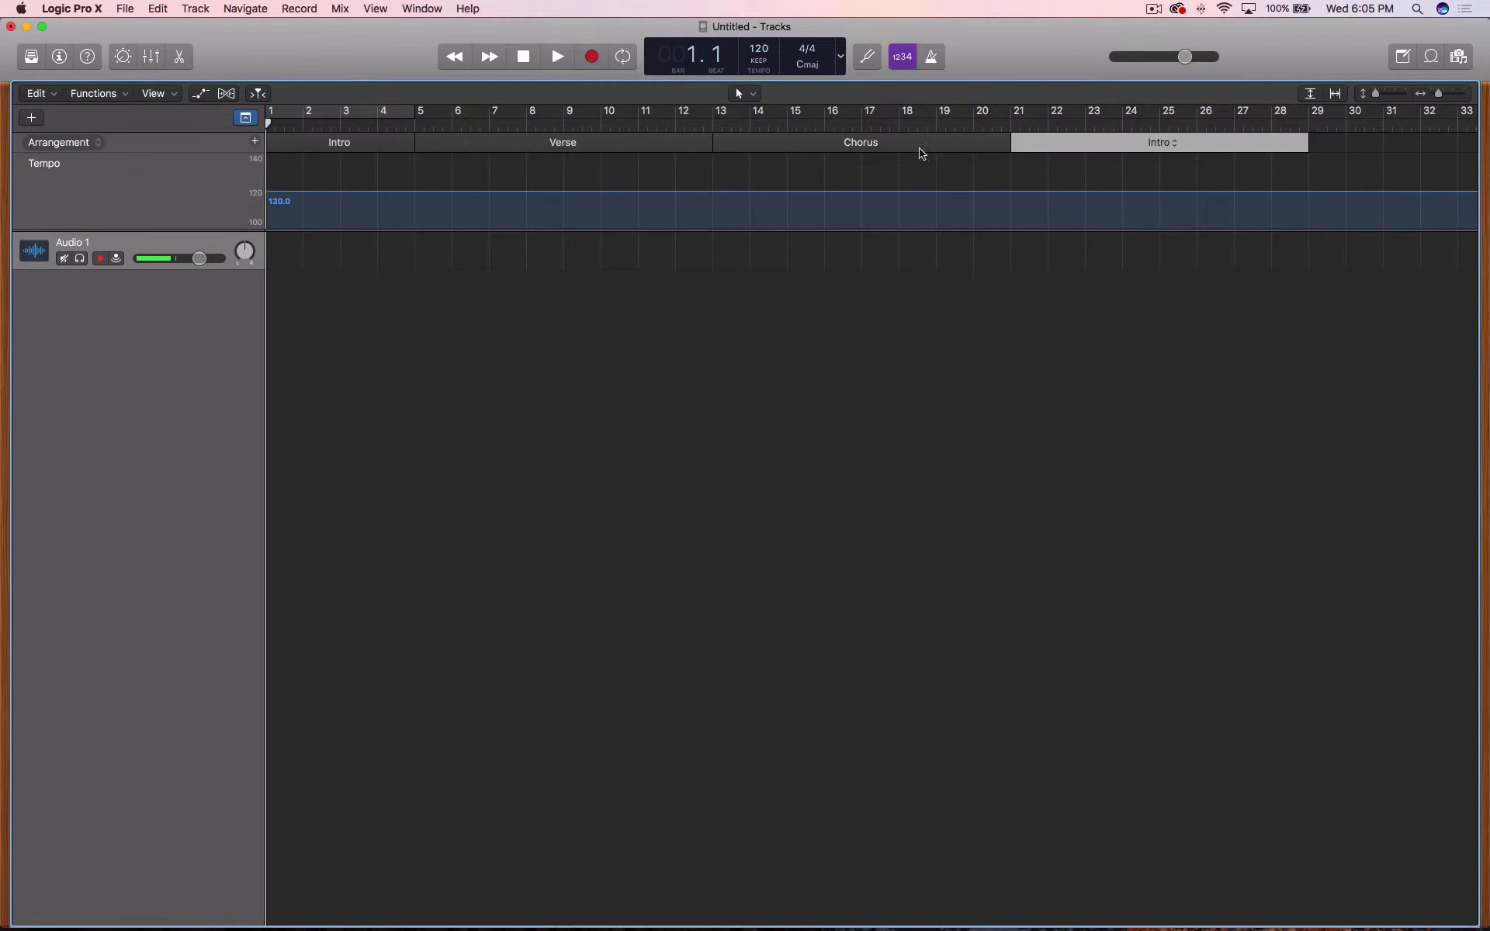
Append Verse, Chorus, Bridge and Outro markers to the end of the arrangement.
{"action": "left_click", "coordinate": [255, 142]}
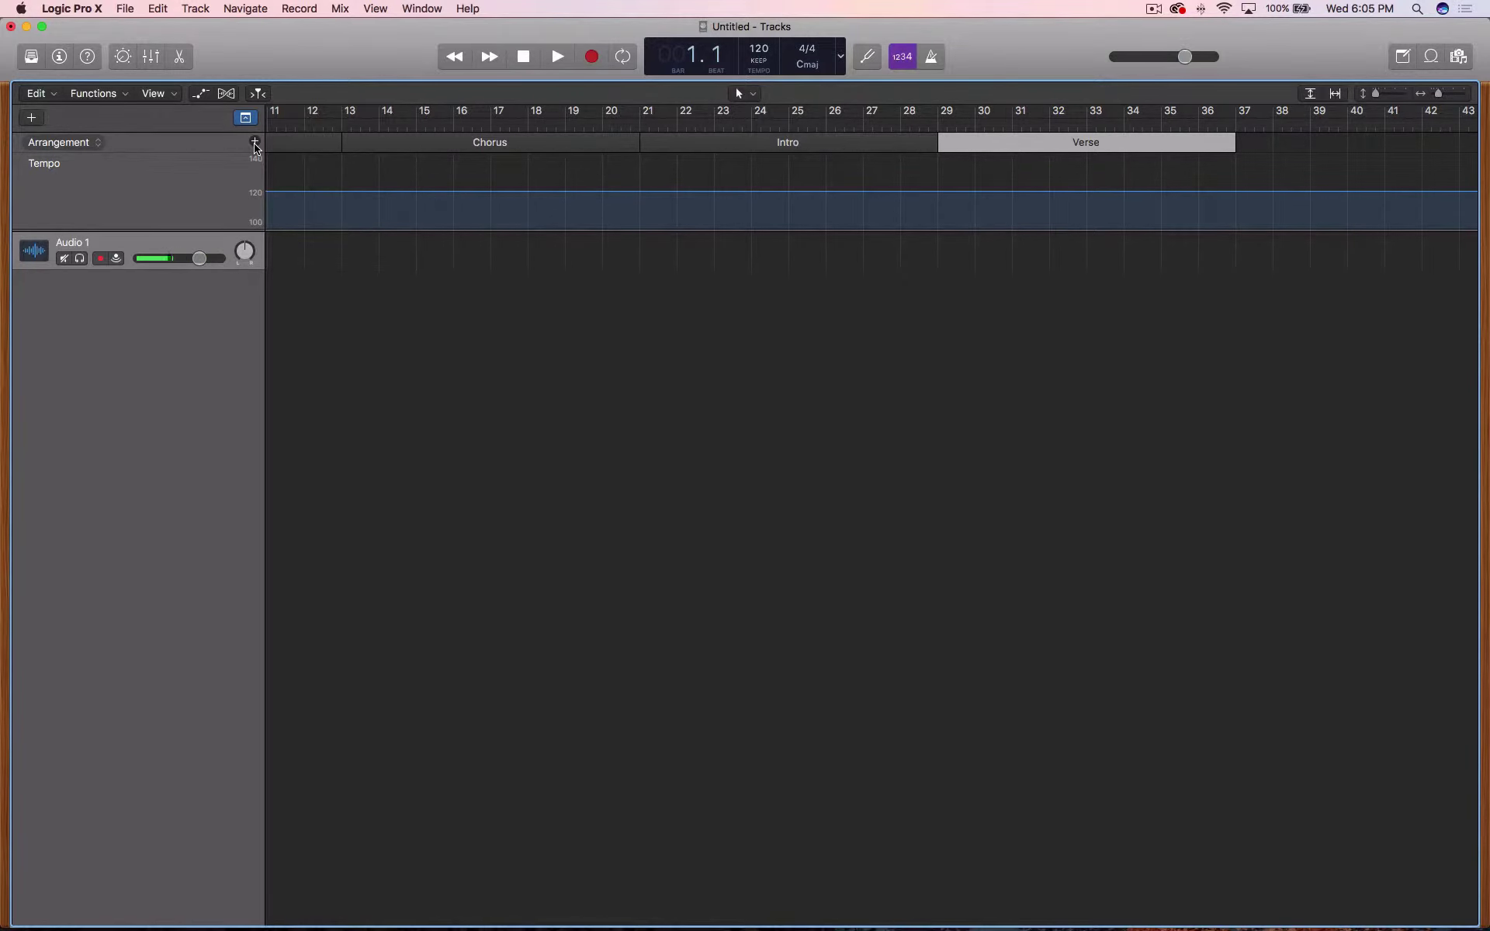
{"action": "left_click", "coordinate": [254, 142]}
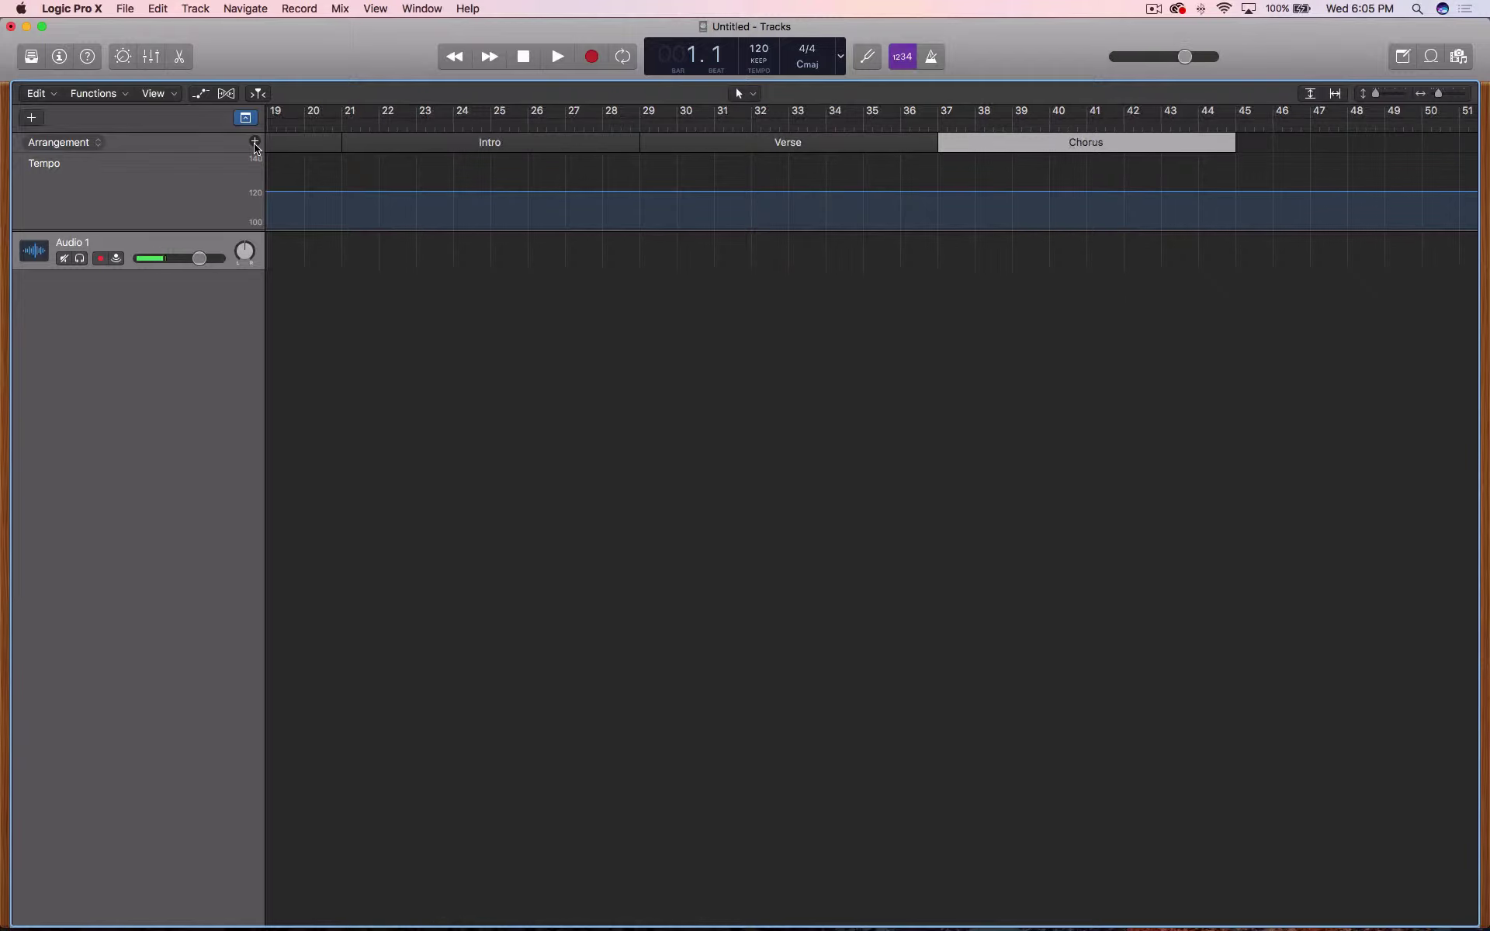
{"action": "left_click", "coordinate": [255, 142]}
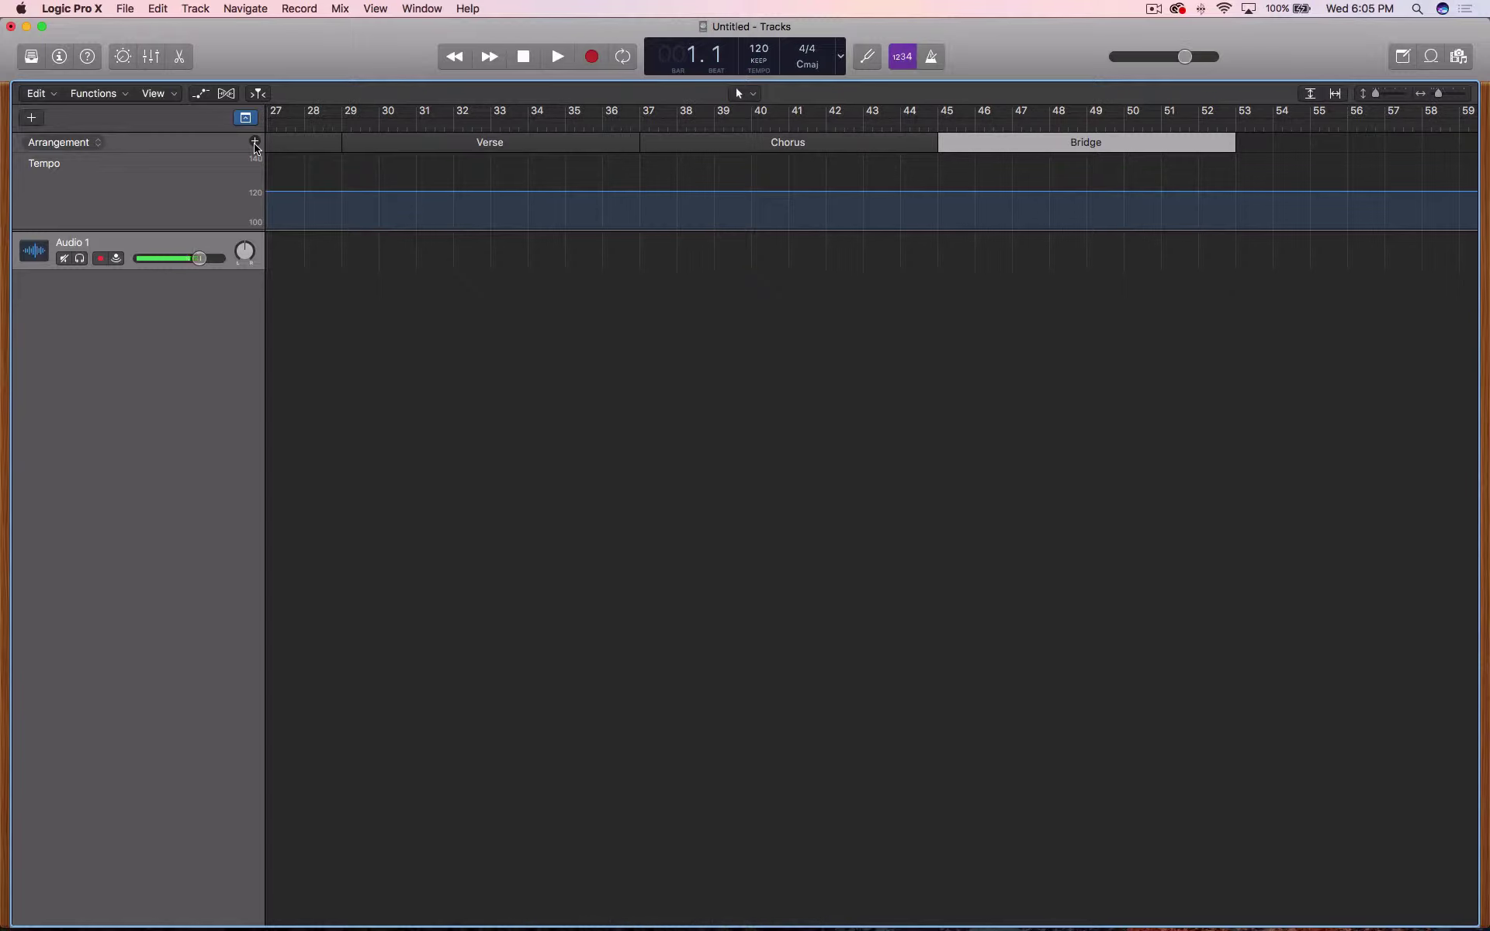
{"action": "left_click", "coordinate": [254, 142]}
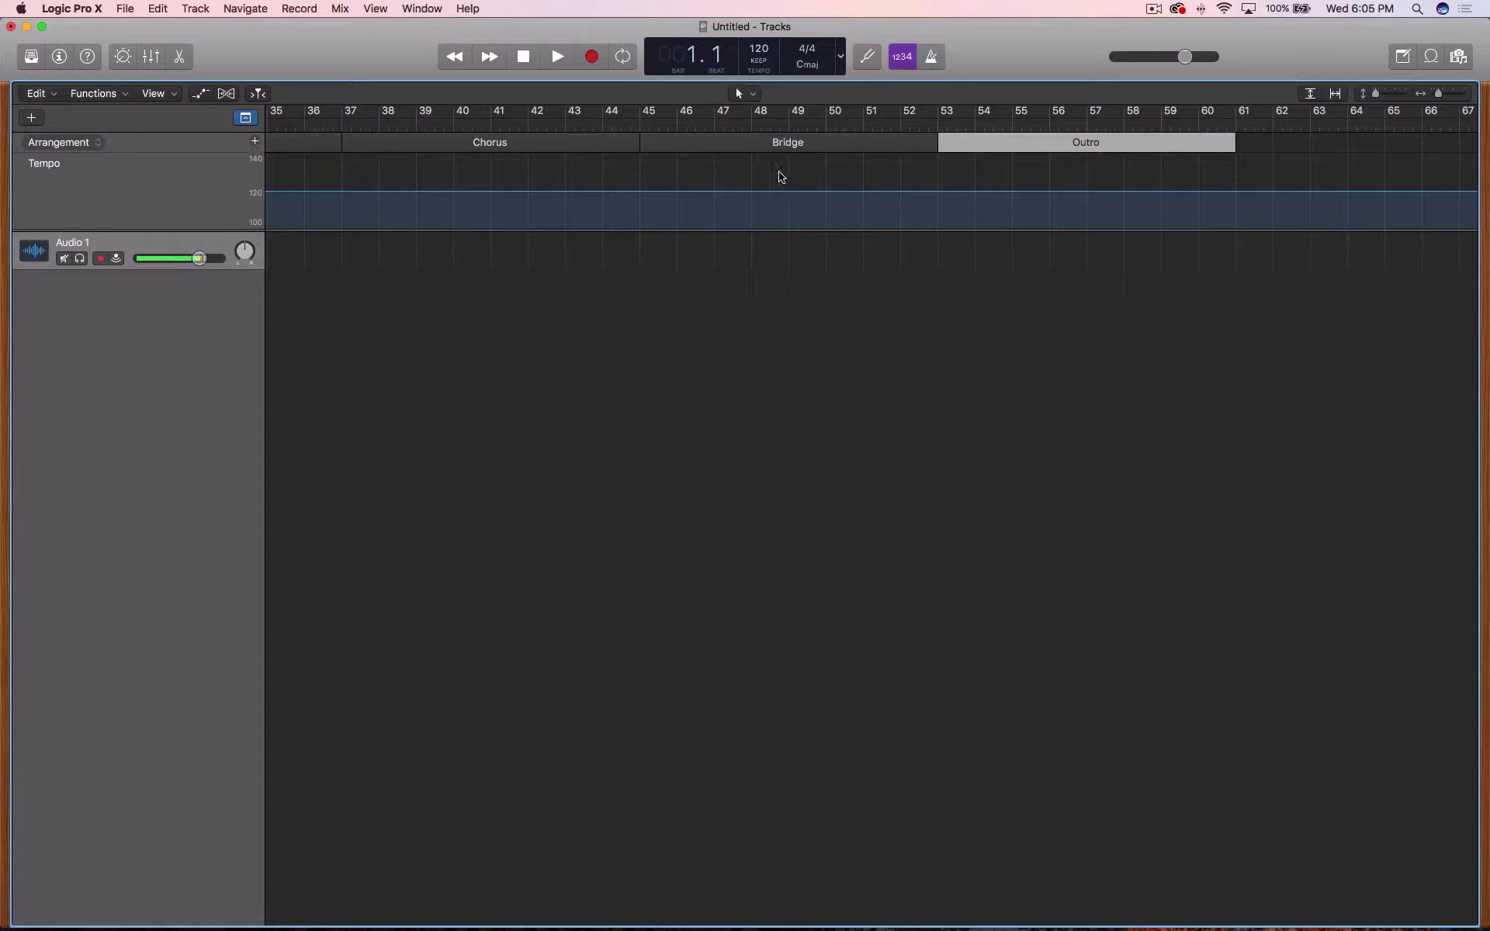
Change the Outro marker at bar 53 to Chorus and append Bridge and Outro markers after it.
{"action": "left_click", "coordinate": [1088, 142]}
{"action": "left_click", "coordinate": [1104, 173]}
{"action": "left_click", "coordinate": [256, 144]}
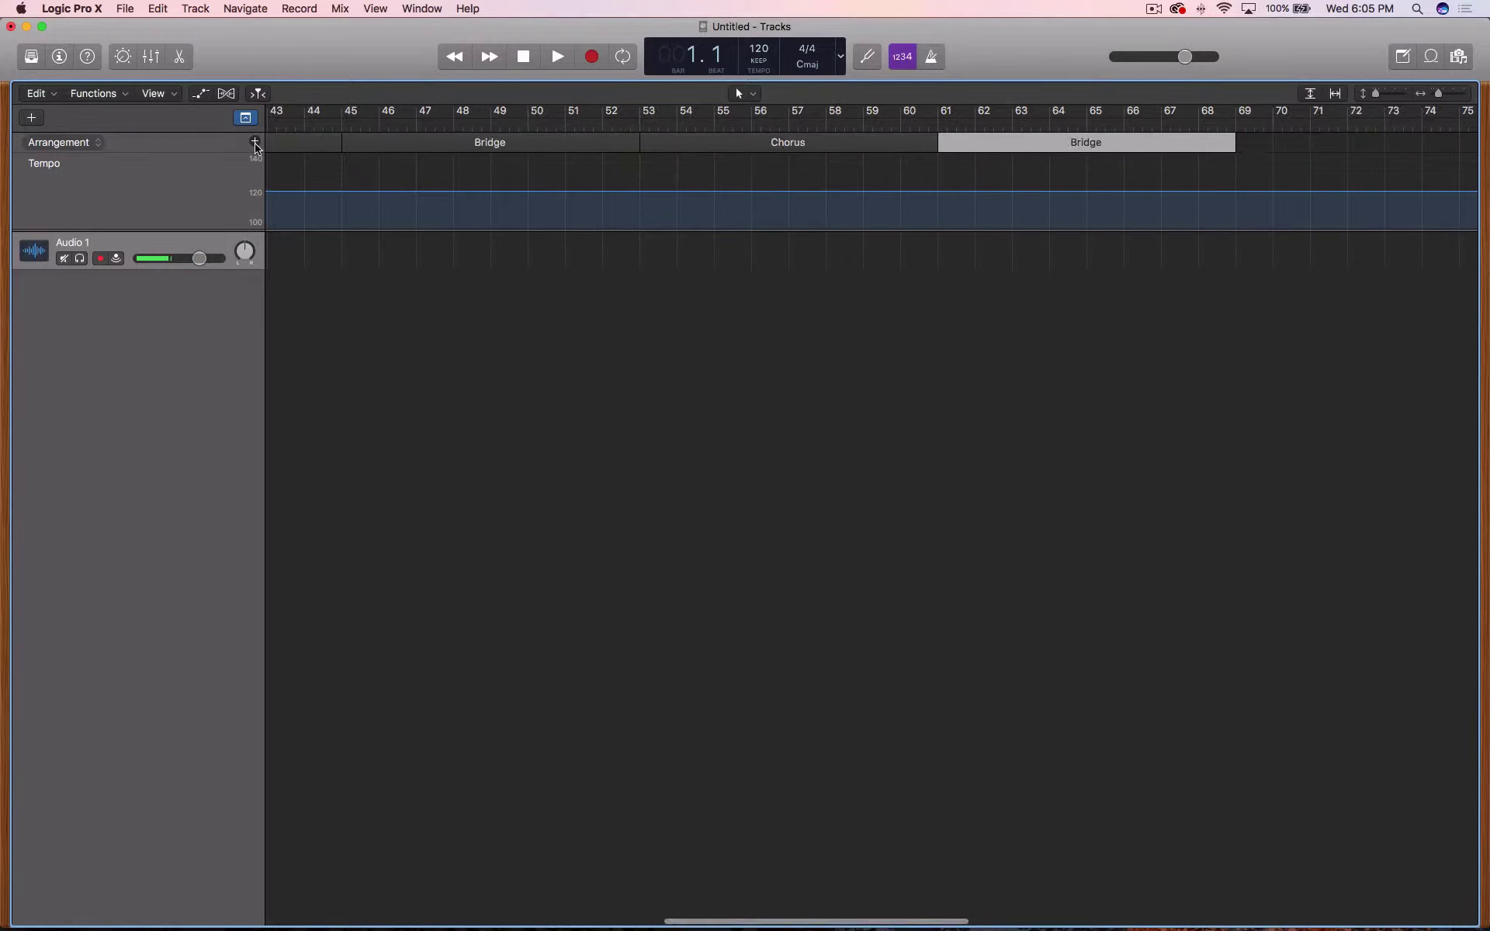
{"action": "left_click", "coordinate": [255, 144]}
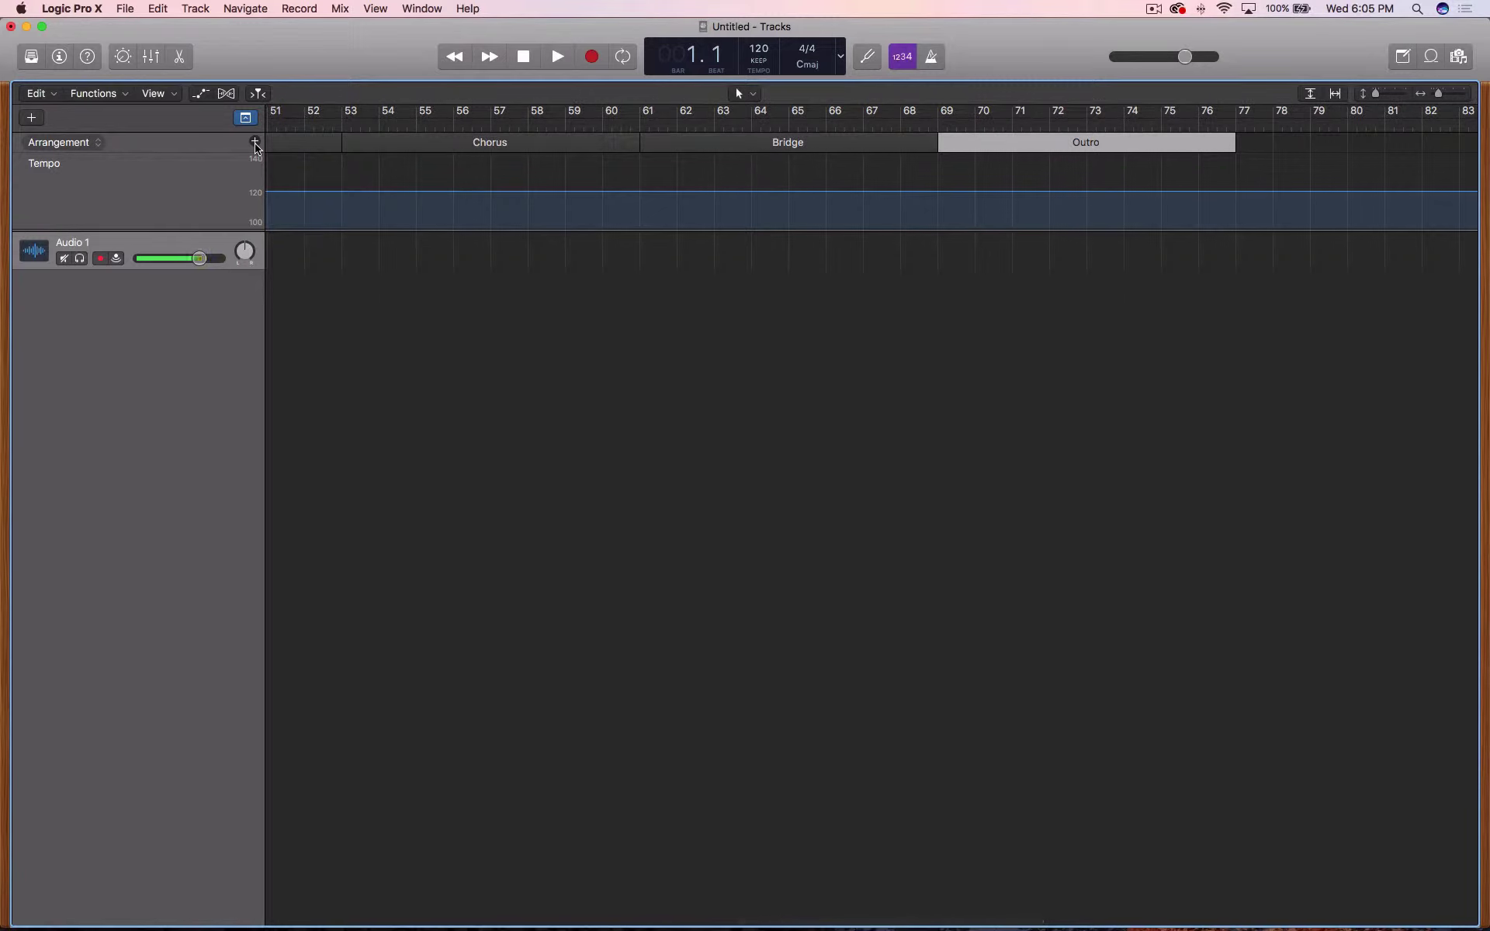
Delete the second Intro marker, at bar 21, from the arrangement.
{"action": "scroll", "coordinate": [566, 217], "scroll_direction": "left", "scroll_amount": 10}
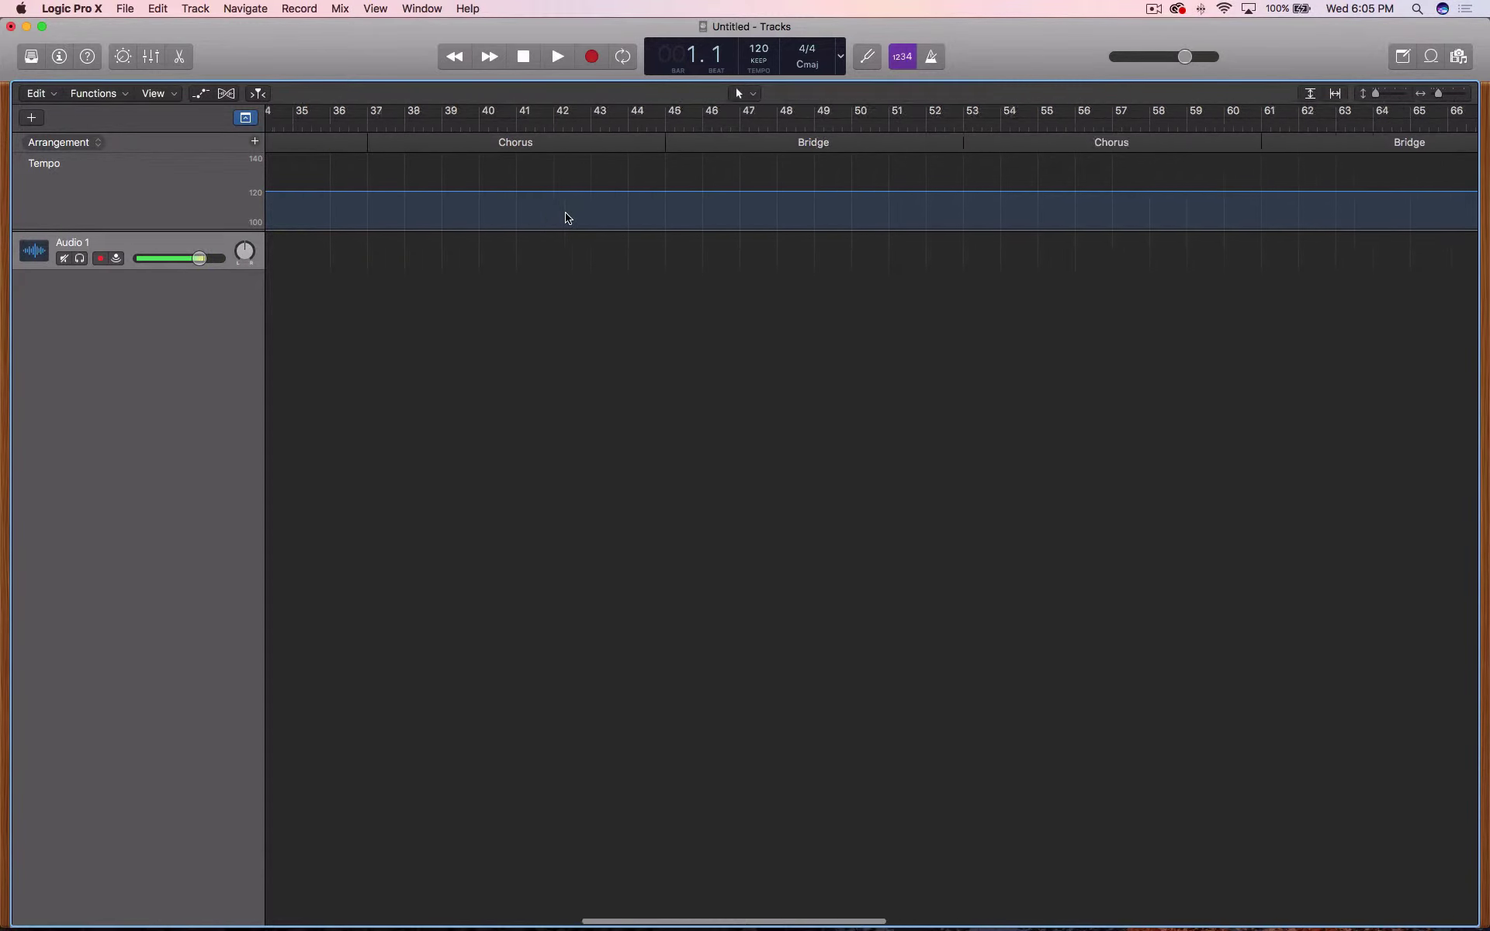
{"action": "scroll", "coordinate": [567, 217], "scroll_direction": "left", "scroll_amount": 10}
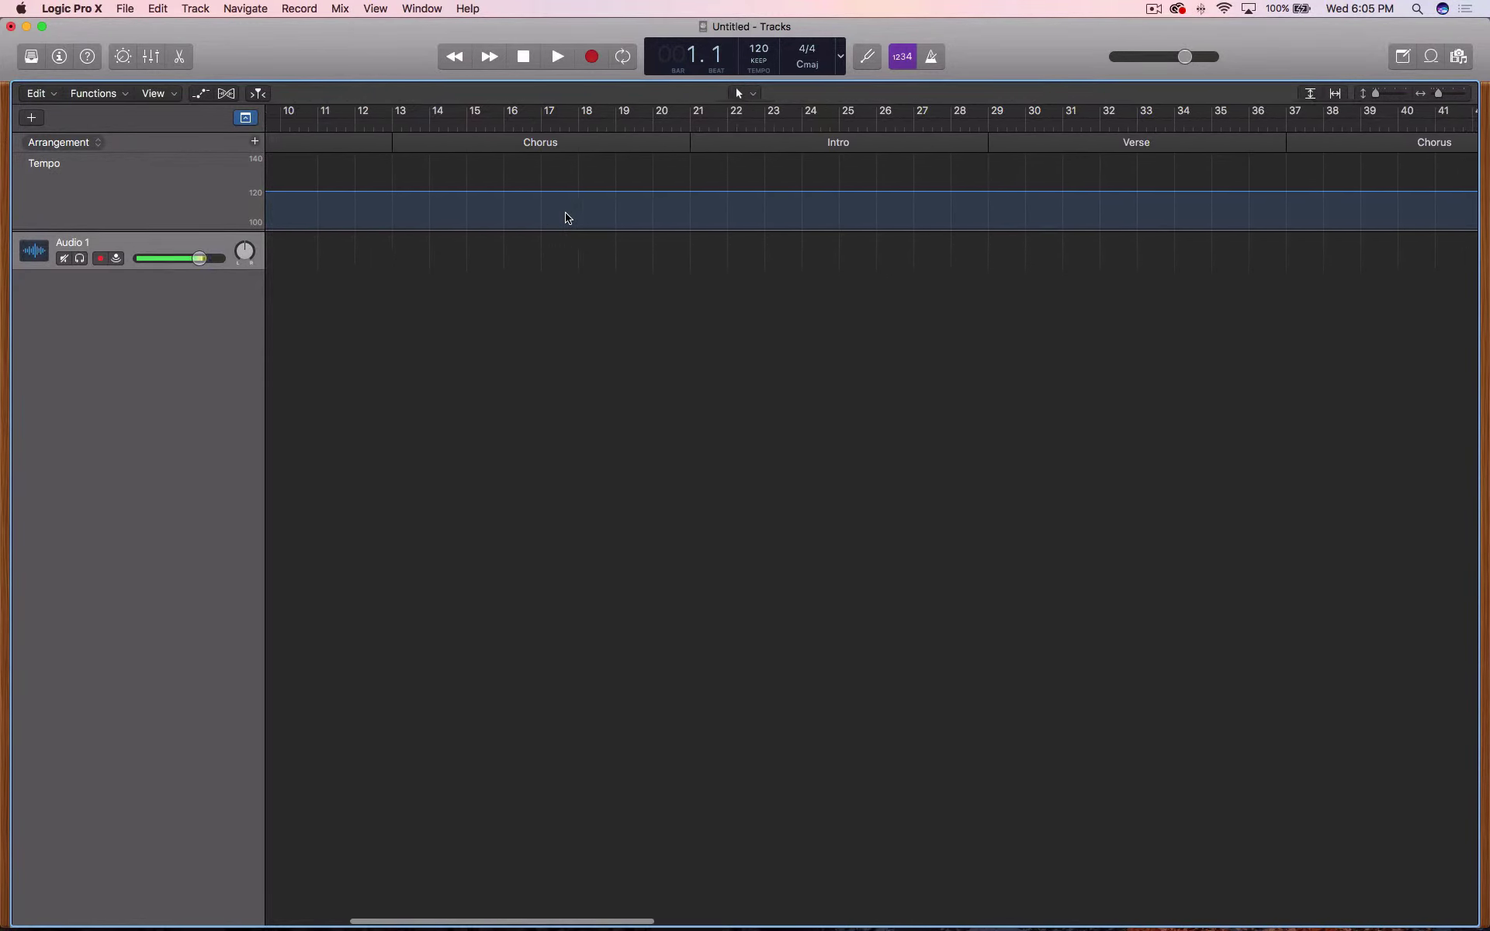
{"action": "scroll", "coordinate": [567, 218], "scroll_direction": "right", "scroll_amount": 4}
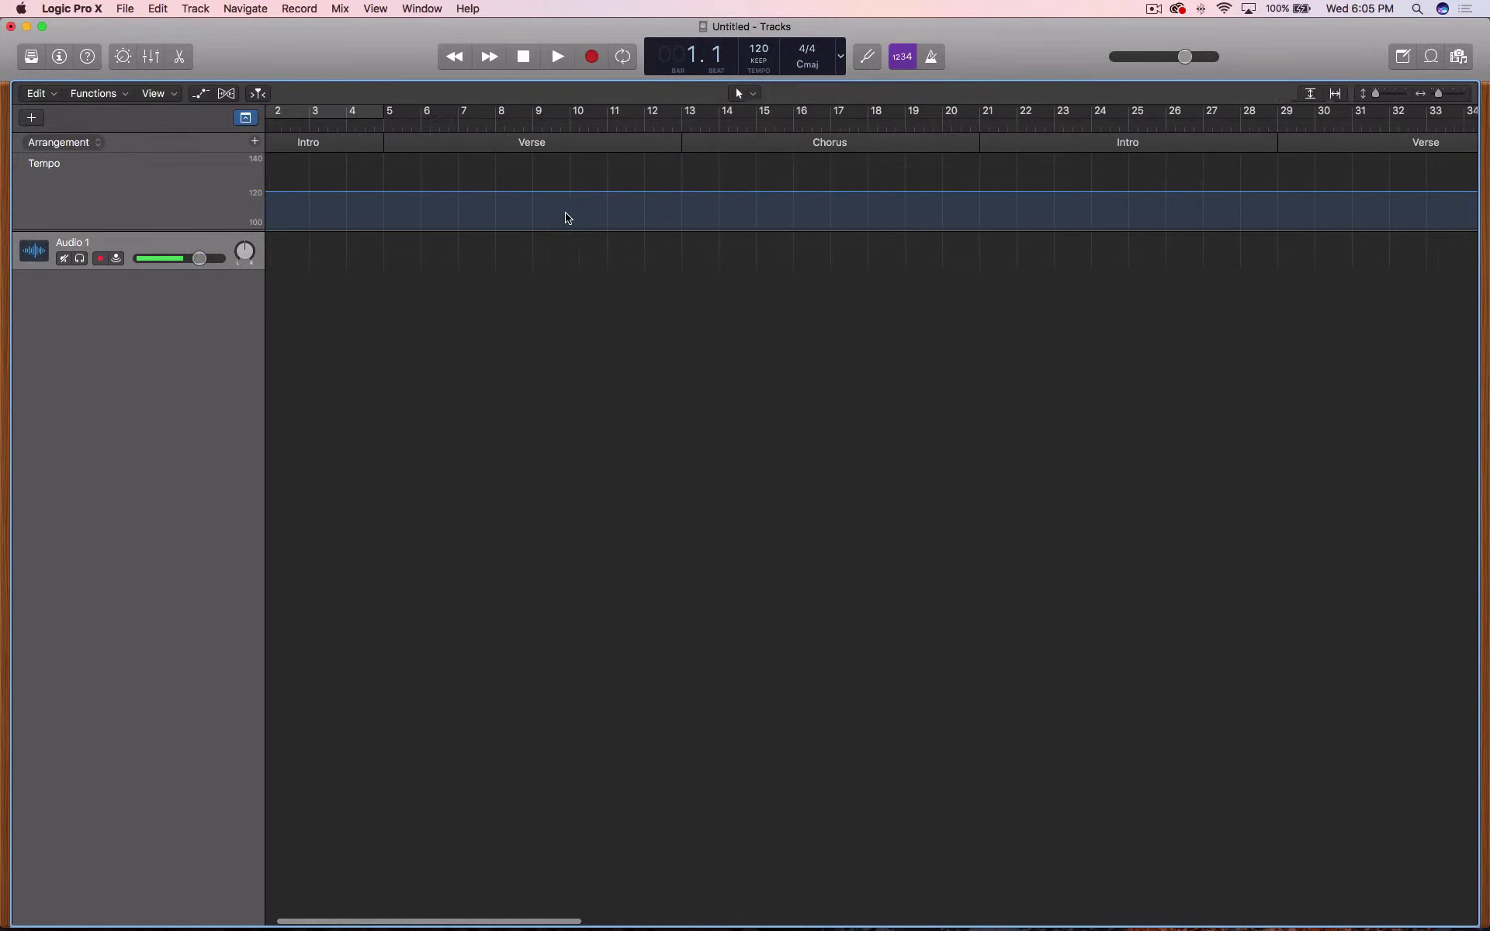
{"action": "scroll", "coordinate": [566, 218], "scroll_direction": "right", "scroll_amount": 6}
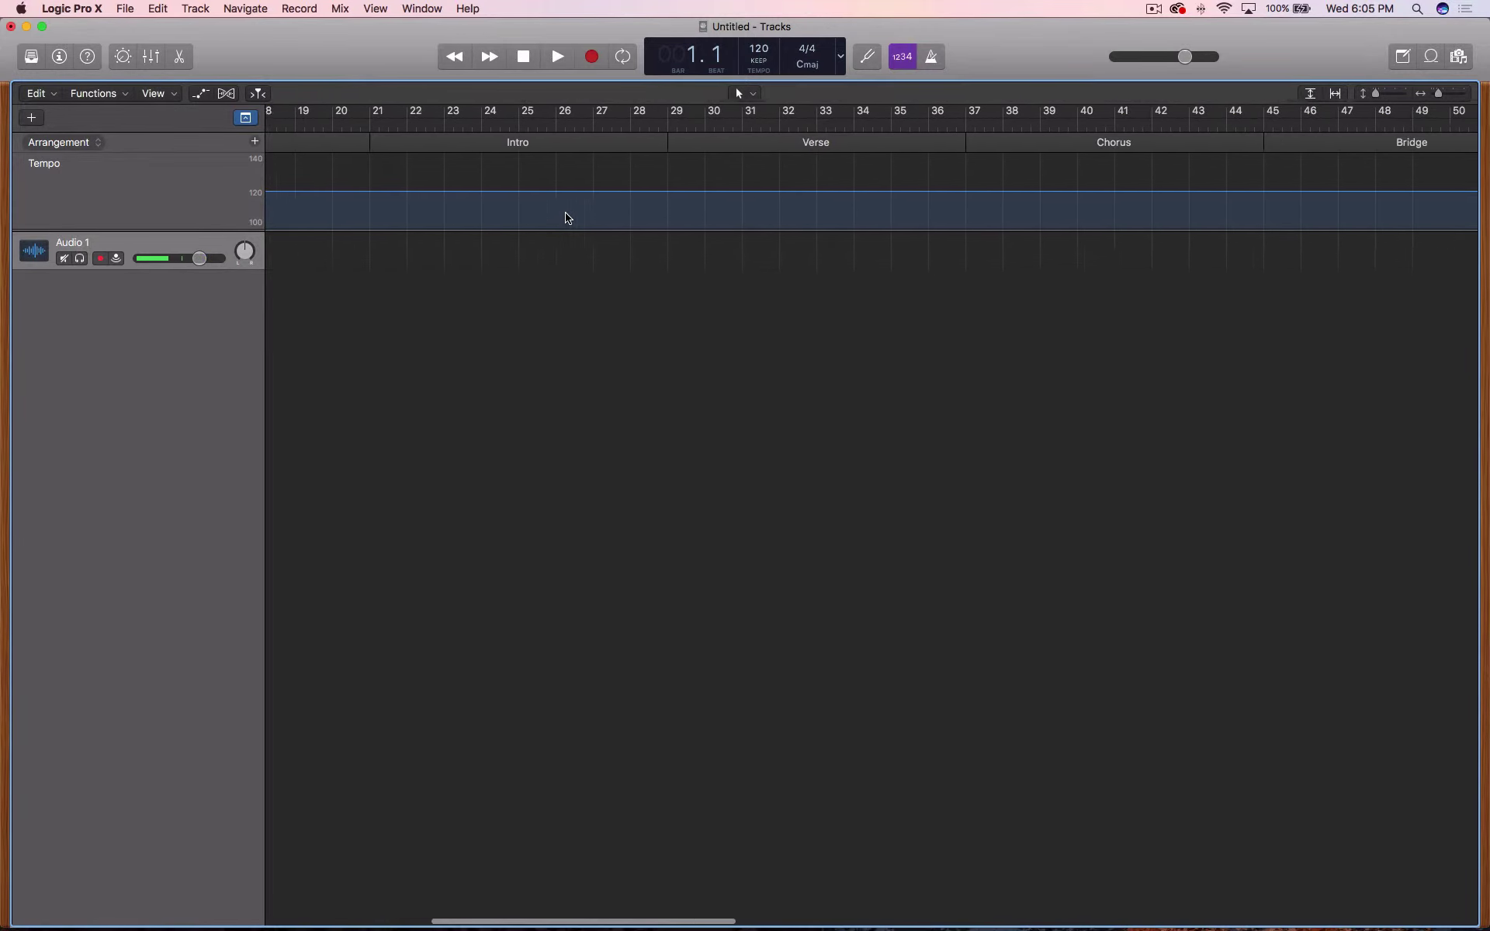
{"action": "left_click", "coordinate": [527, 149]}
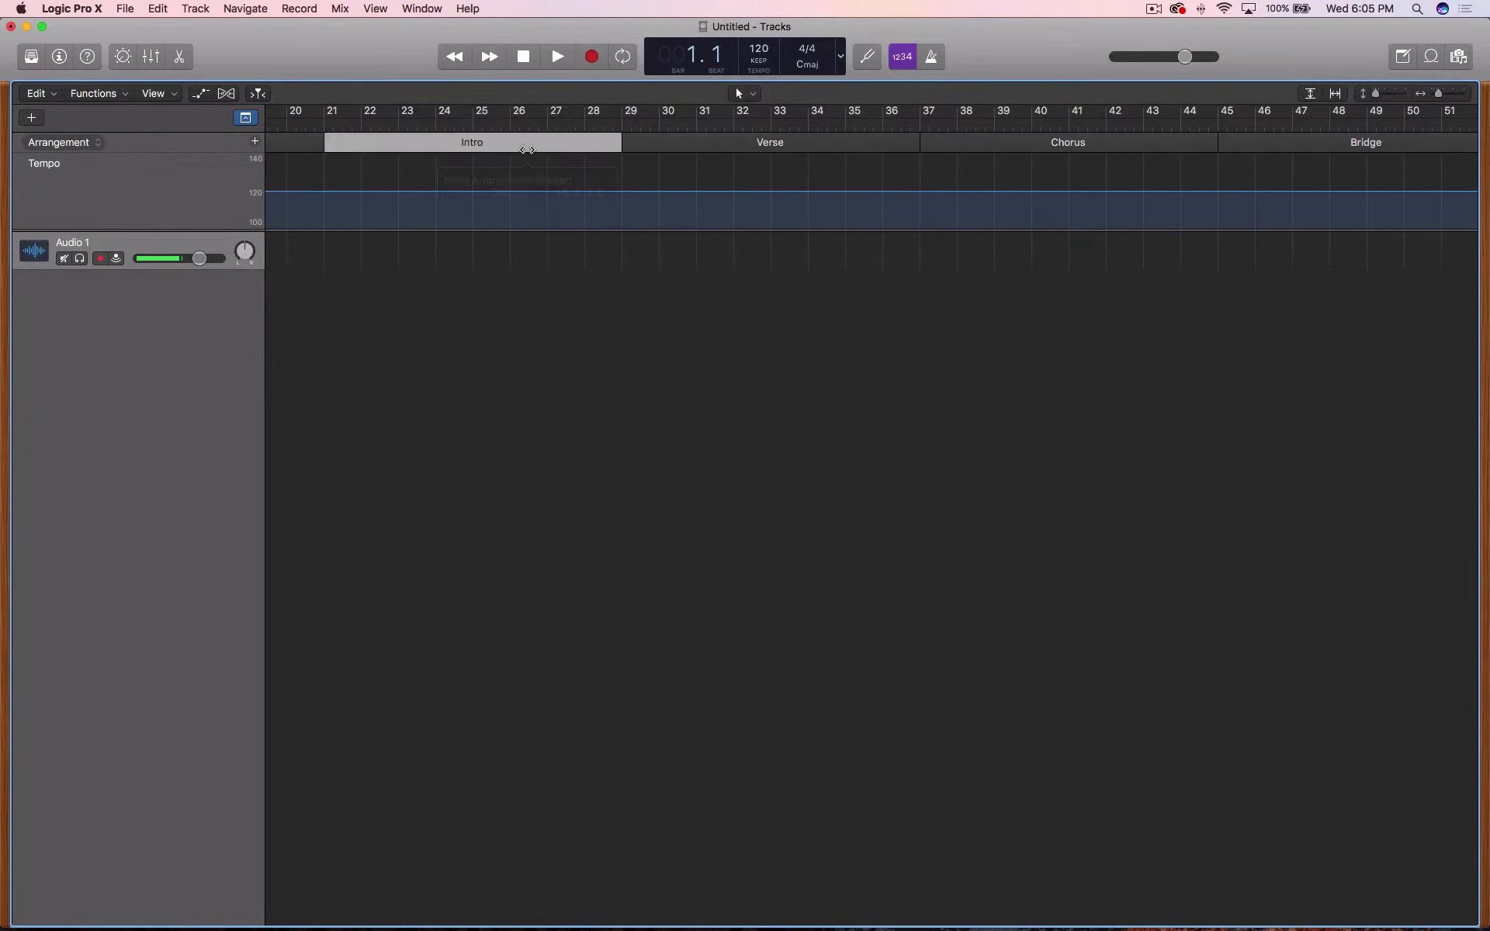
{"action": "key", "text": "Delete"}
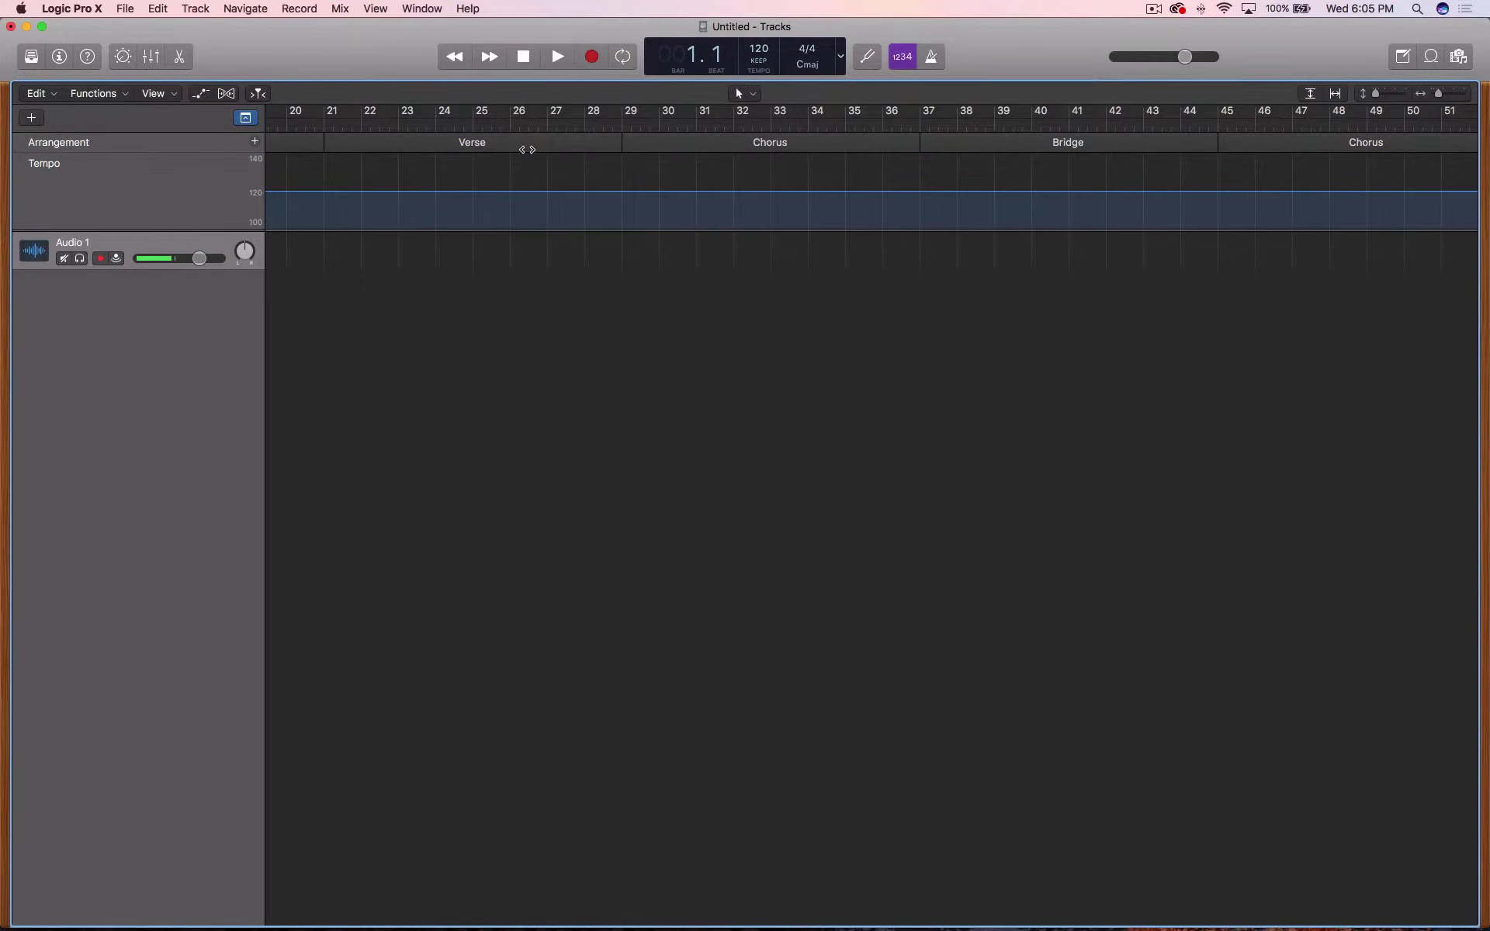
Delete the second Bridge marker, just before the Outro, from the arrangement.
{"action": "scroll", "coordinate": [1093, 149], "scroll_direction": "right", "scroll_amount": 2}
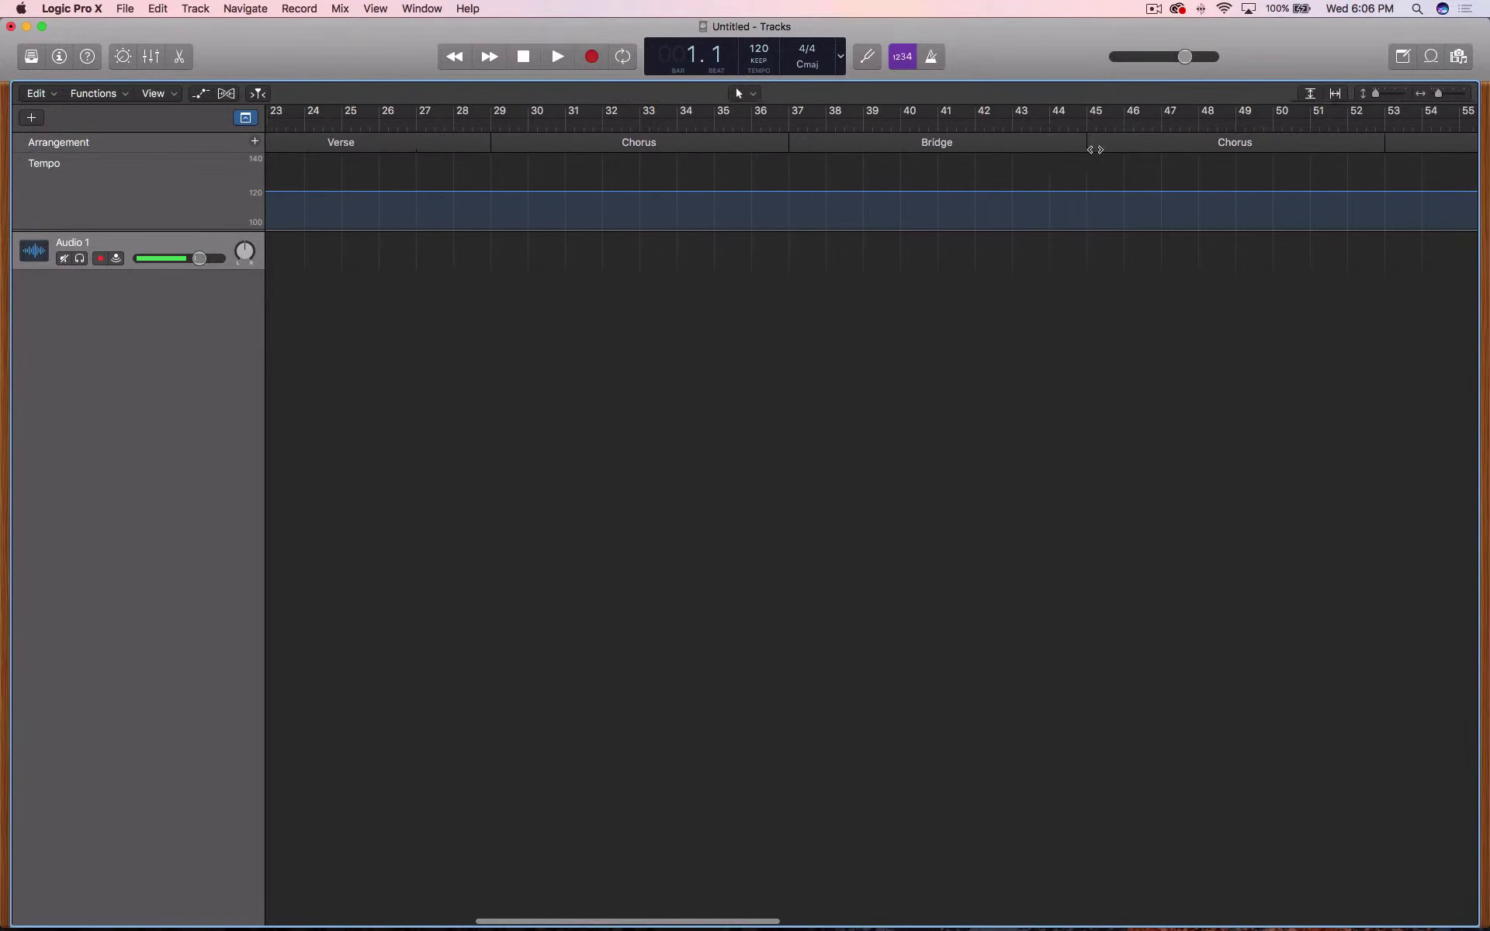
{"action": "scroll", "coordinate": [1095, 149], "scroll_direction": "right", "scroll_amount": 6}
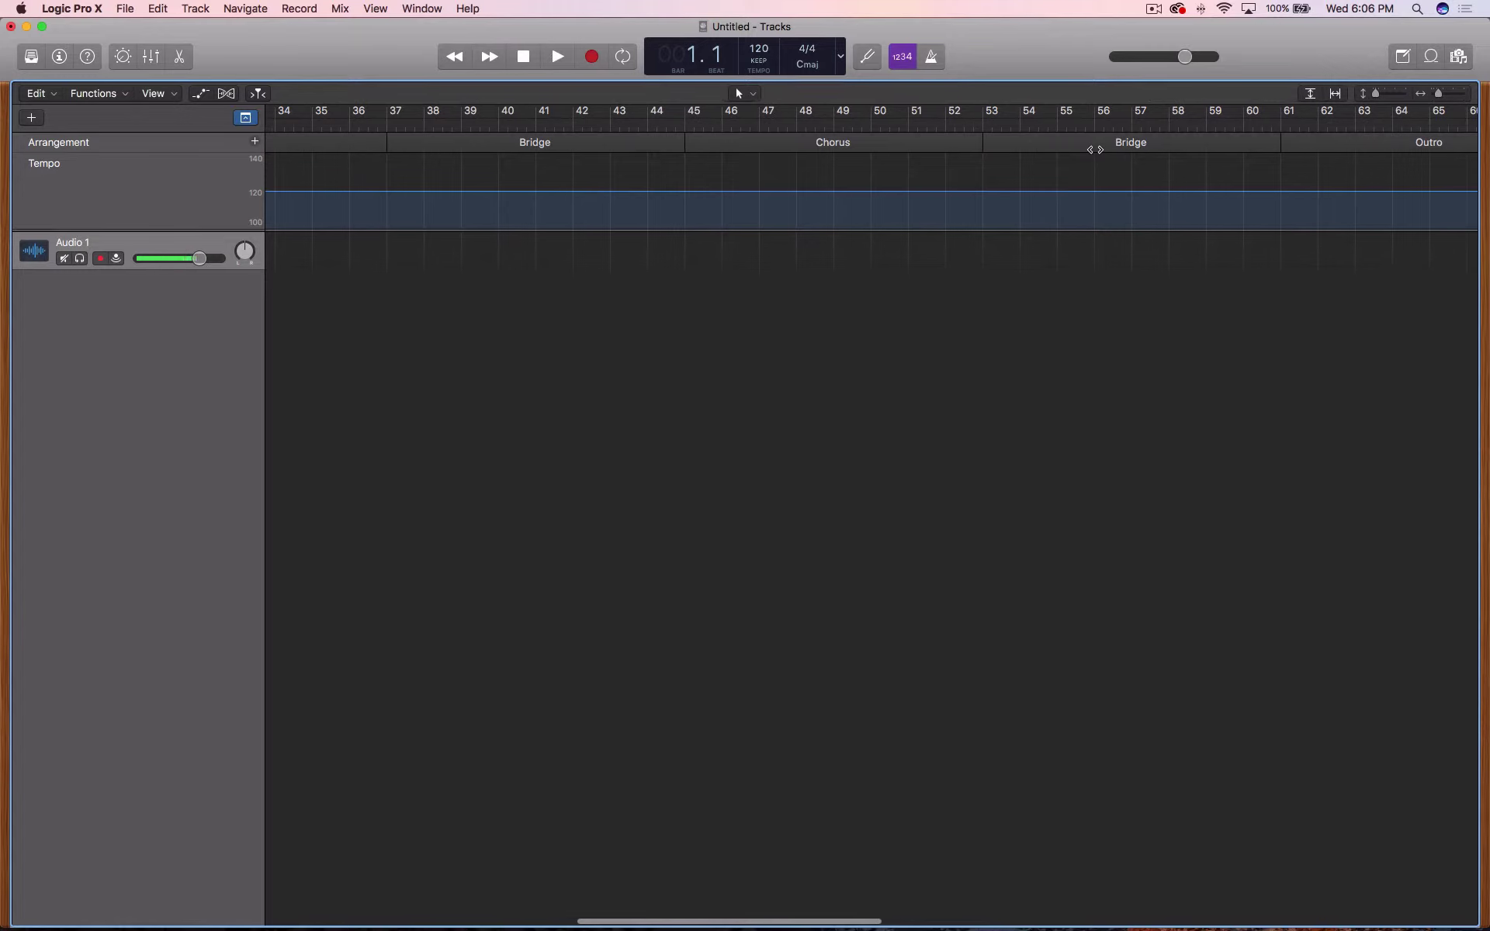
{"action": "scroll", "coordinate": [1094, 149], "scroll_direction": "right", "scroll_amount": 2}
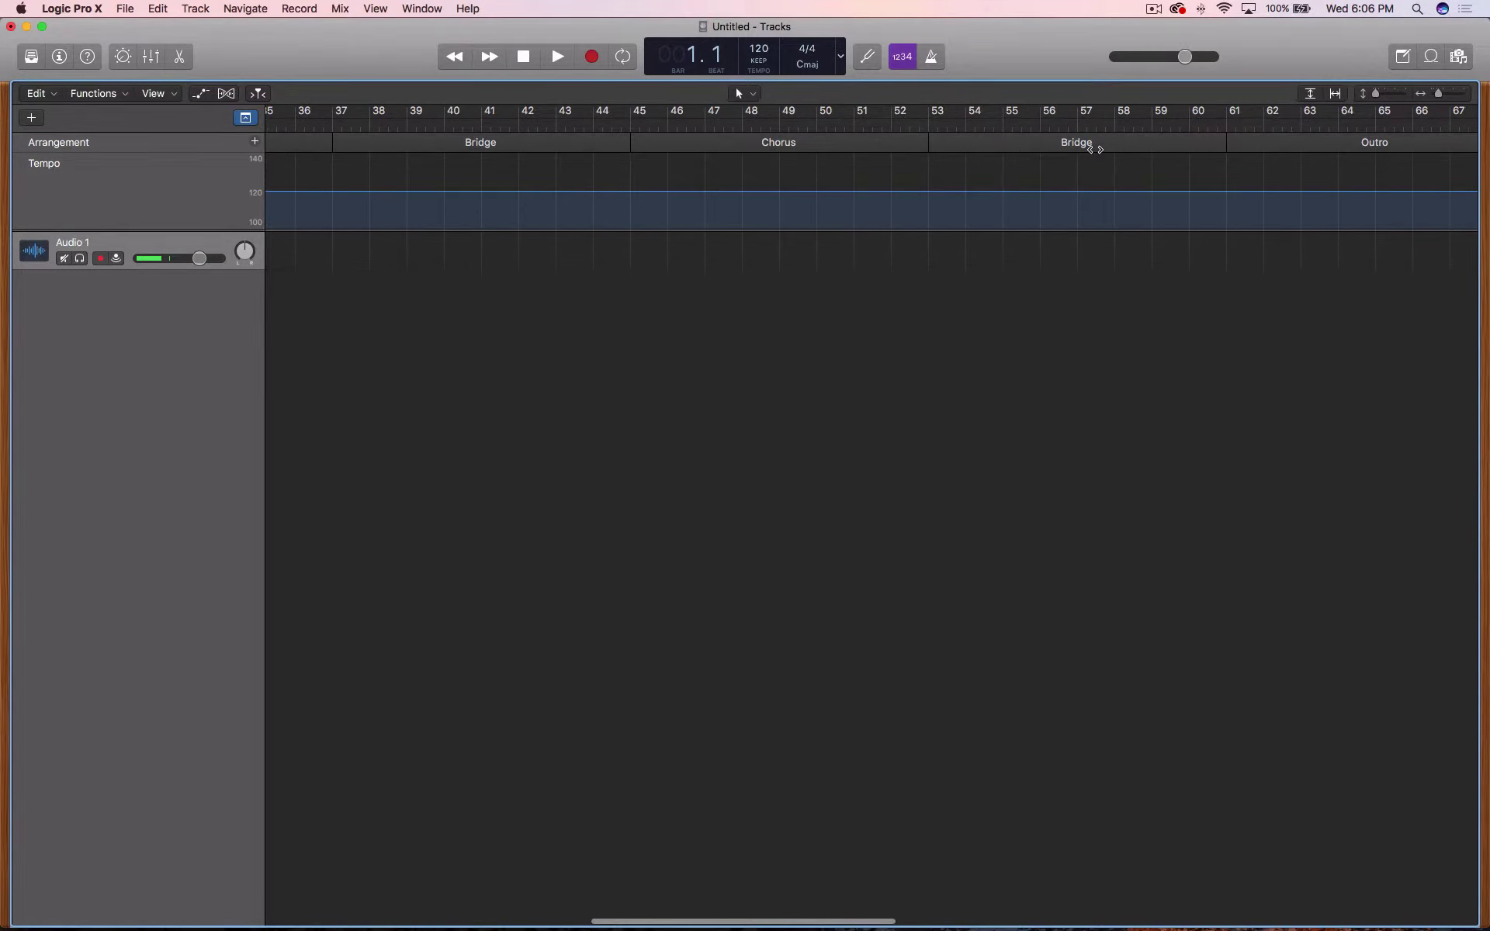
{"action": "left_click", "coordinate": [1094, 149]}
{"action": "key", "text": "Delete"}
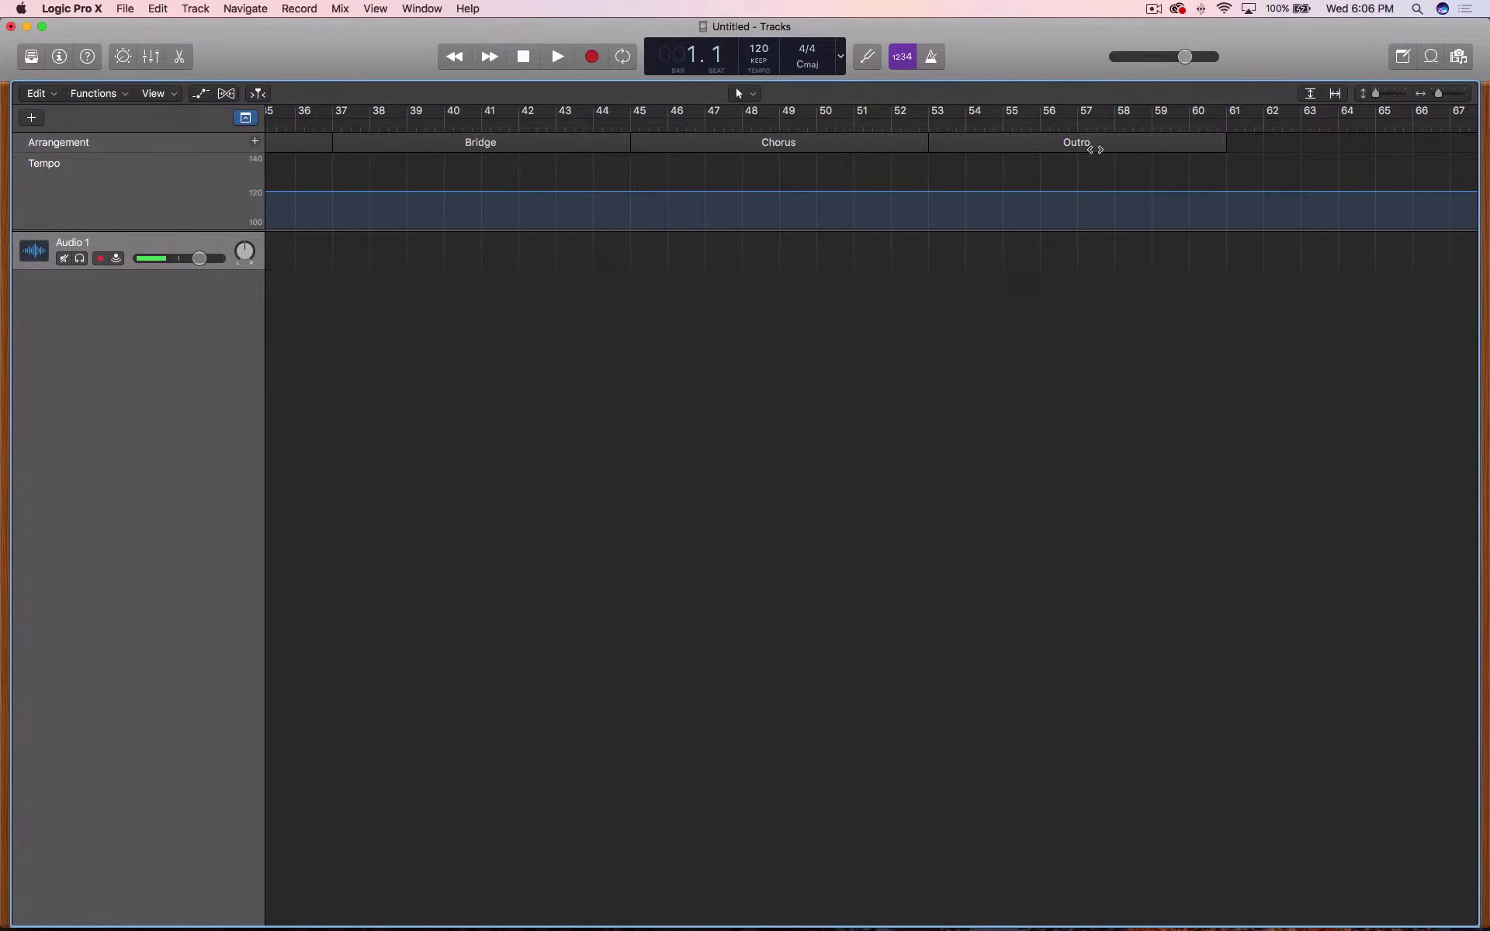
Review the order of the arrangement markers from the Intro through to the Outro.
{"action": "scroll", "coordinate": [813, 196], "scroll_direction": "left", "scroll_amount": 2}
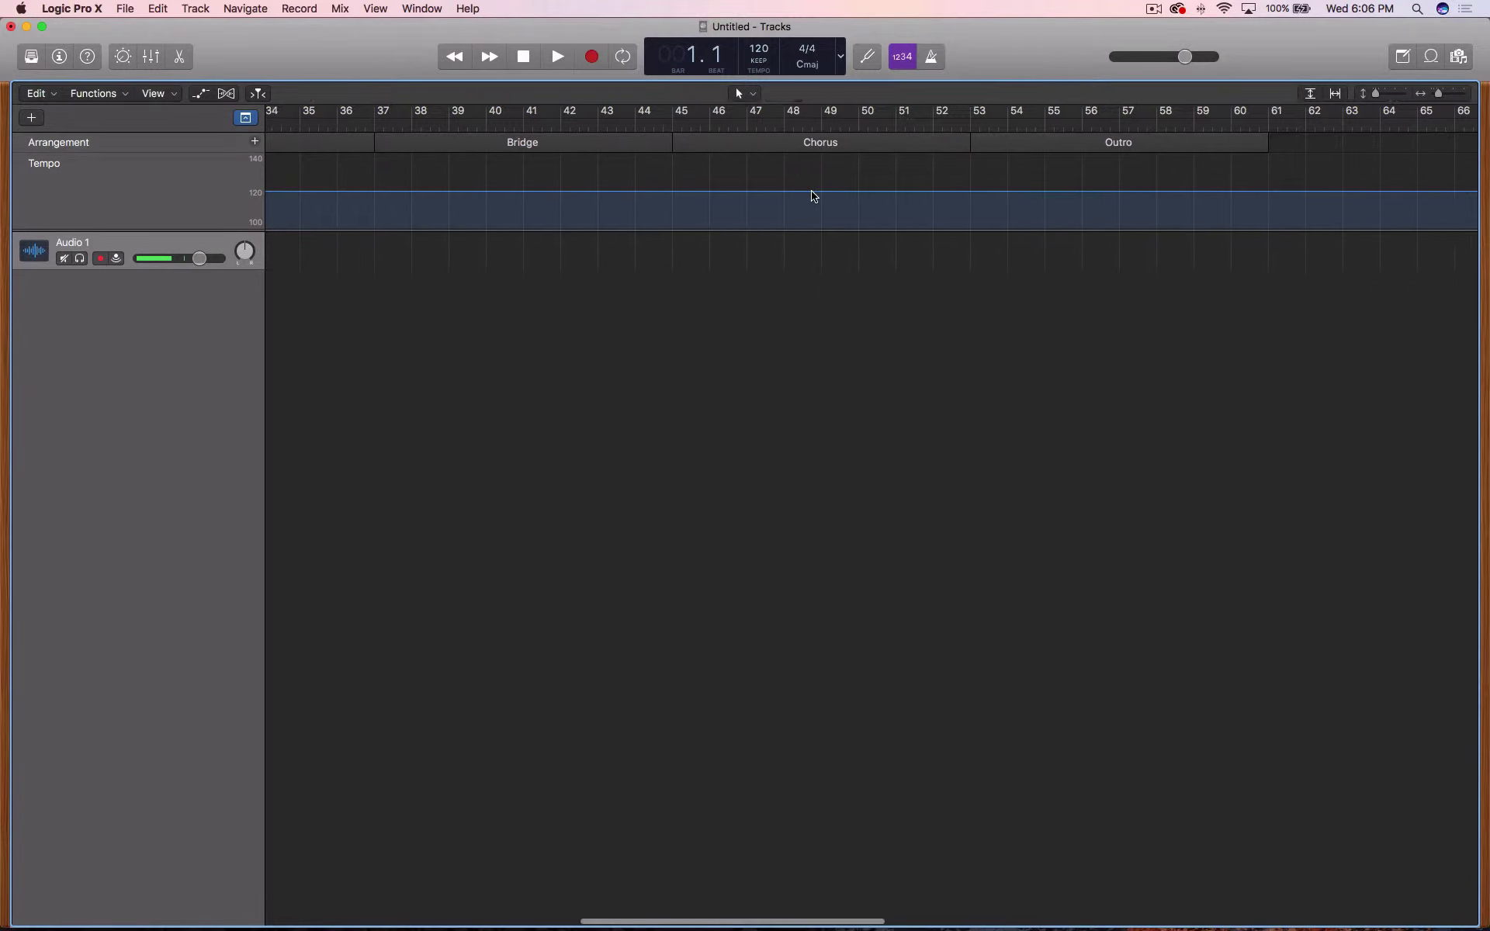
{"action": "scroll", "coordinate": [813, 196], "scroll_direction": "left", "scroll_amount": 15}
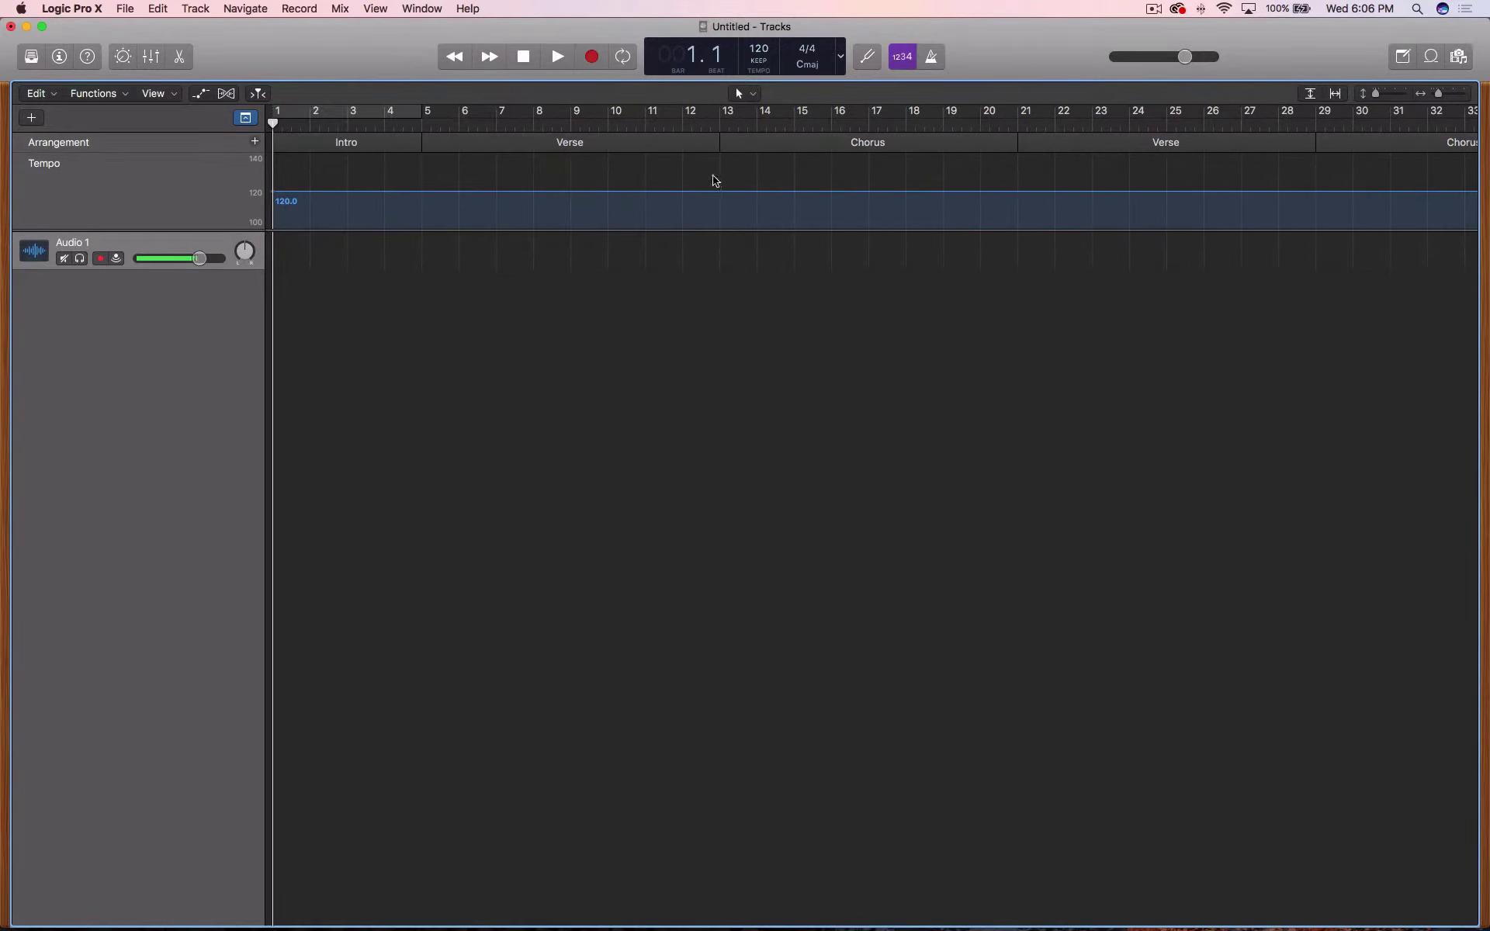
{"action": "scroll", "coordinate": [882, 183], "scroll_direction": "right", "scroll_amount": 5}
{"action": "scroll", "coordinate": [882, 183], "scroll_direction": "right", "scroll_amount": 10}
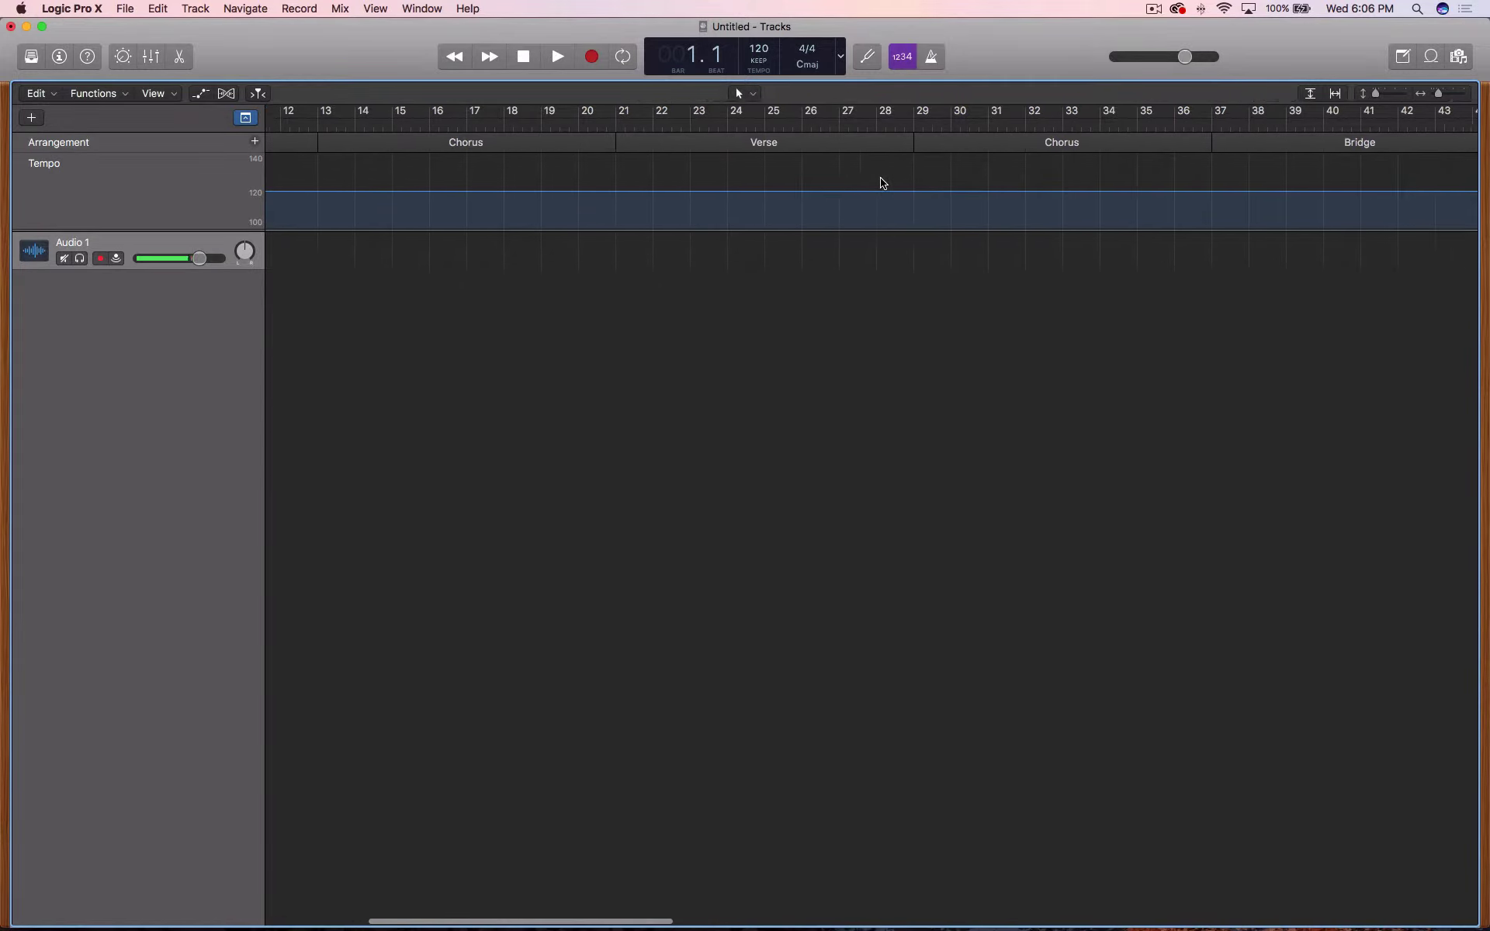
{"action": "scroll", "coordinate": [882, 183], "scroll_direction": "right", "scroll_amount": 2}
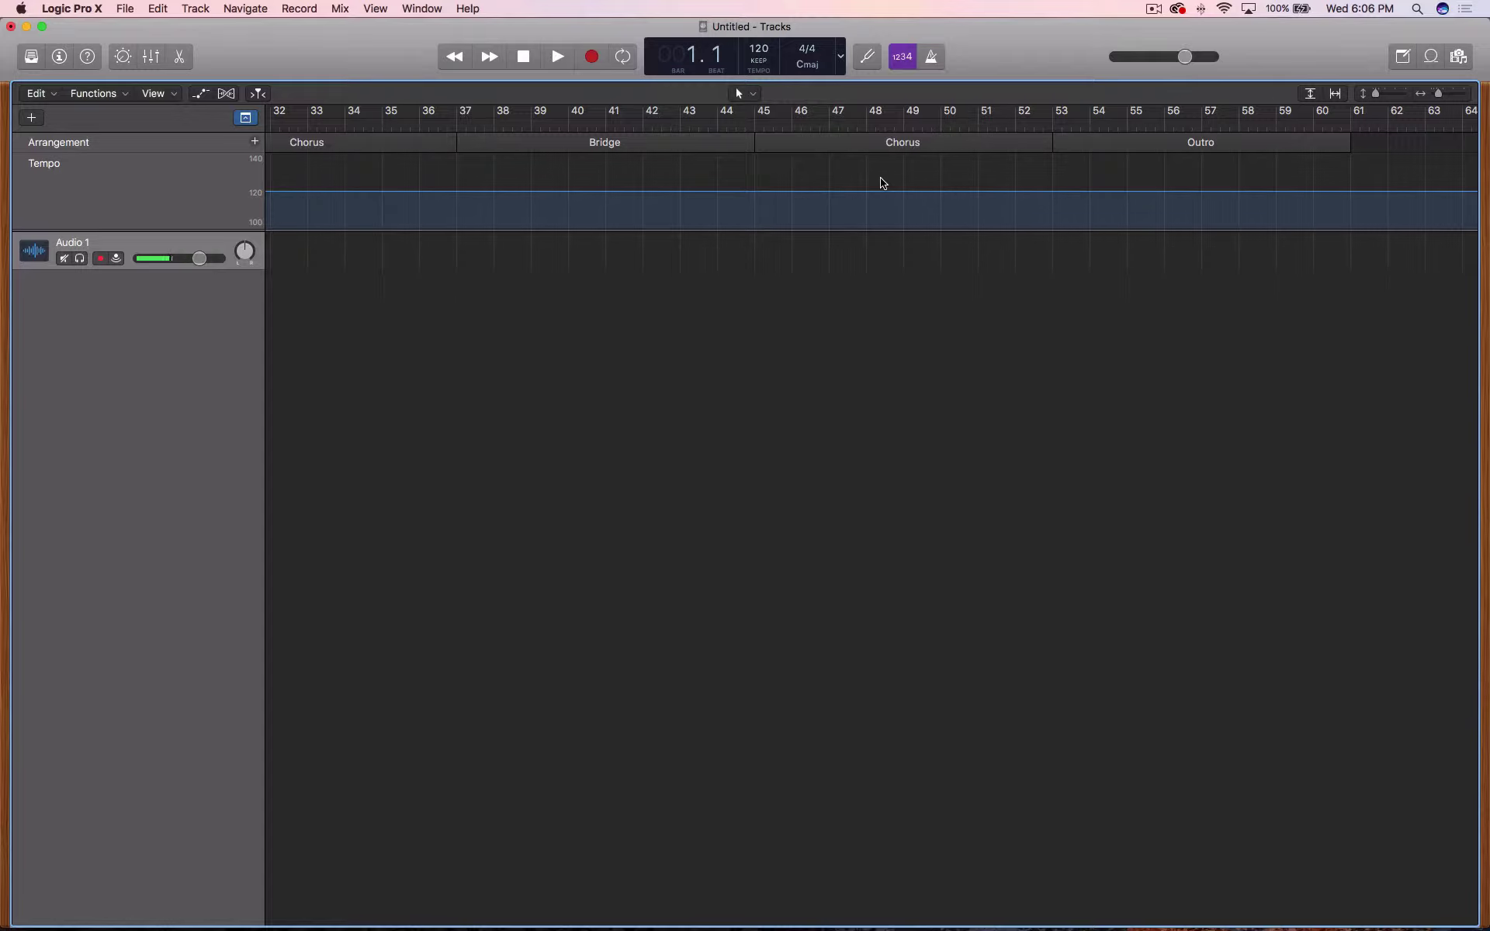
{"action": "scroll", "coordinate": [881, 183], "scroll_direction": "left", "scroll_amount": 15}
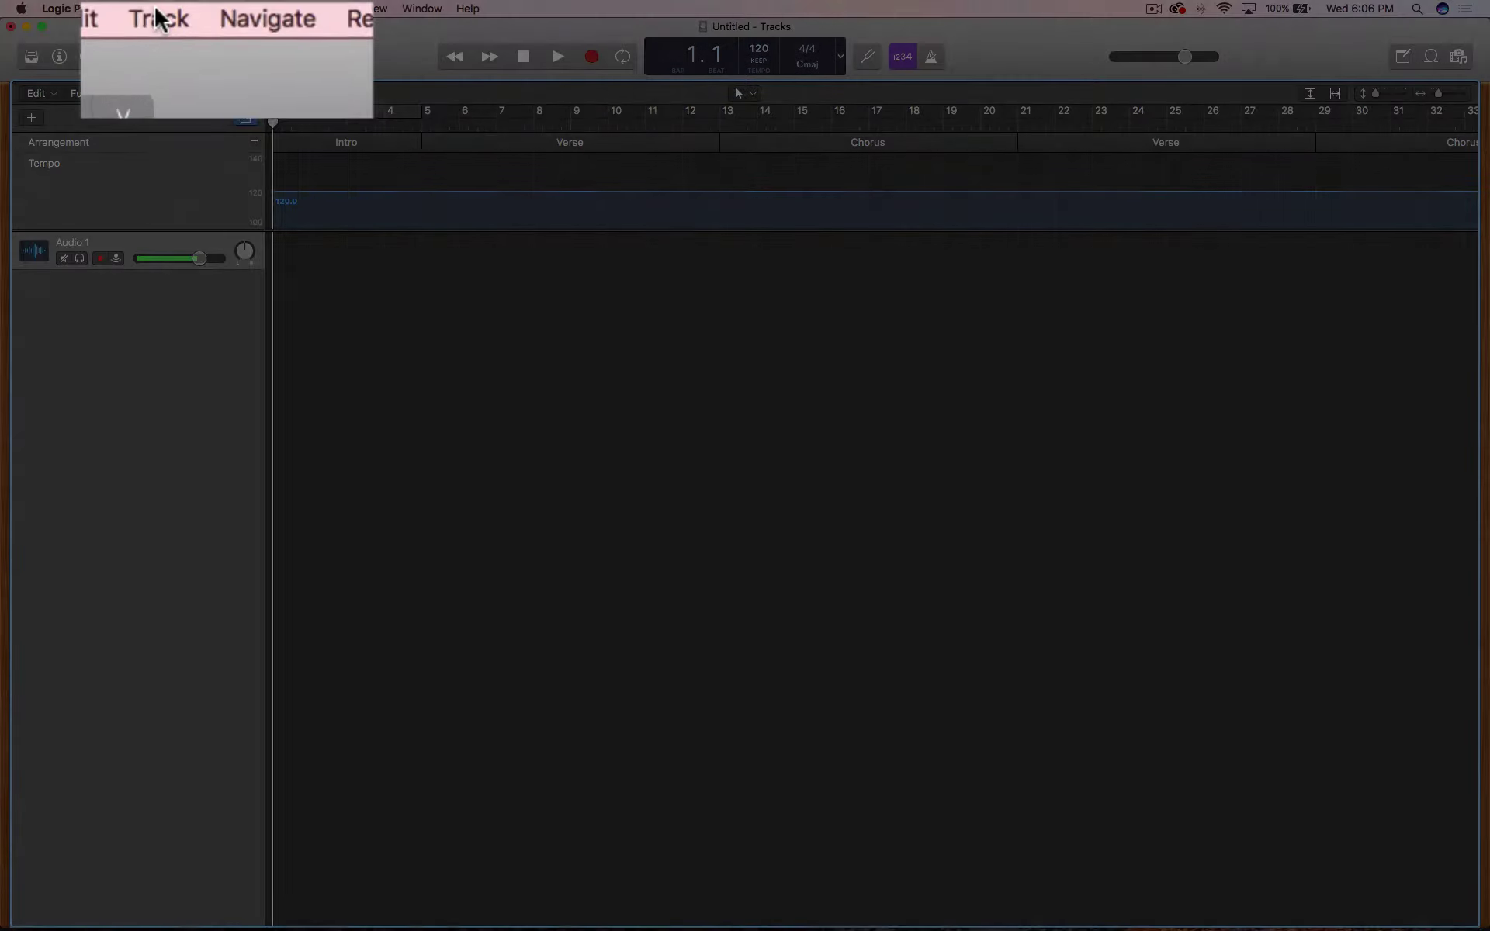
Create a new Drummer track with the Rock genre and Output 1 + 2.
{"action": "left_click", "coordinate": [155, 12]}
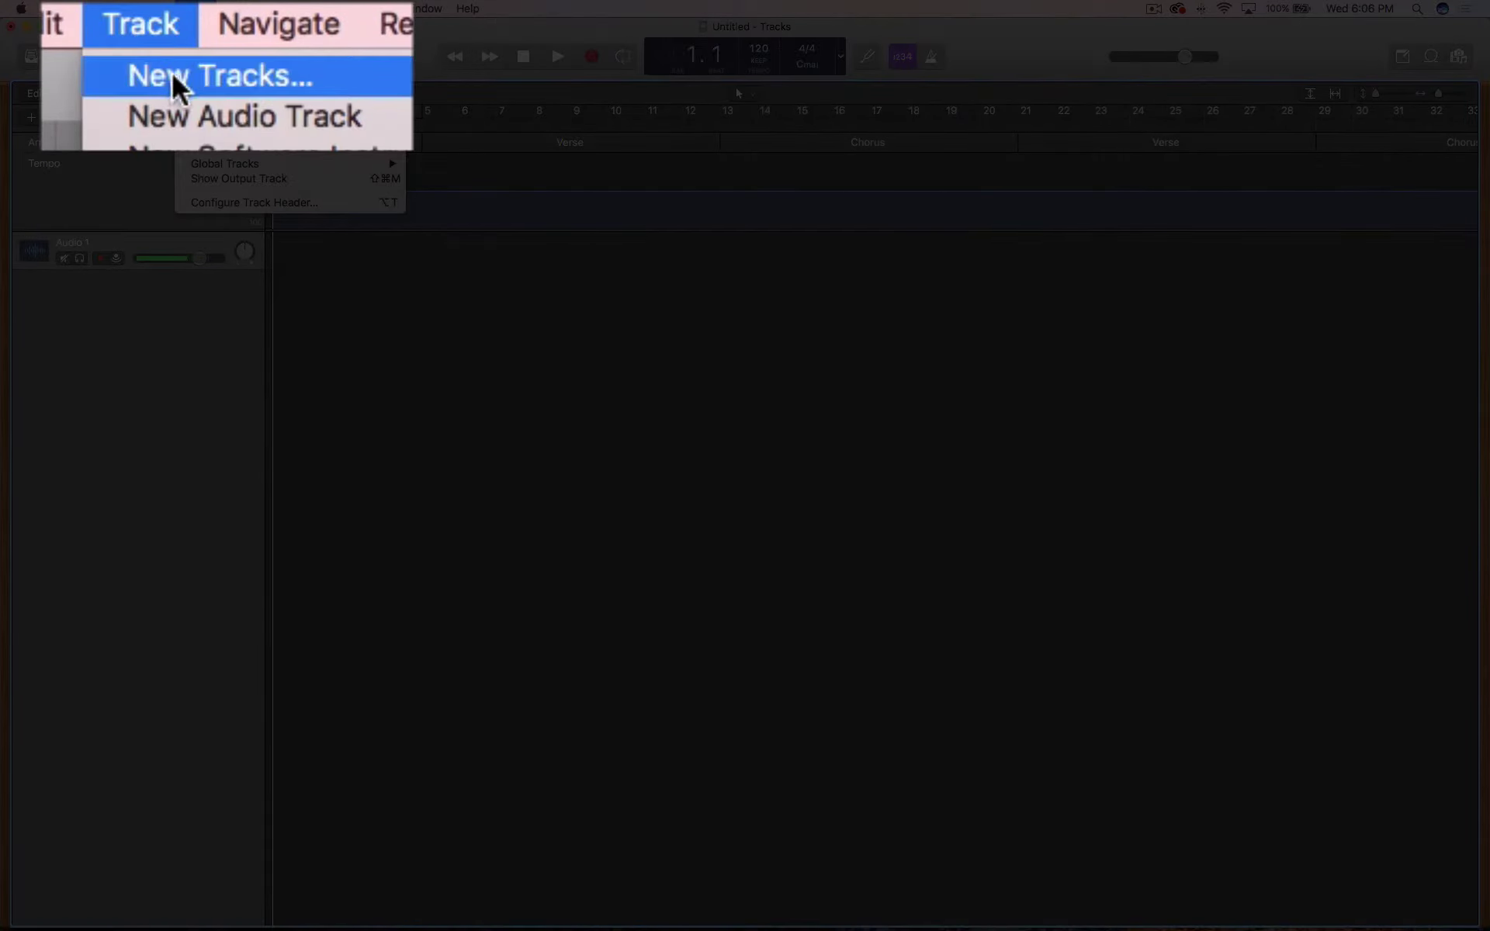
{"action": "left_click", "coordinate": [215, 30]}
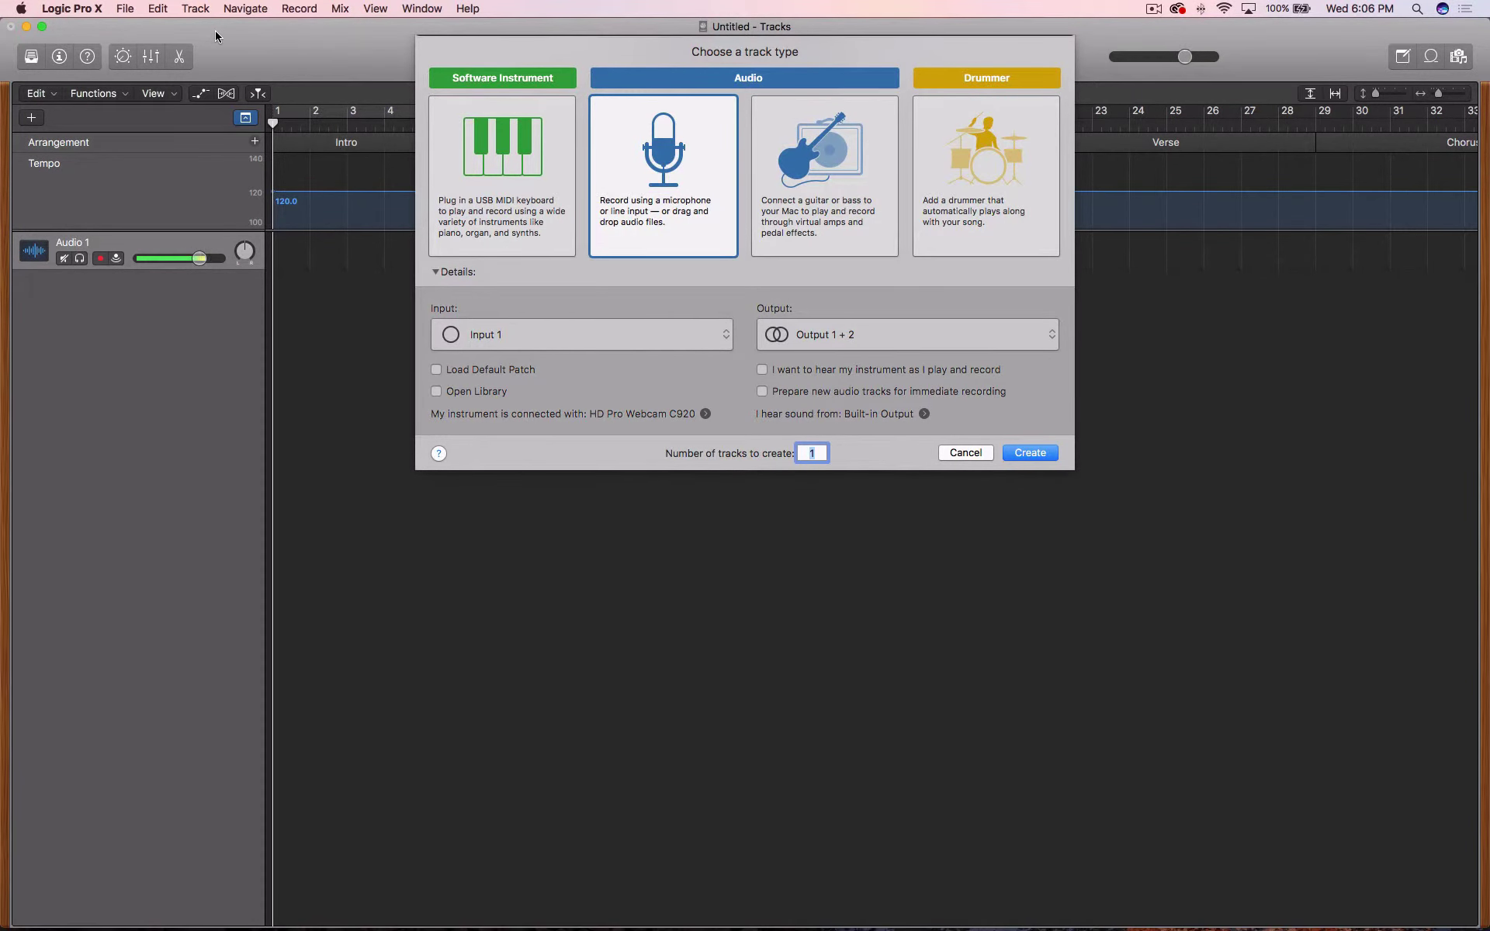
{"action": "left_click", "coordinate": [963, 168]}
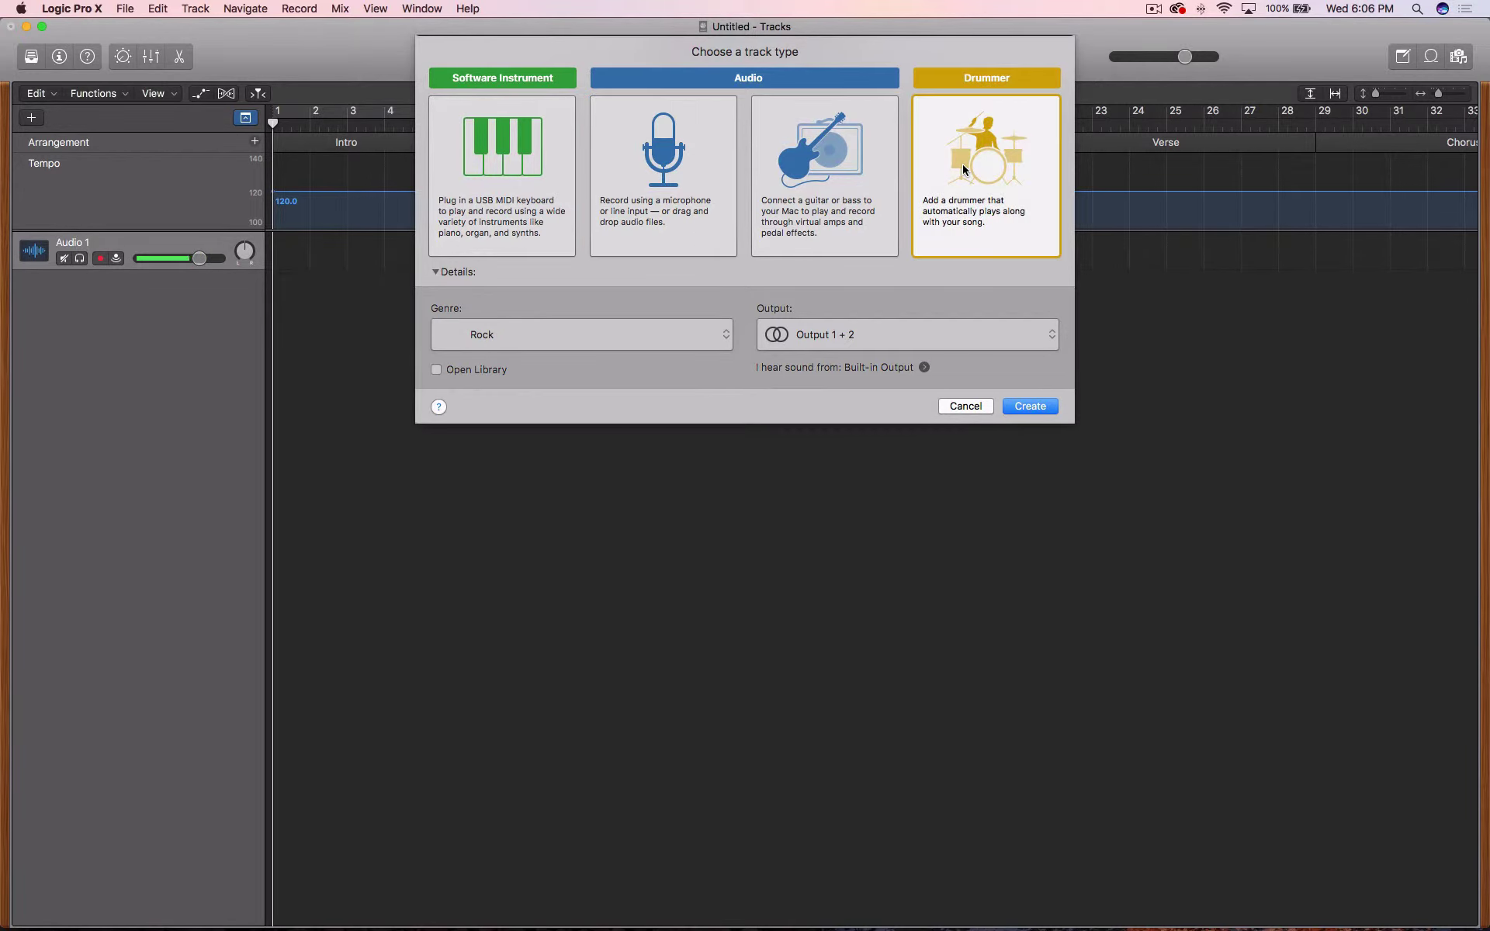
{"action": "double_click", "coordinate": [963, 165]}
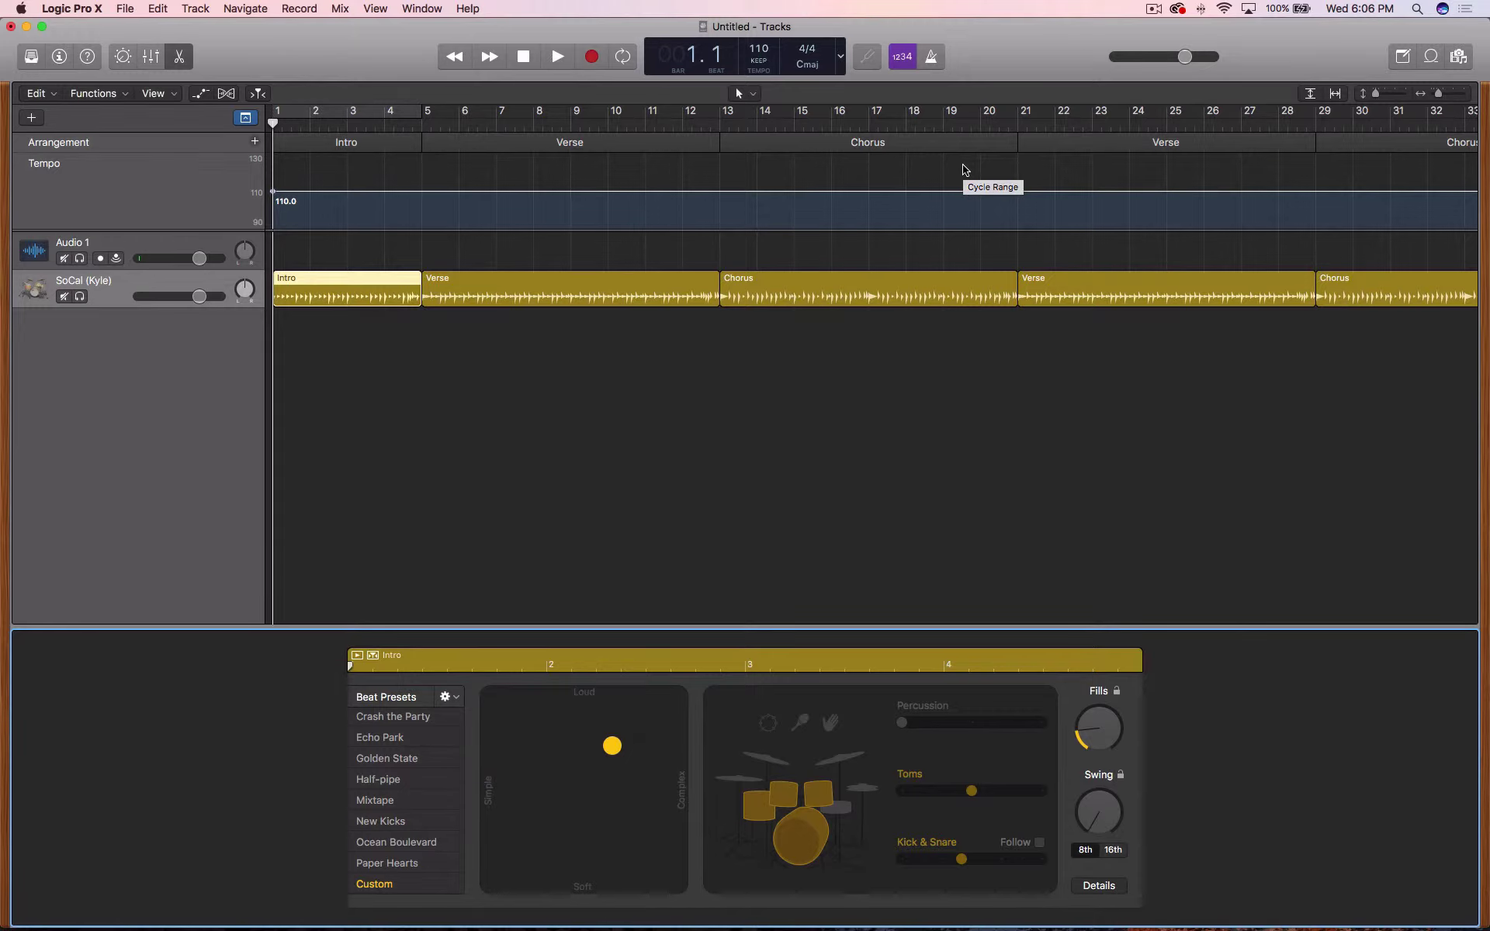
Enlarge the tracks until the hit patterns in the Drummer regions are readable, and return to the Intro at bar 1.
{"action": "scroll", "coordinate": [963, 169], "scroll_direction": "right", "scroll_amount": 15}
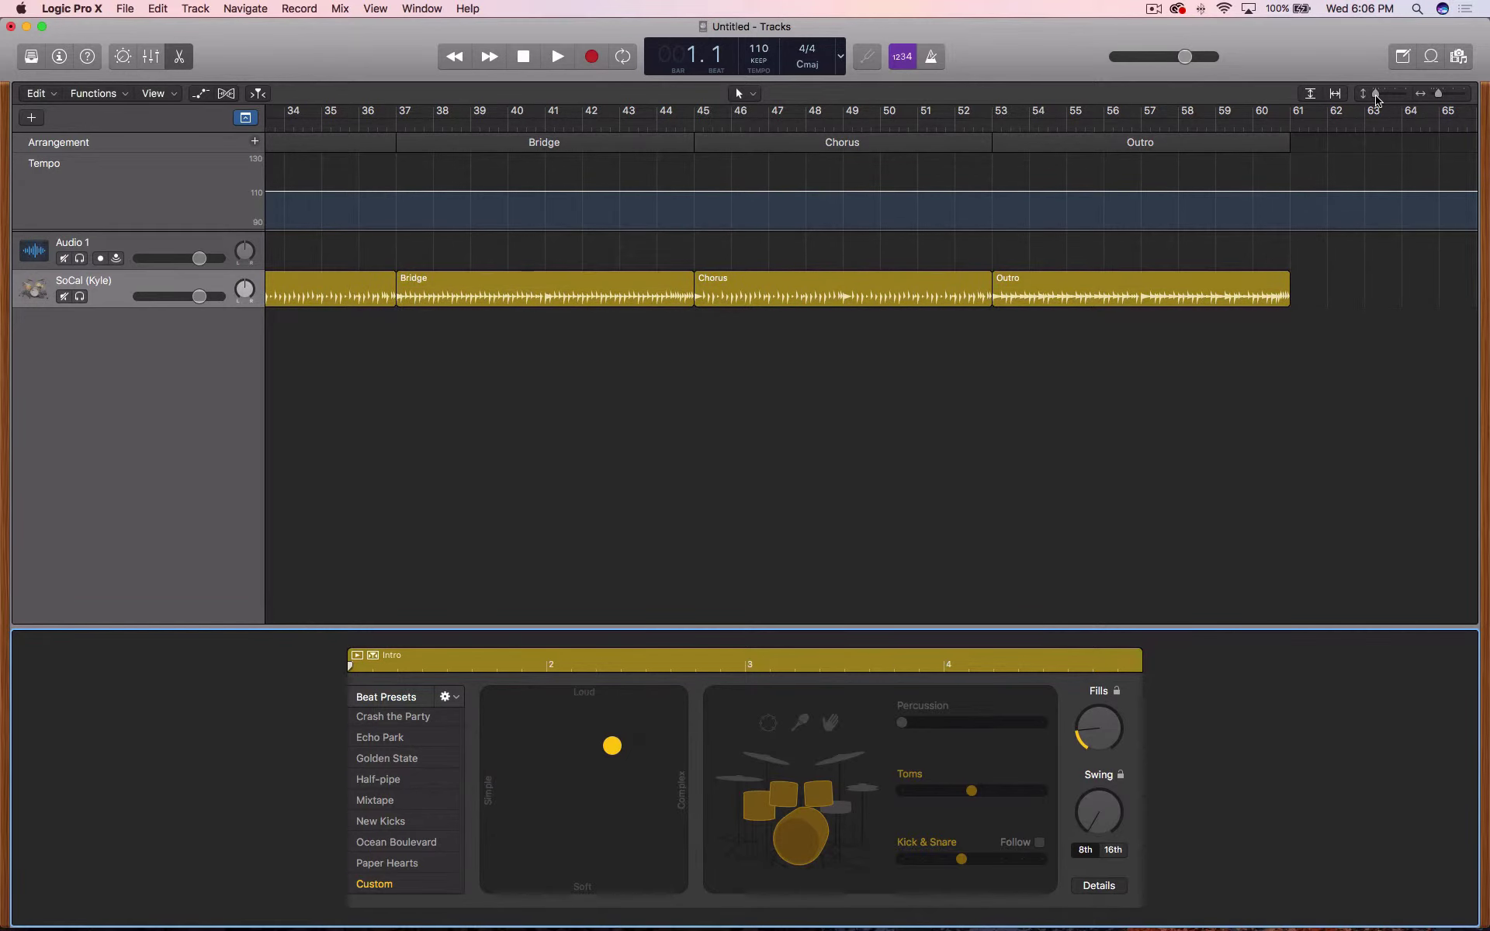
{"action": "left_click_drag", "start_coordinate": [1384, 96], "coordinate": [1451, 96]}
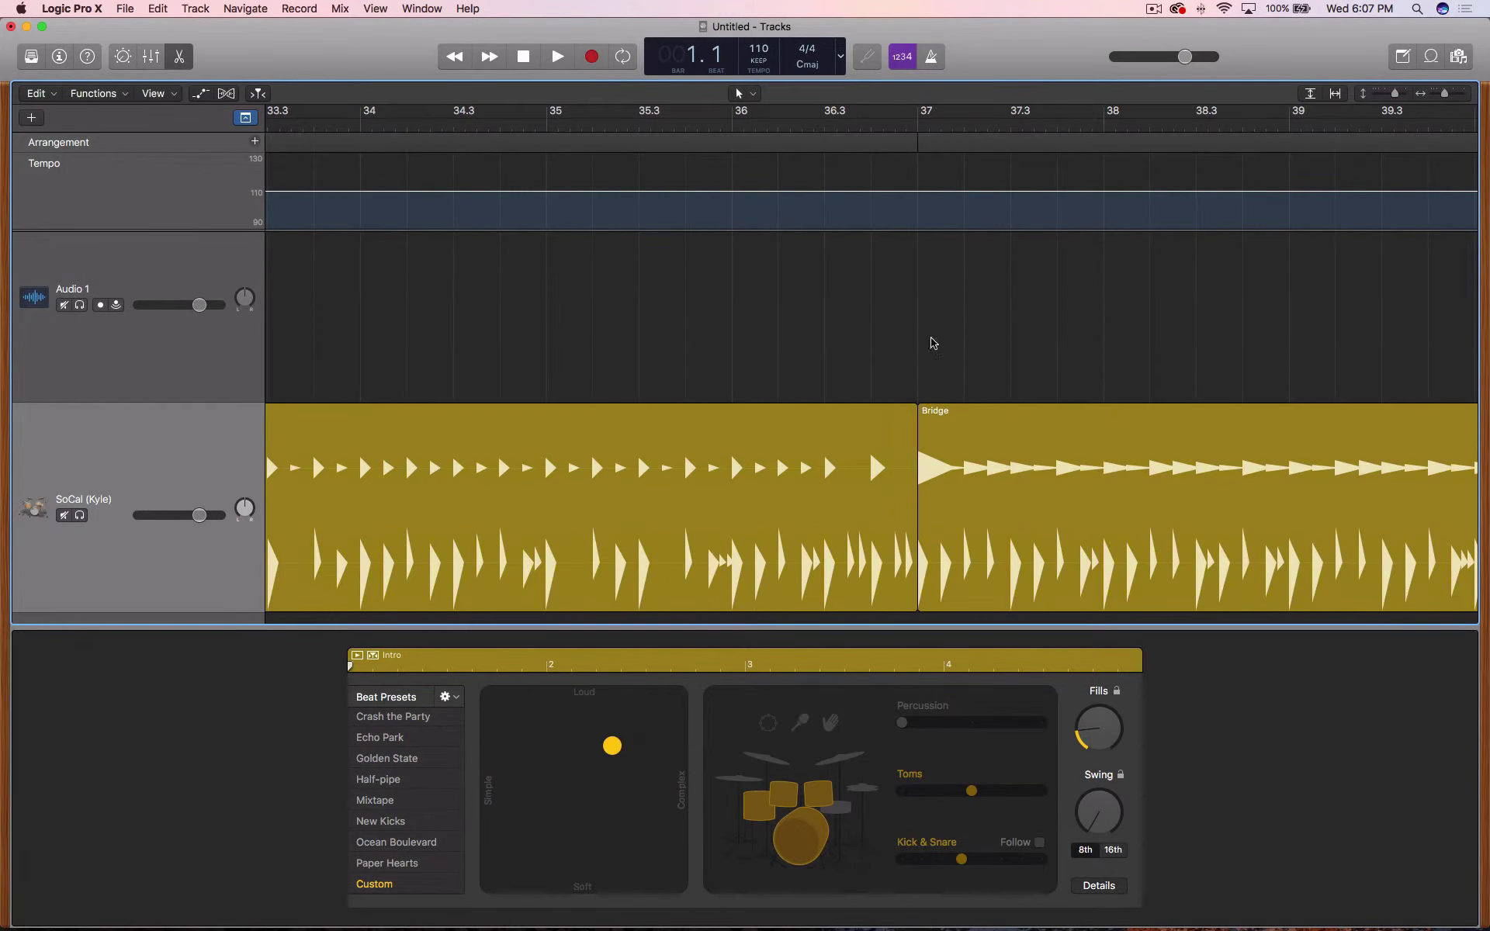
{"action": "scroll", "coordinate": [774, 346], "scroll_direction": "left", "scroll_amount": 15}
{"action": "scroll", "coordinate": [775, 350], "scroll_direction": "left", "scroll_amount": 18}
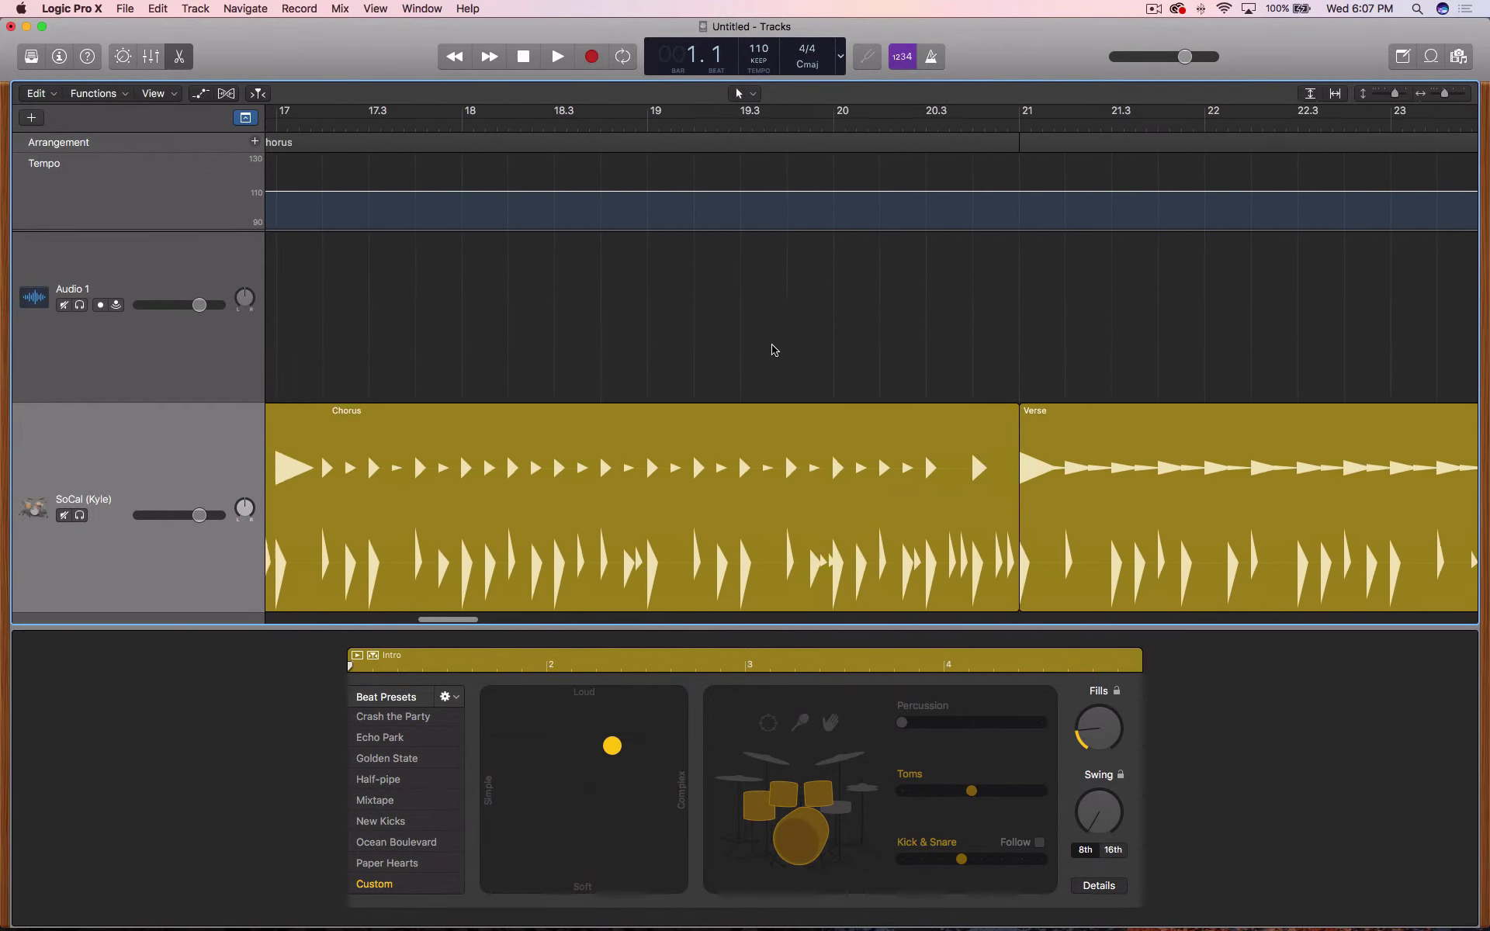
{"action": "scroll", "coordinate": [774, 350], "scroll_direction": "left", "scroll_amount": 5}
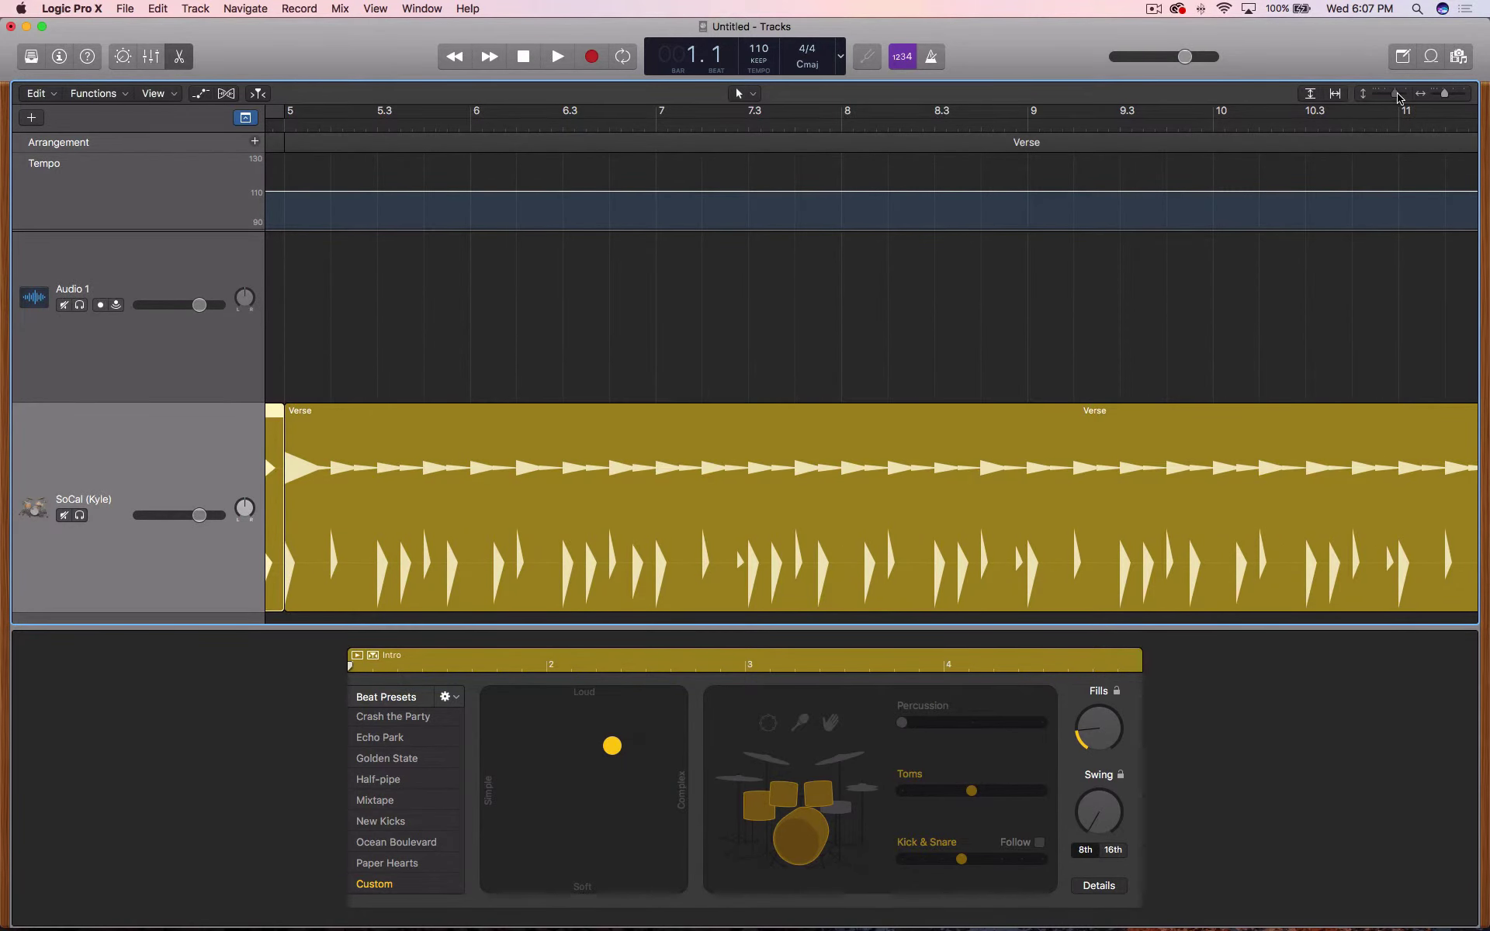
{"action": "left_click_drag", "start_coordinate": [1399, 97], "coordinate": [1403, 98]}
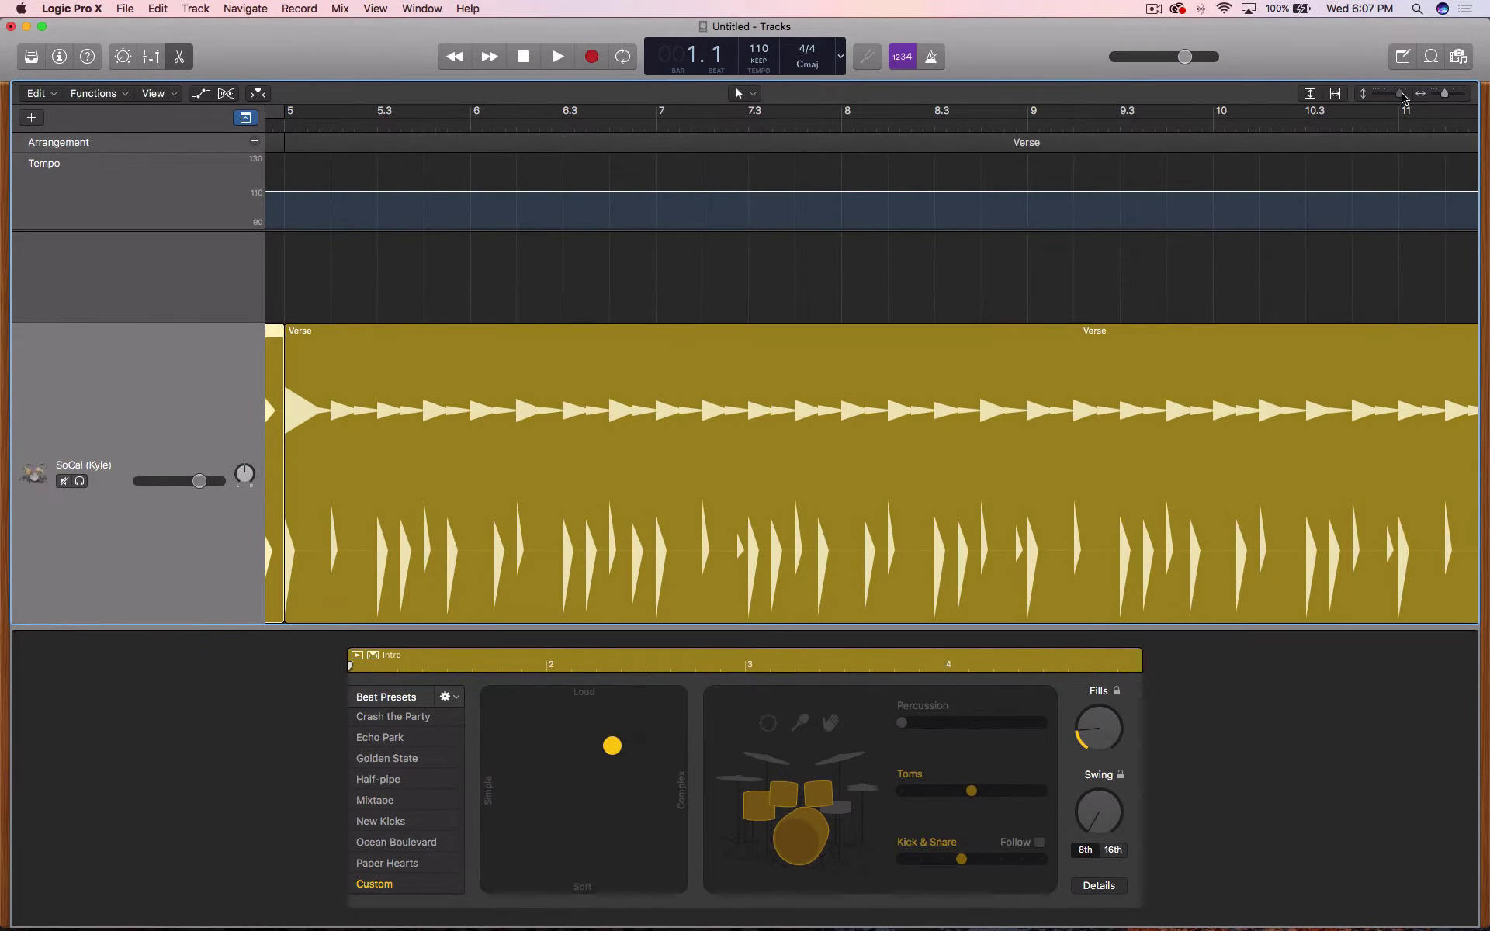
{"action": "scroll", "coordinate": [696, 367], "scroll_direction": "left", "scroll_amount": 10}
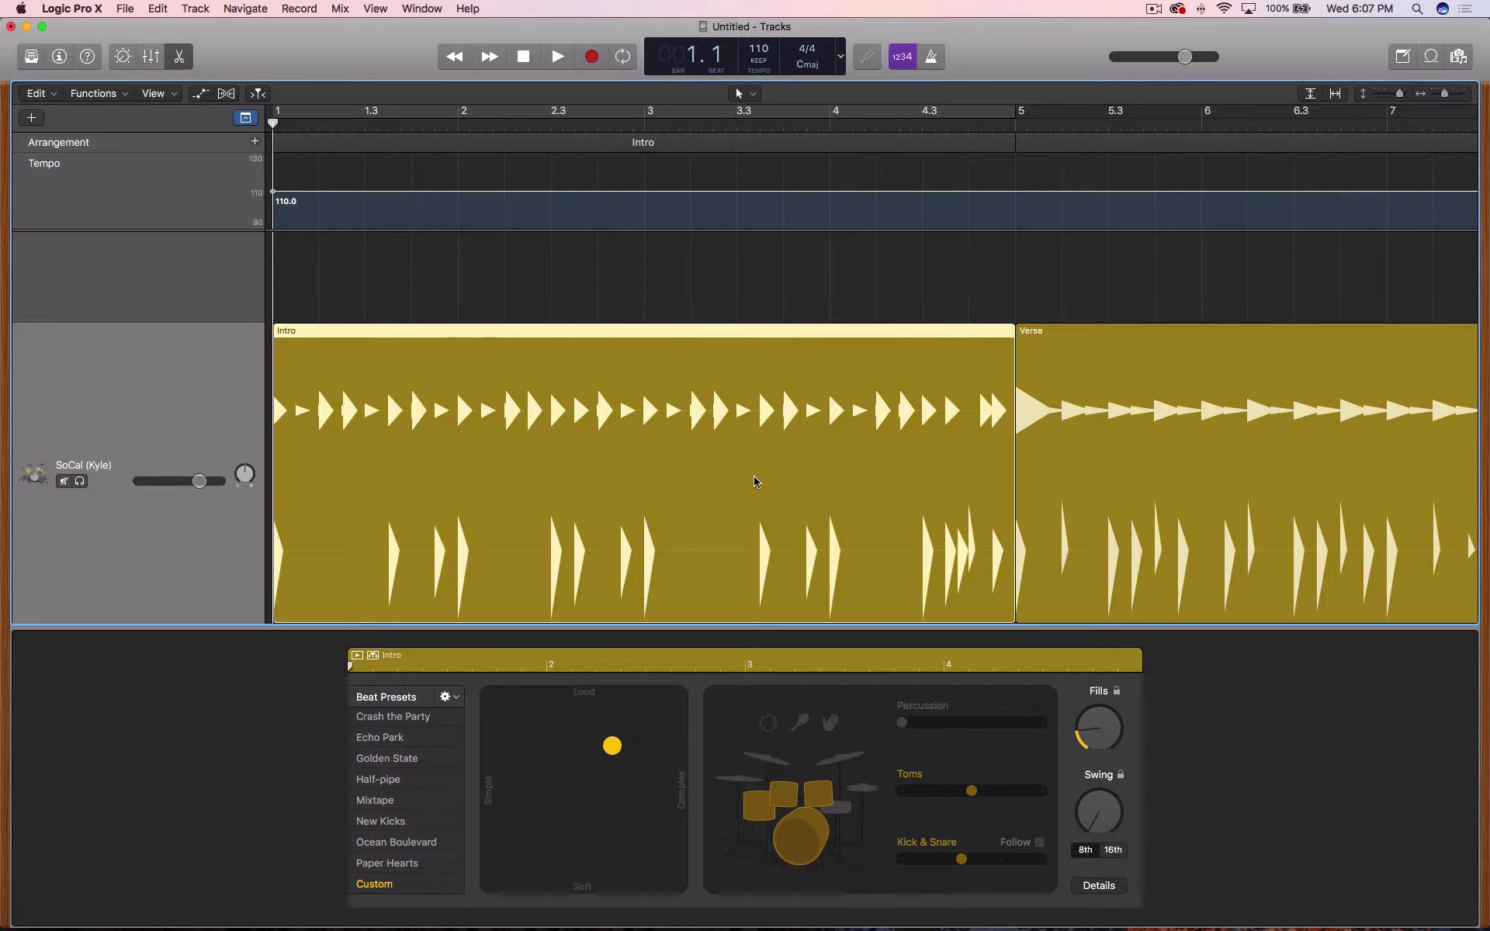
Compare the drum patterns and Drummer settings of the Intro, first Verse and first Chorus regions.
{"action": "left_click", "coordinate": [1149, 435]}
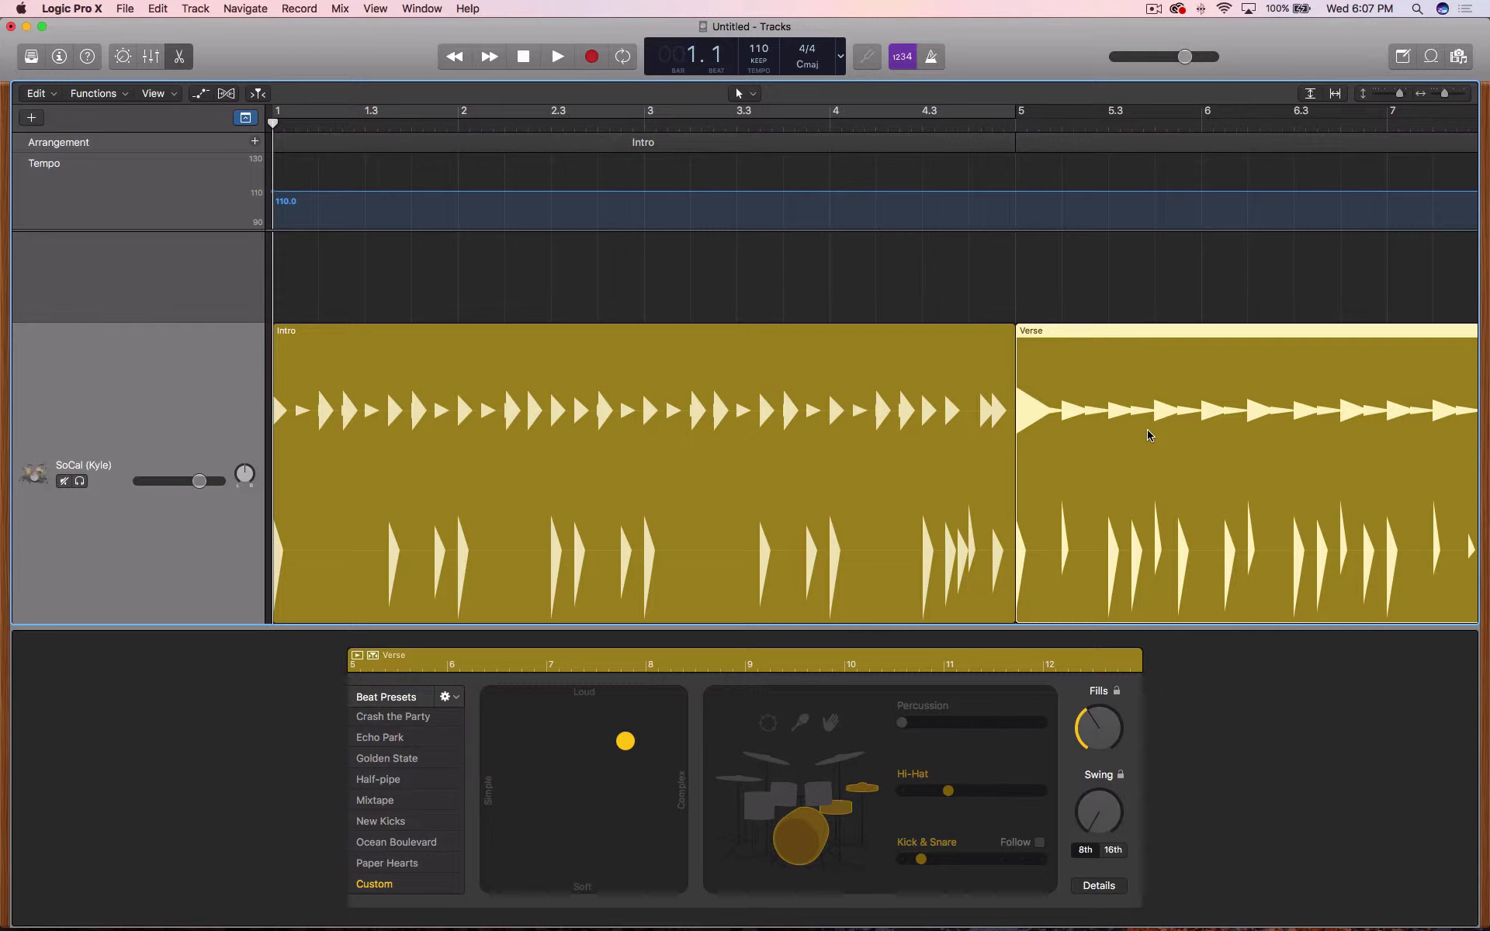
{"action": "left_click", "coordinate": [593, 358]}
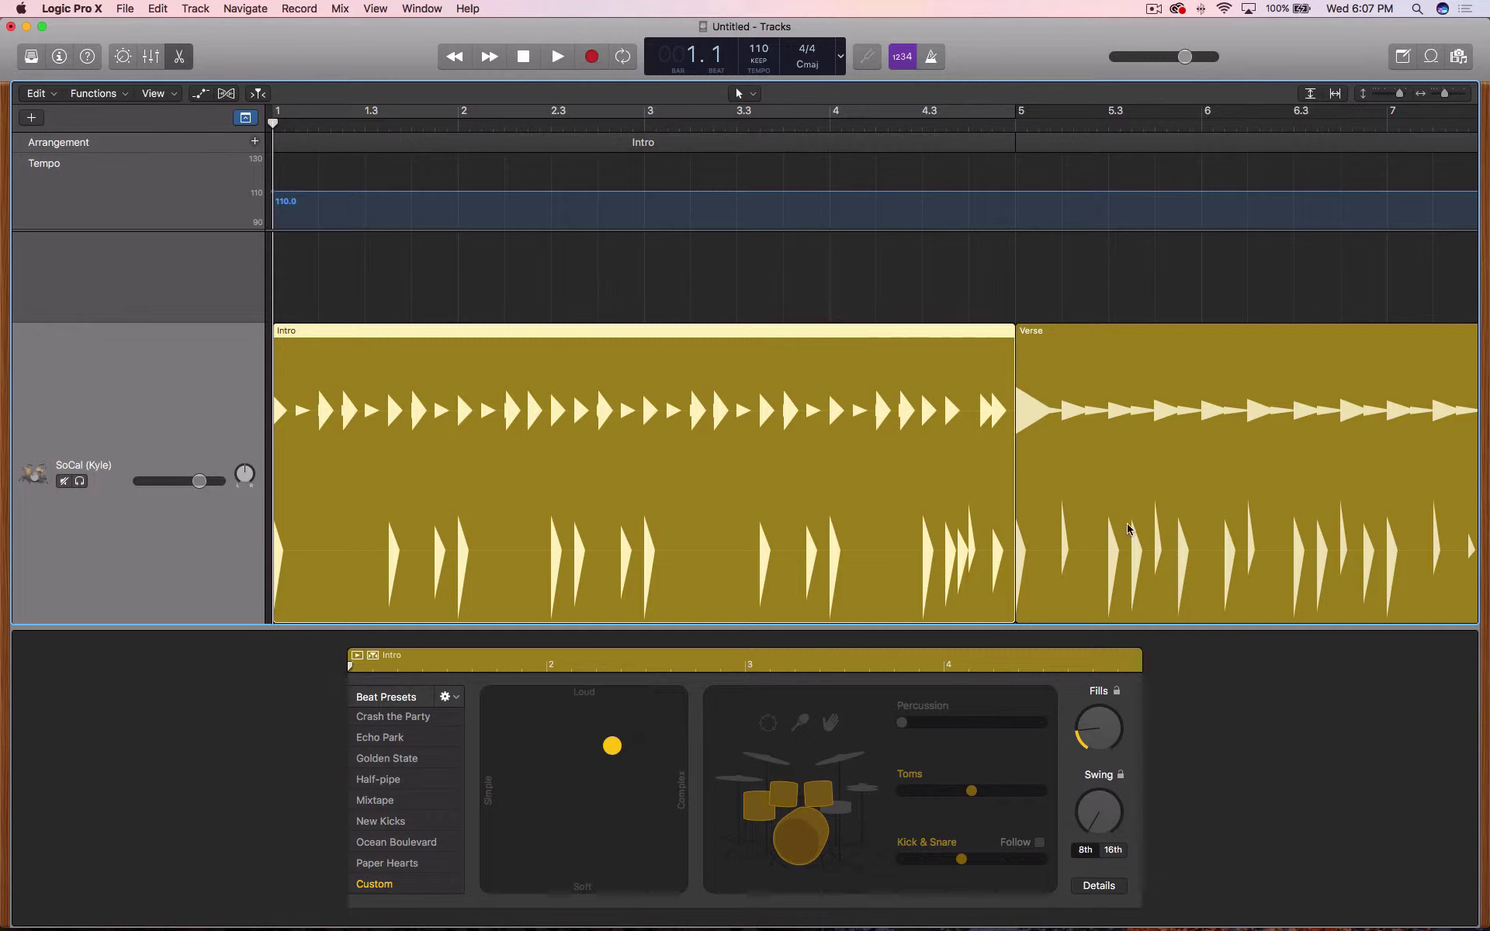
{"action": "left_click", "coordinate": [1163, 520]}
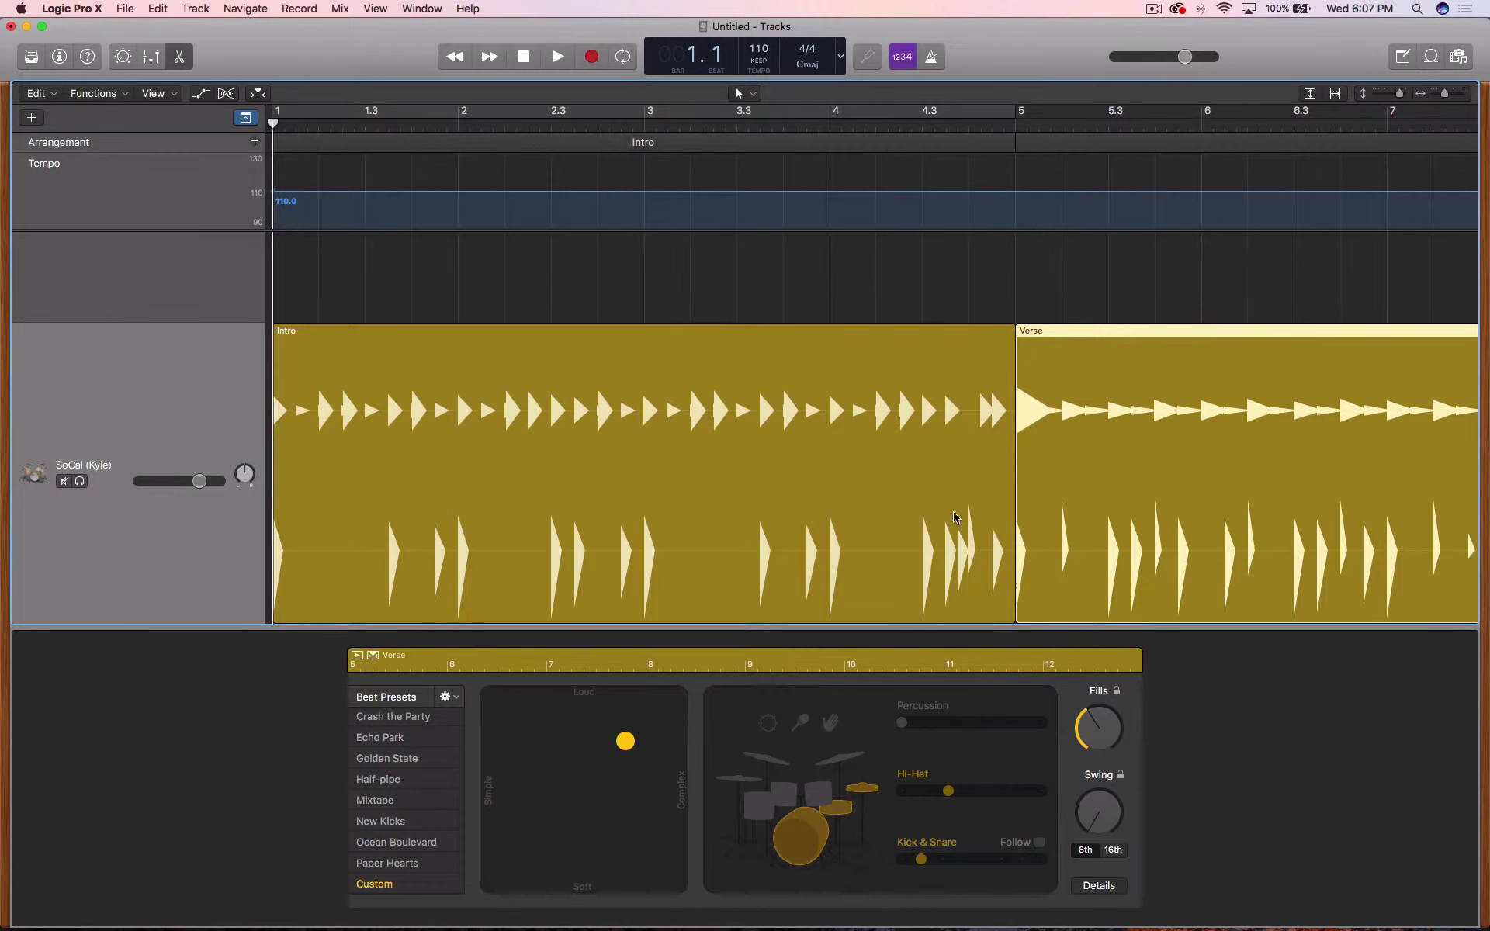
{"action": "scroll", "coordinate": [954, 517], "scroll_direction": "right", "scroll_amount": 15}
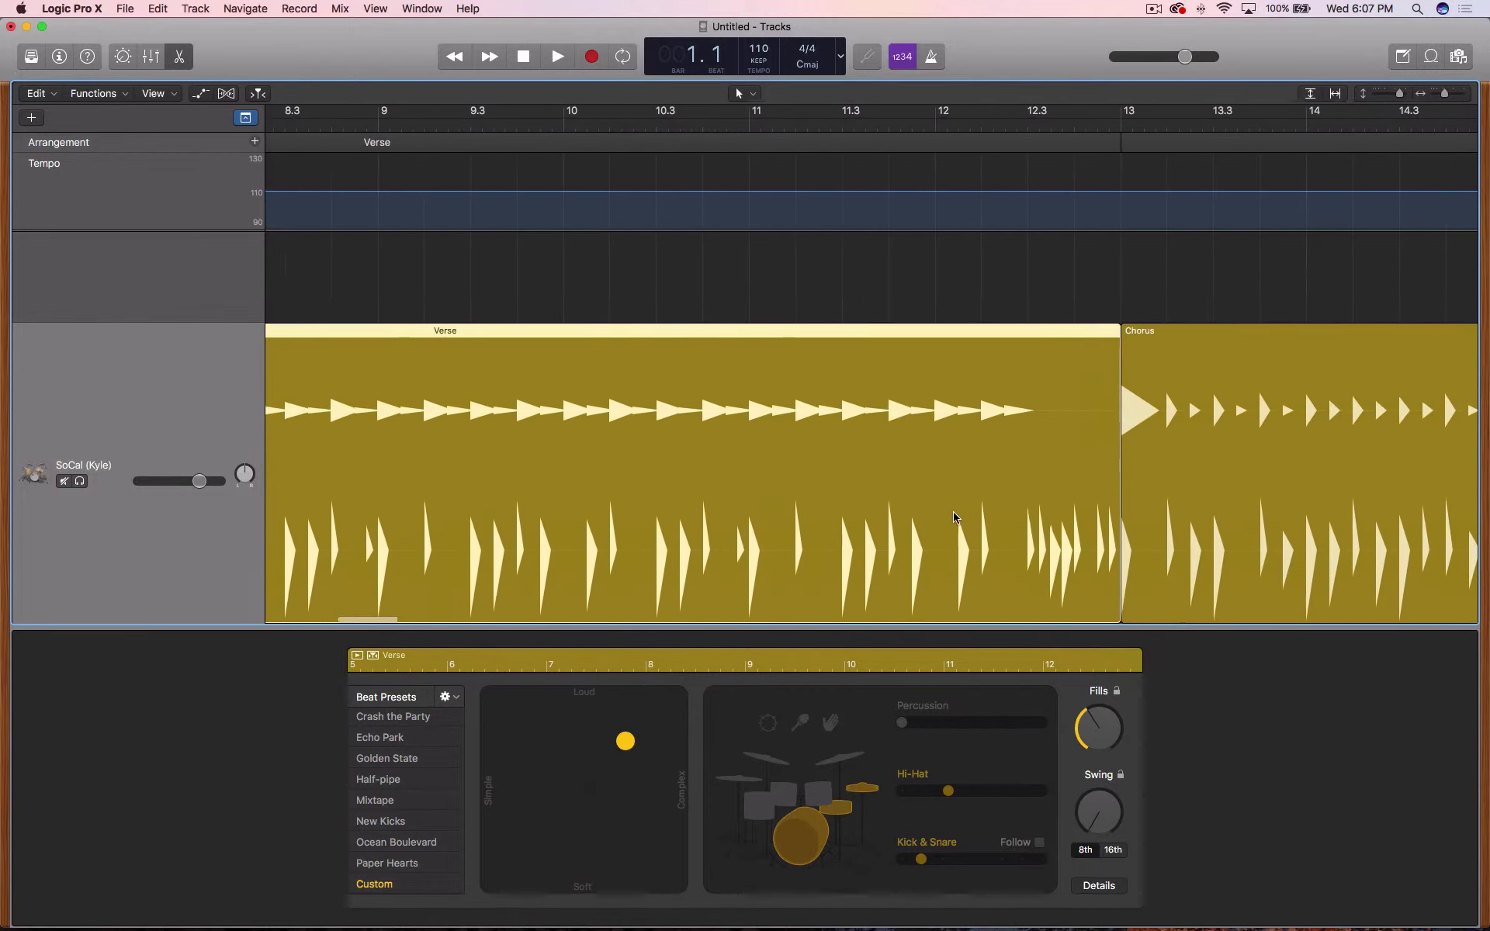
{"action": "scroll", "coordinate": [953, 512], "scroll_direction": "right", "scroll_amount": 6}
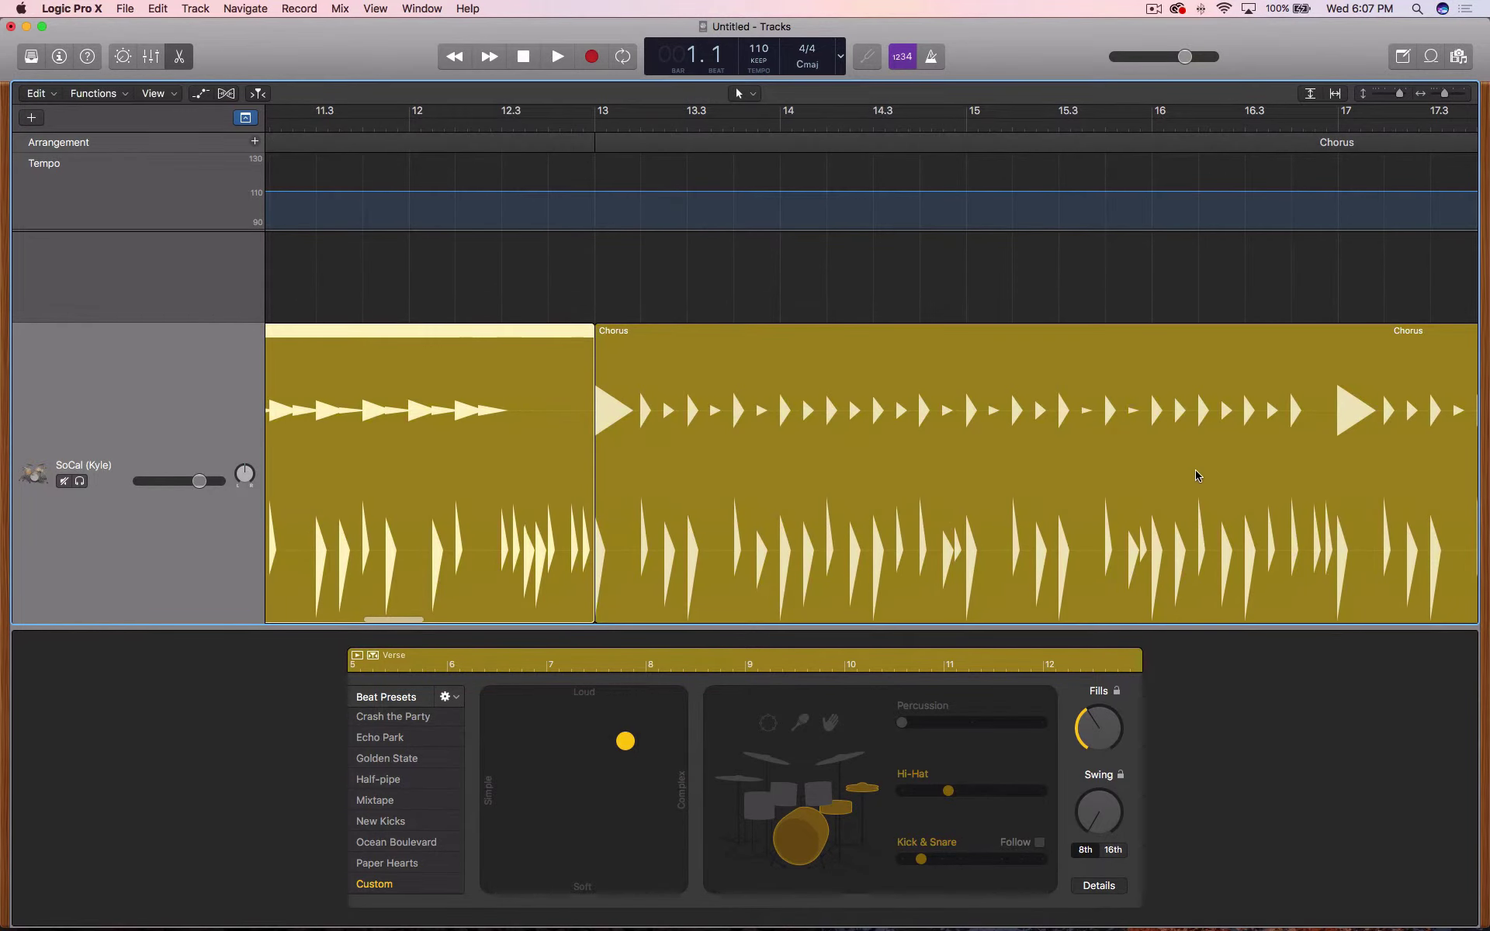
{"action": "left_click", "coordinate": [1014, 516]}
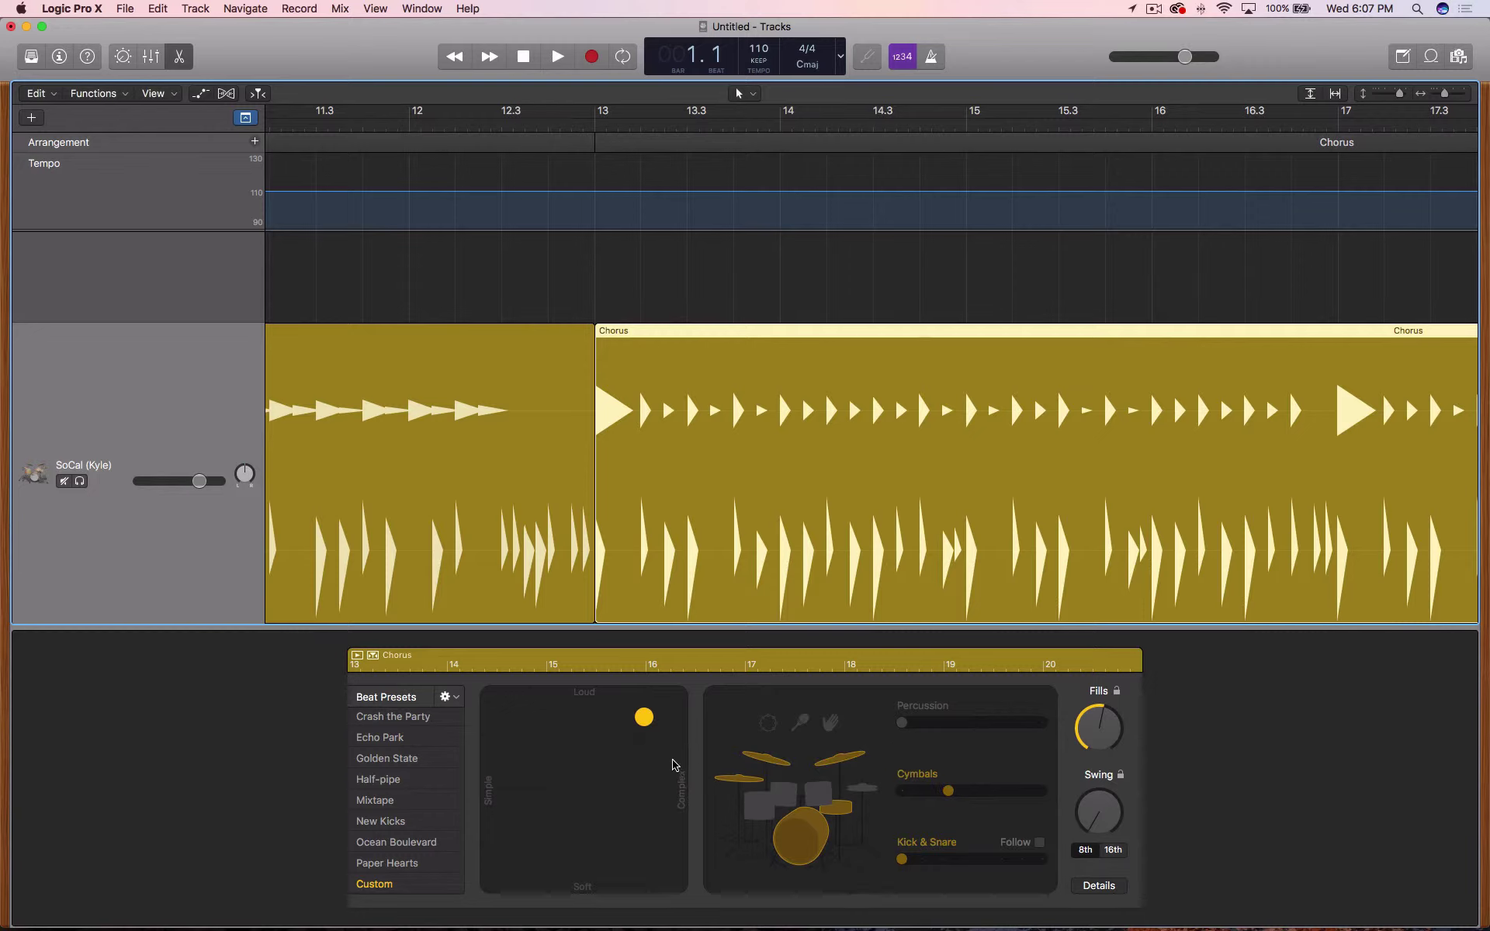
Make the second Verse region, at bar 21, louder and more complex than its default Drummer performance.
{"action": "scroll", "coordinate": [968, 548], "scroll_direction": "right", "scroll_amount": 10}
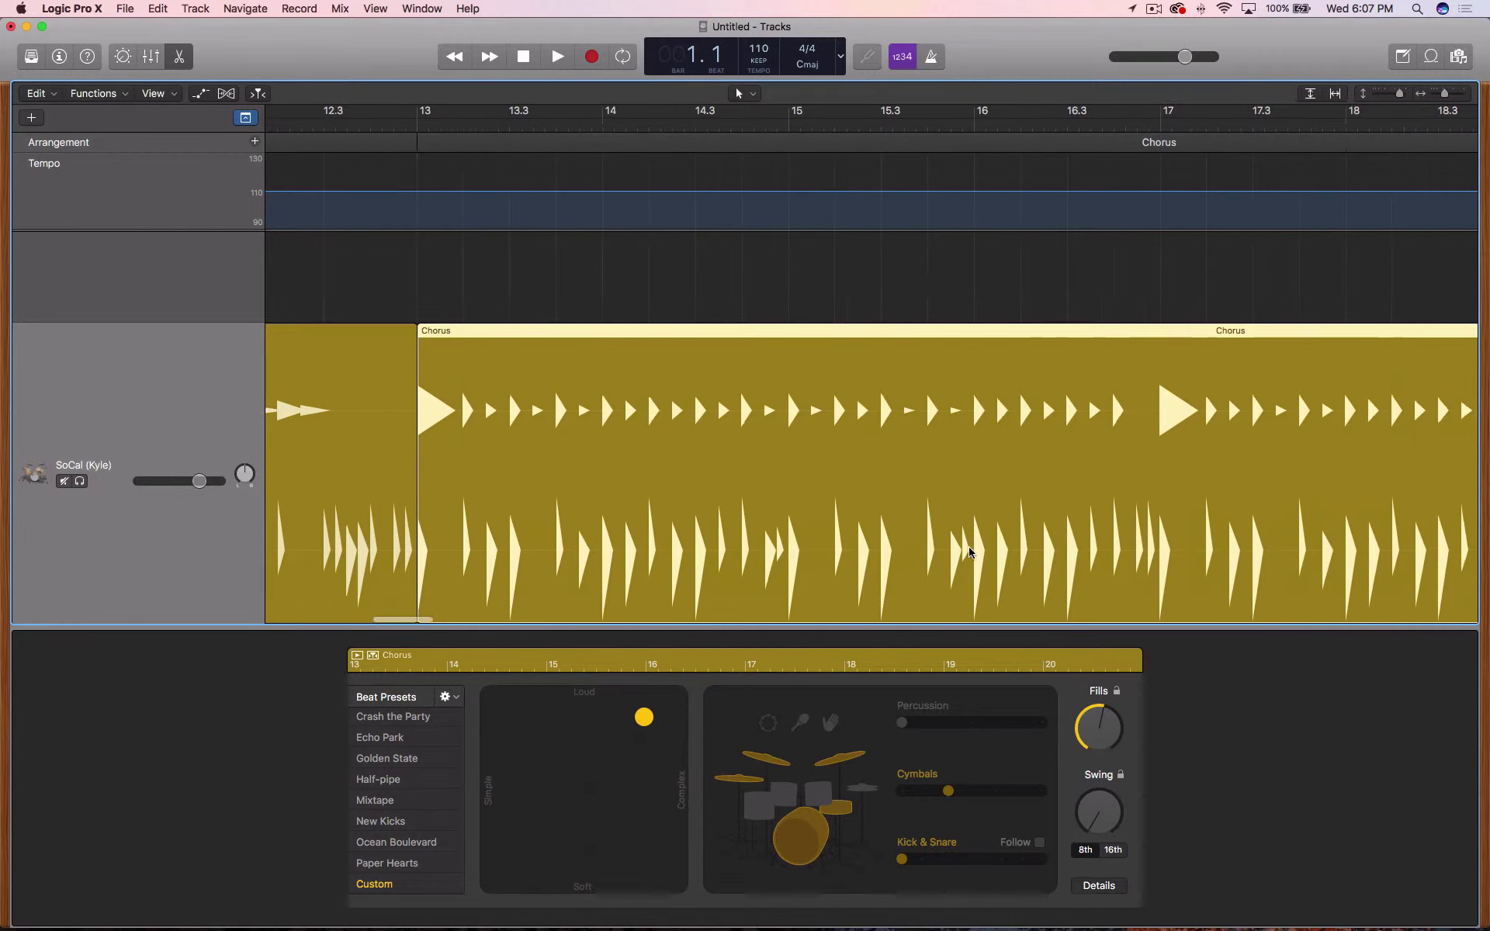
{"action": "scroll", "coordinate": [969, 551], "scroll_direction": "right", "scroll_amount": 5}
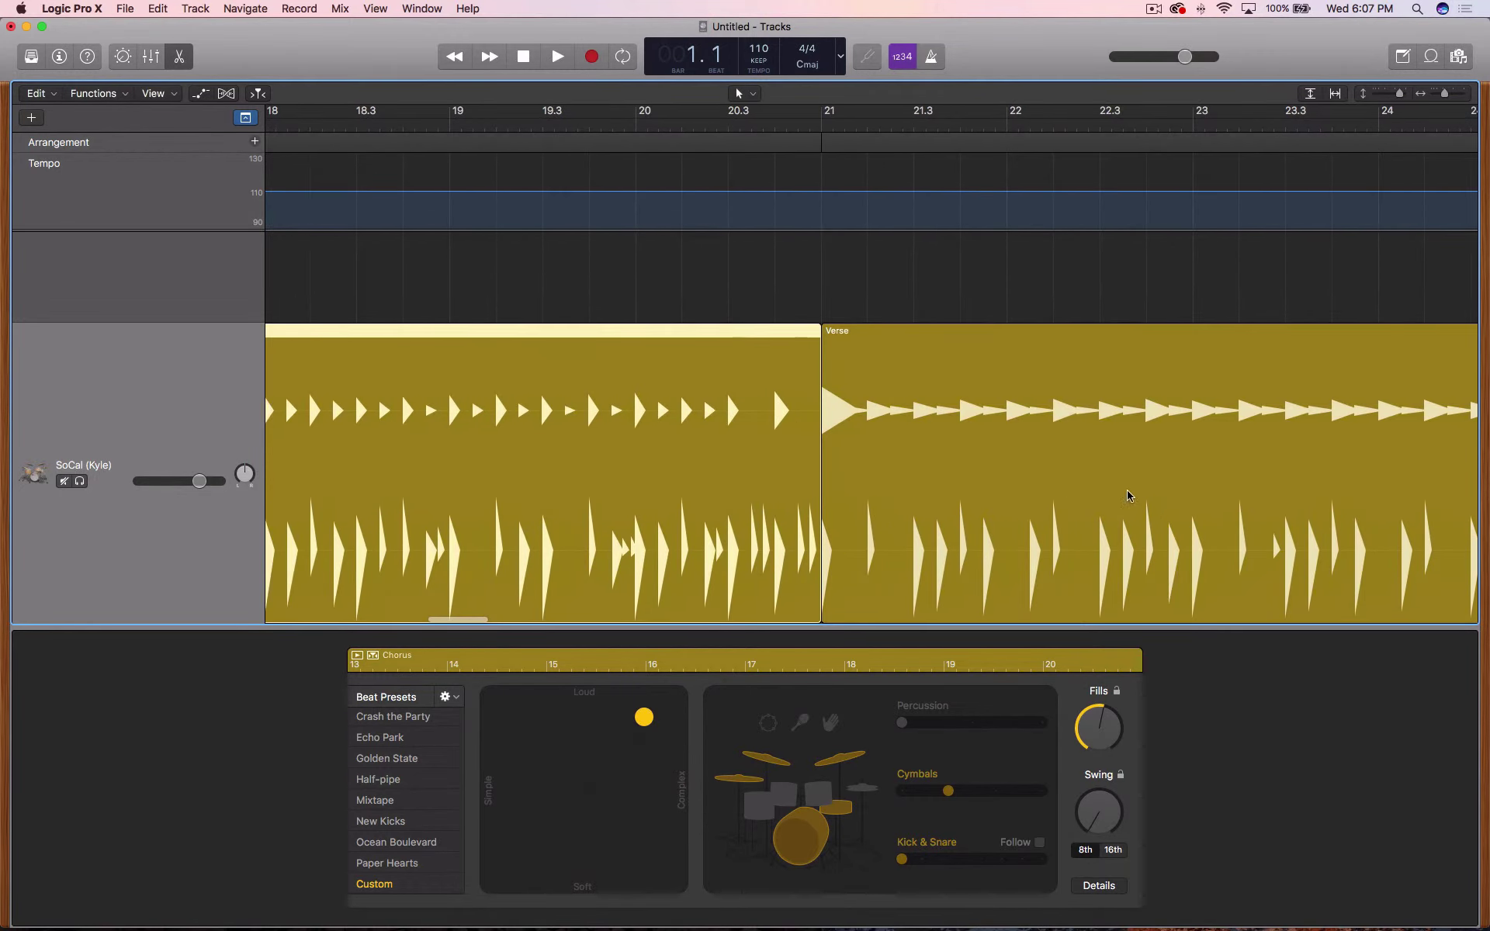
{"action": "left_click", "coordinate": [1132, 510]}
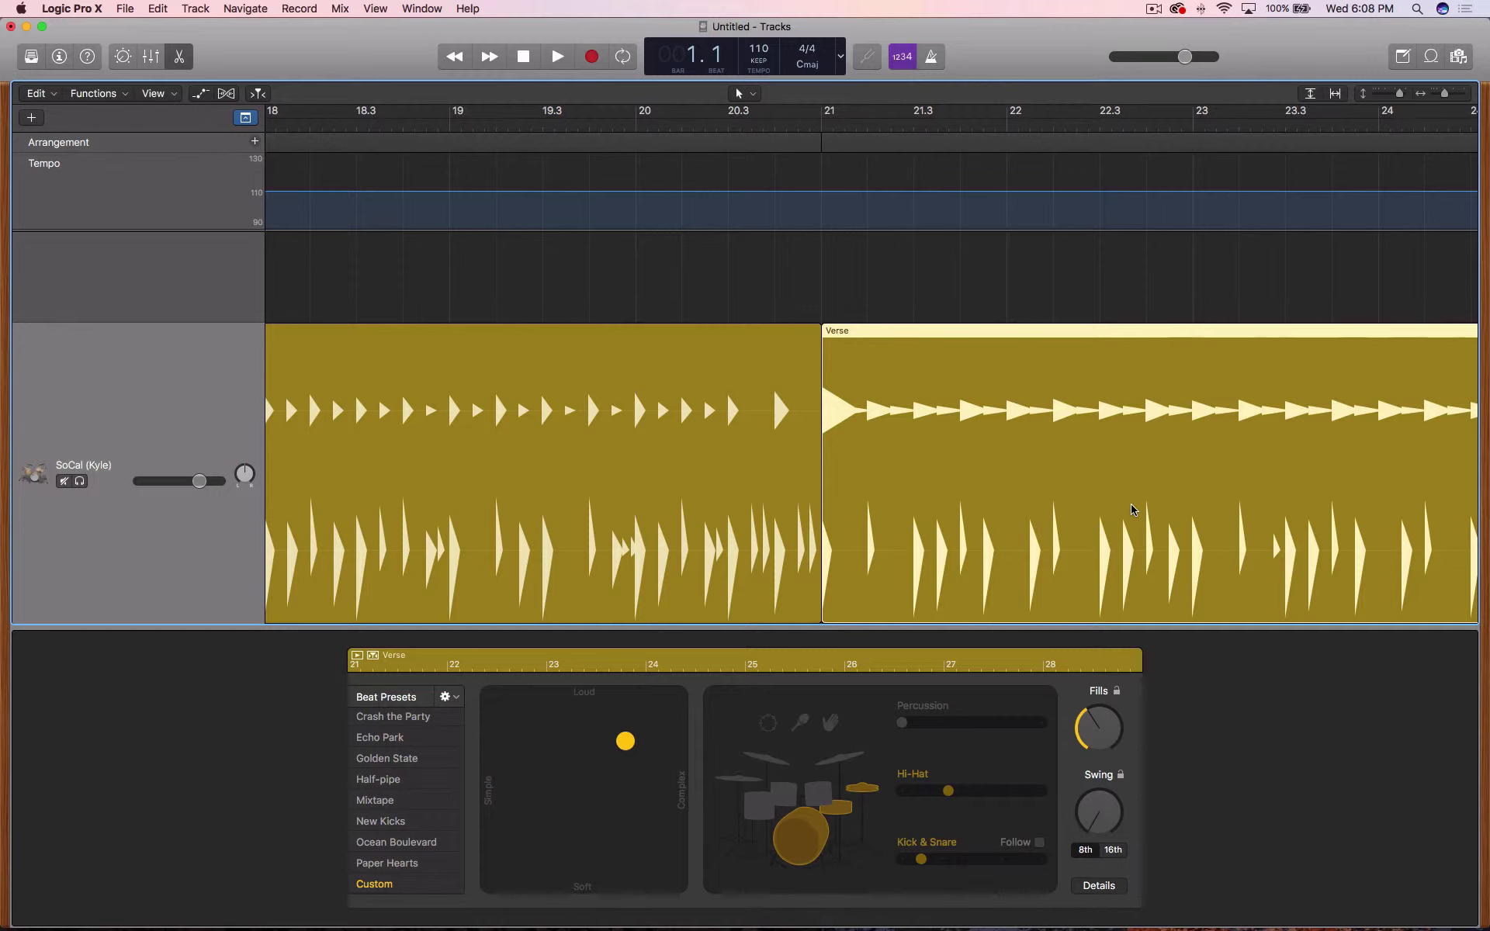
{"action": "scroll", "coordinate": [1132, 510], "scroll_direction": "right", "scroll_amount": 5}
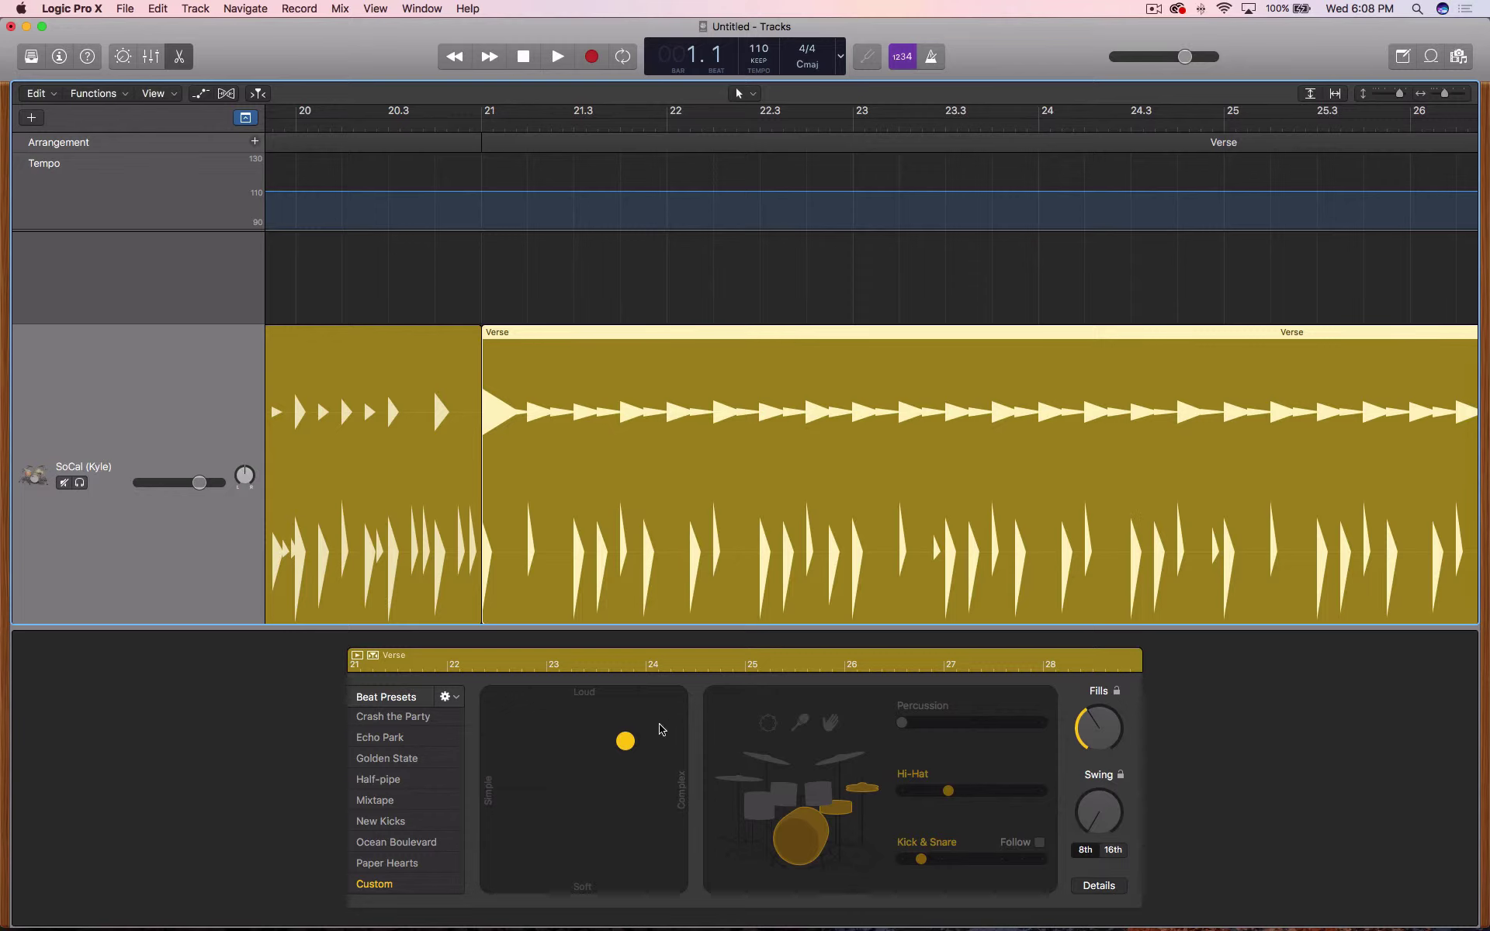
{"action": "left_click", "coordinate": [627, 742]}
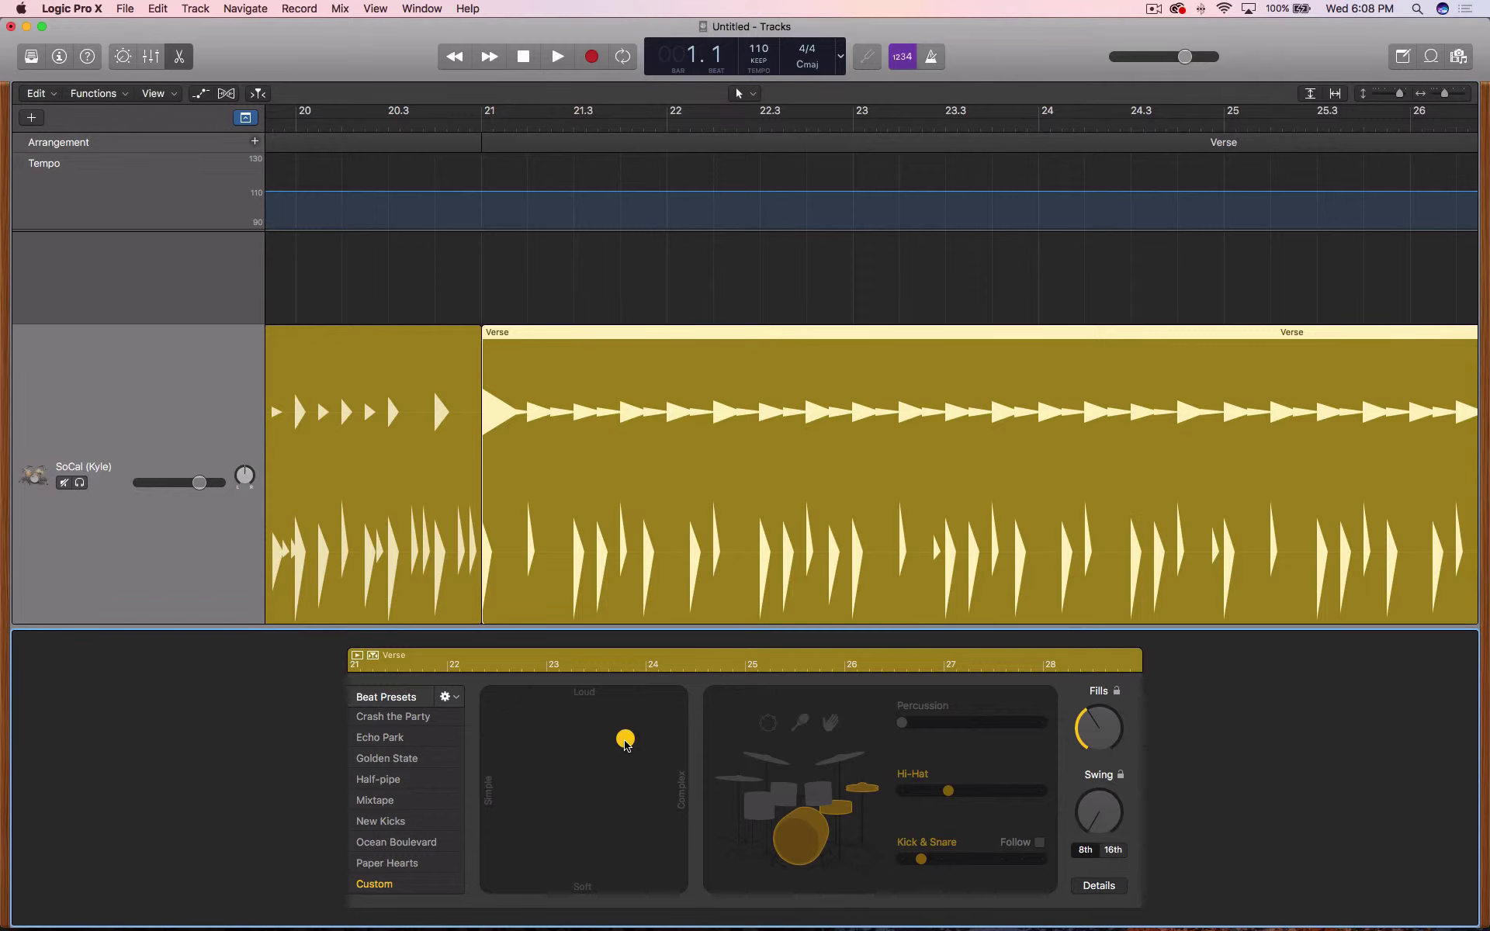
{"action": "left_click_drag", "start_coordinate": [627, 745], "coordinate": [666, 725]}
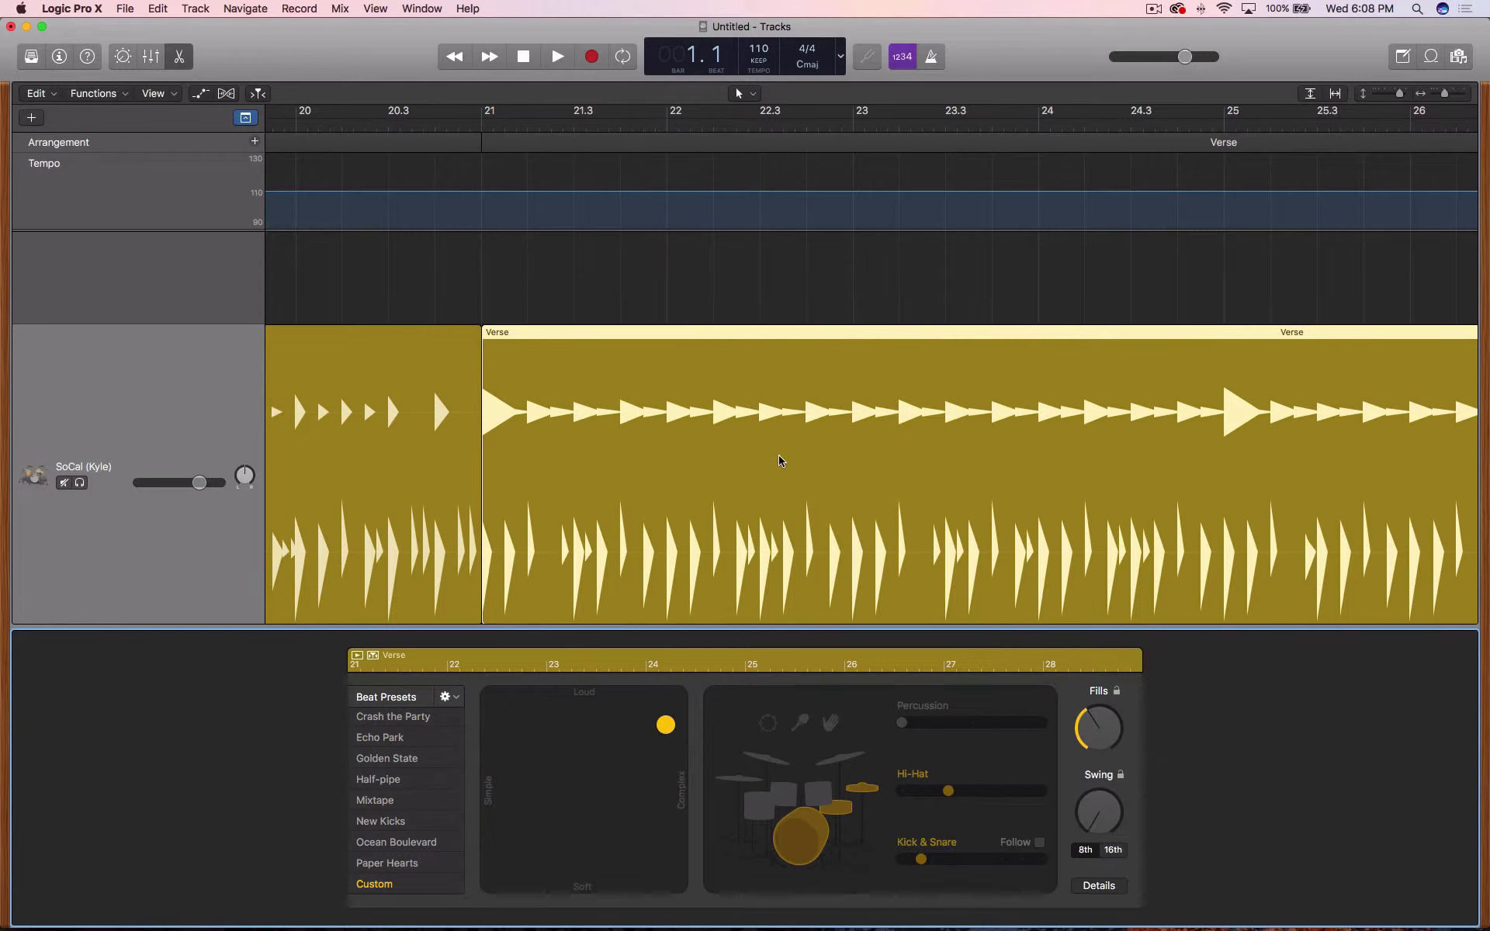
Switch the first Chorus region, at bar 13, from cymbals to the hi-hat at pattern 2.
{"action": "scroll", "coordinate": [762, 475], "scroll_direction": "left", "scroll_amount": 2}
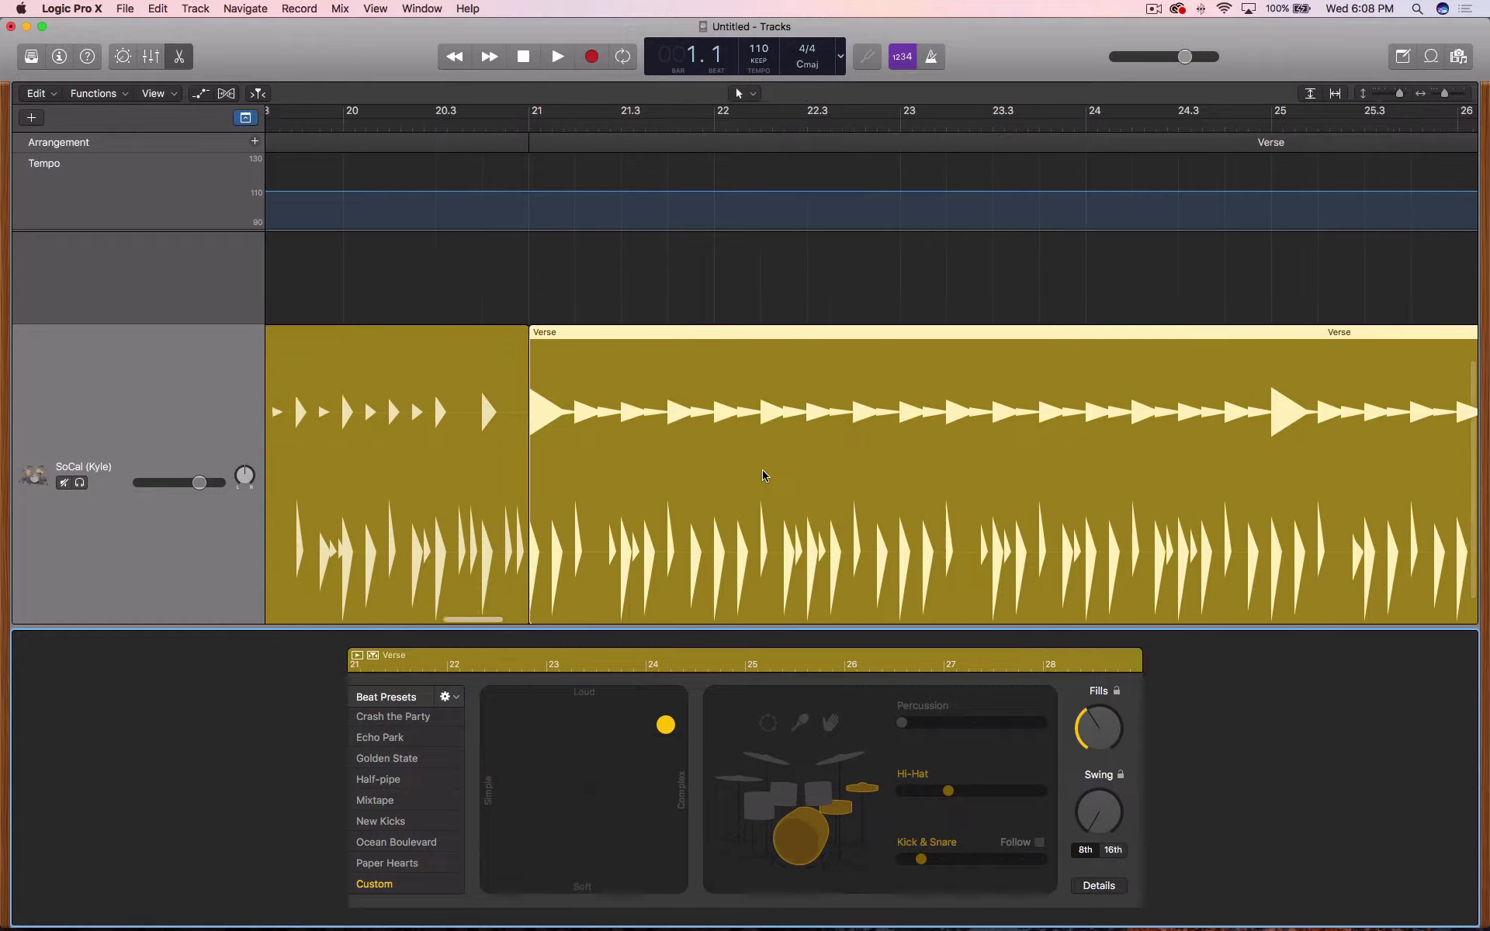
{"action": "scroll", "coordinate": [763, 475], "scroll_direction": "left", "scroll_amount": 15}
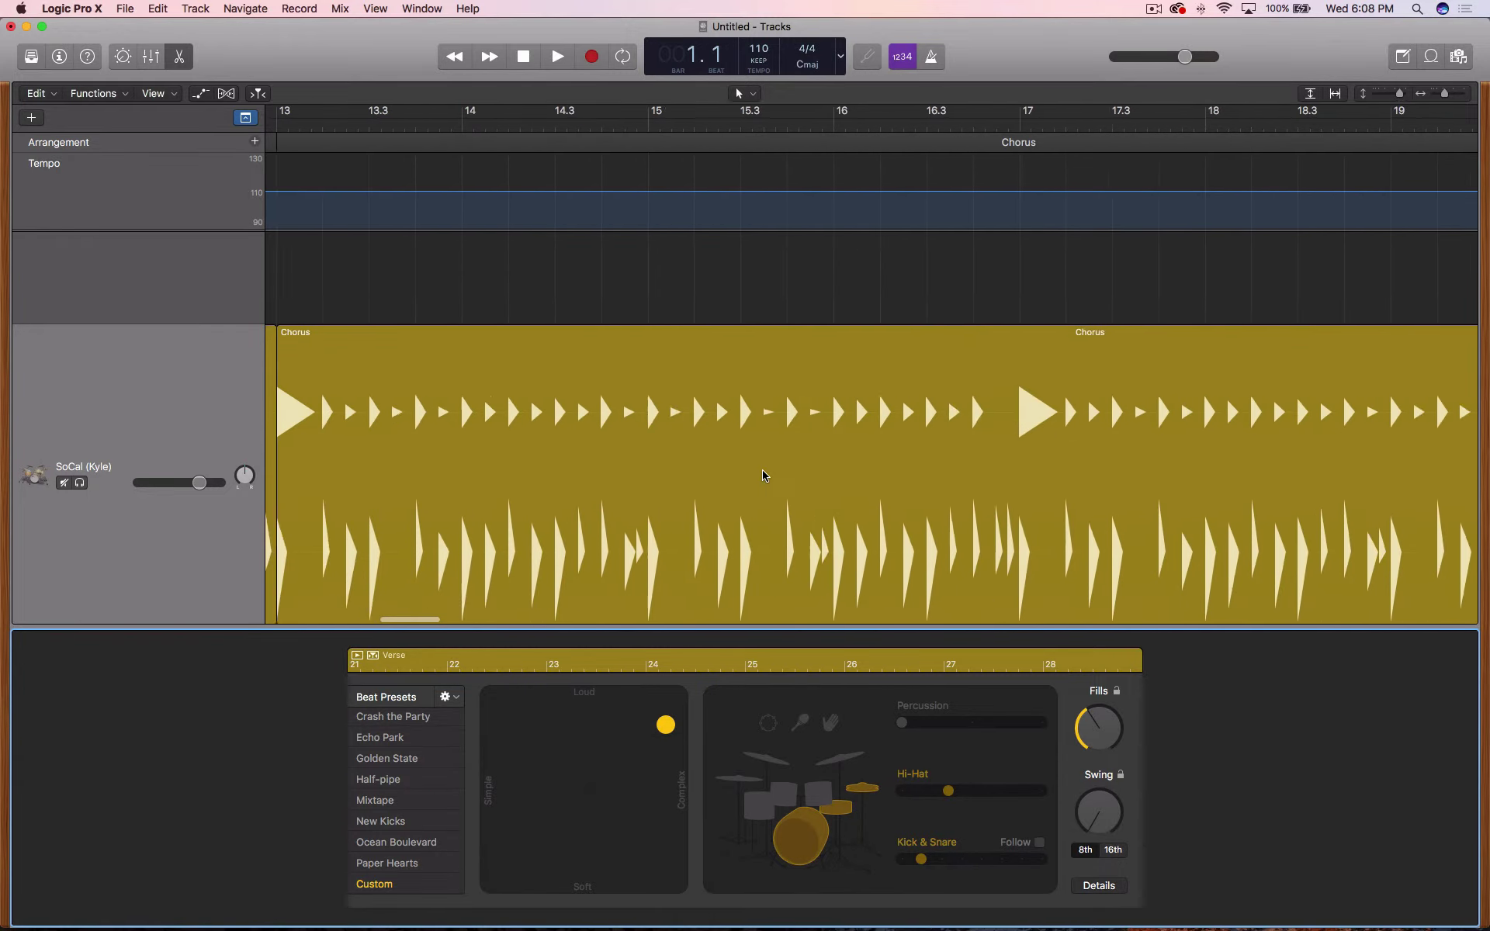
{"action": "left_click", "coordinate": [567, 458]}
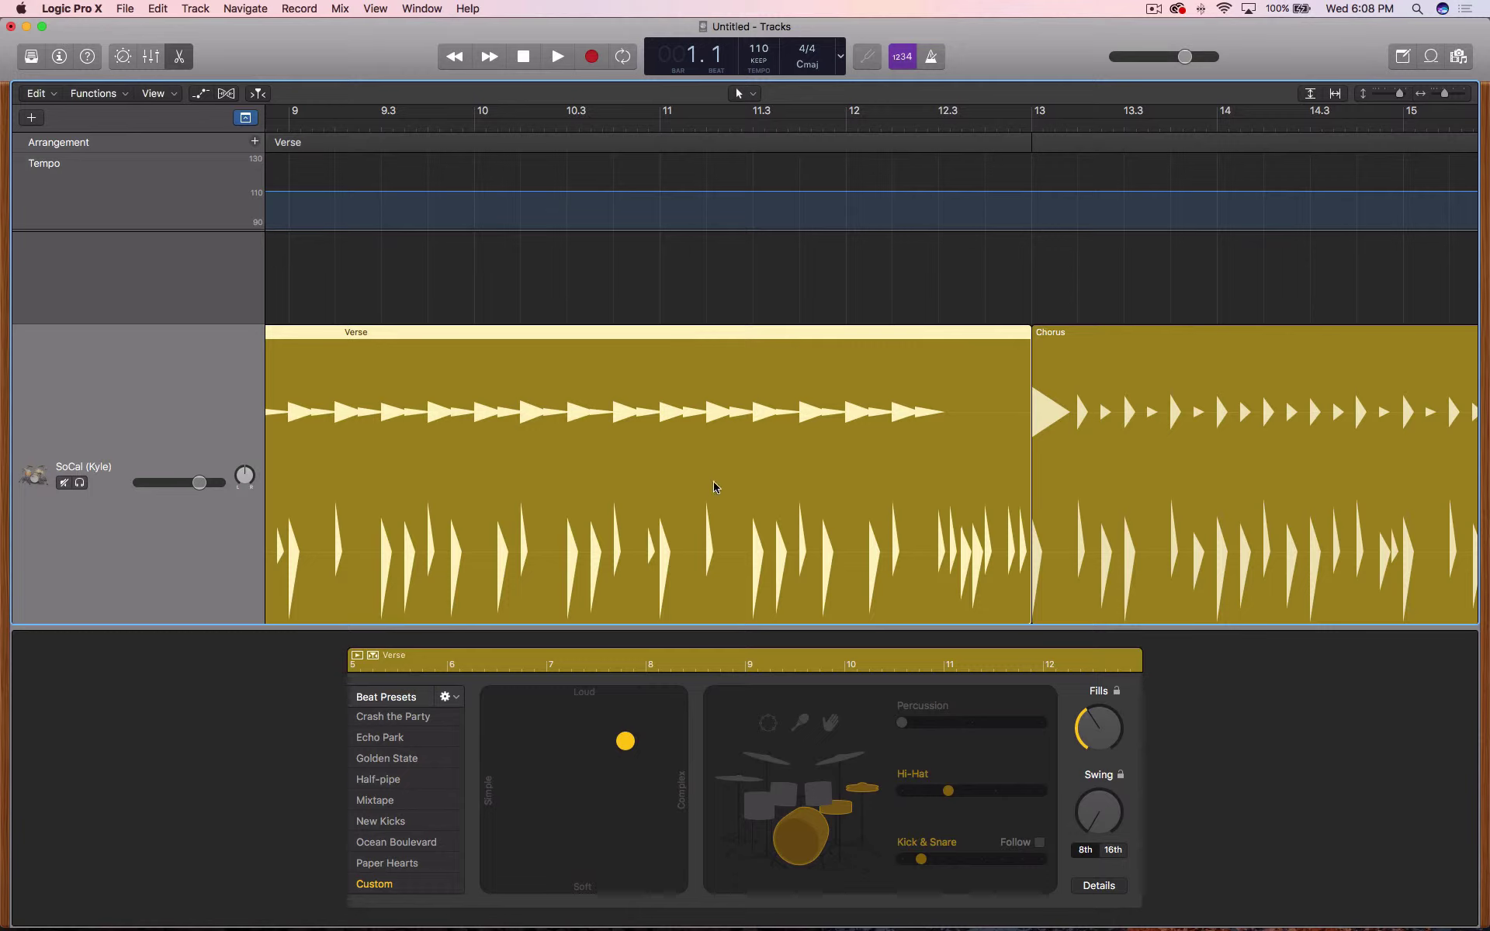
{"action": "scroll", "coordinate": [714, 487], "scroll_direction": "right", "scroll_amount": 5}
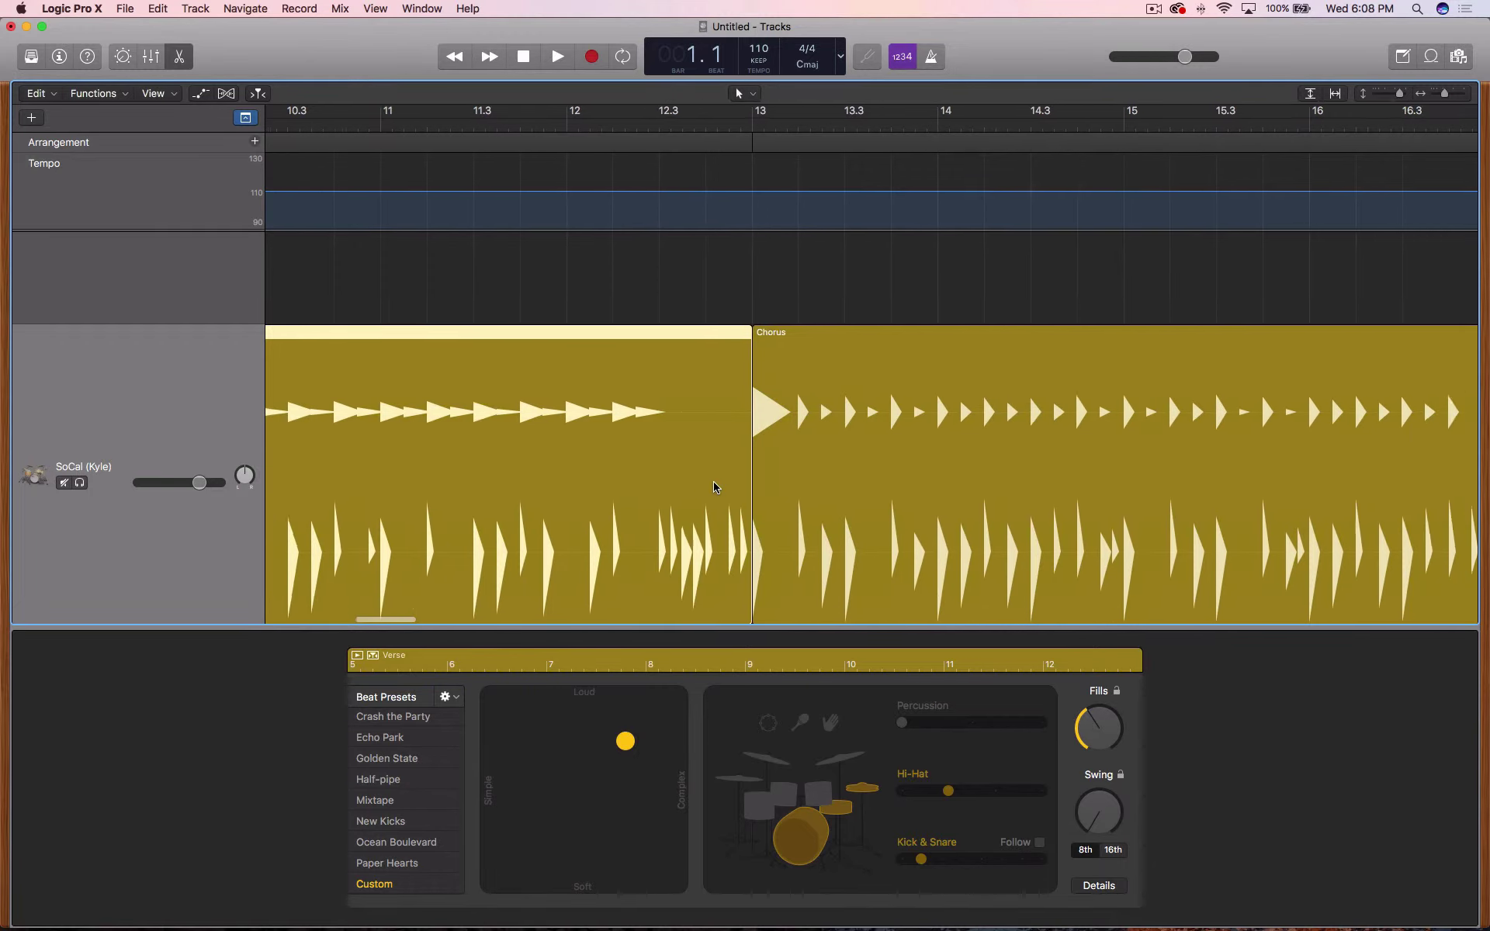
{"action": "left_click", "coordinate": [954, 479]}
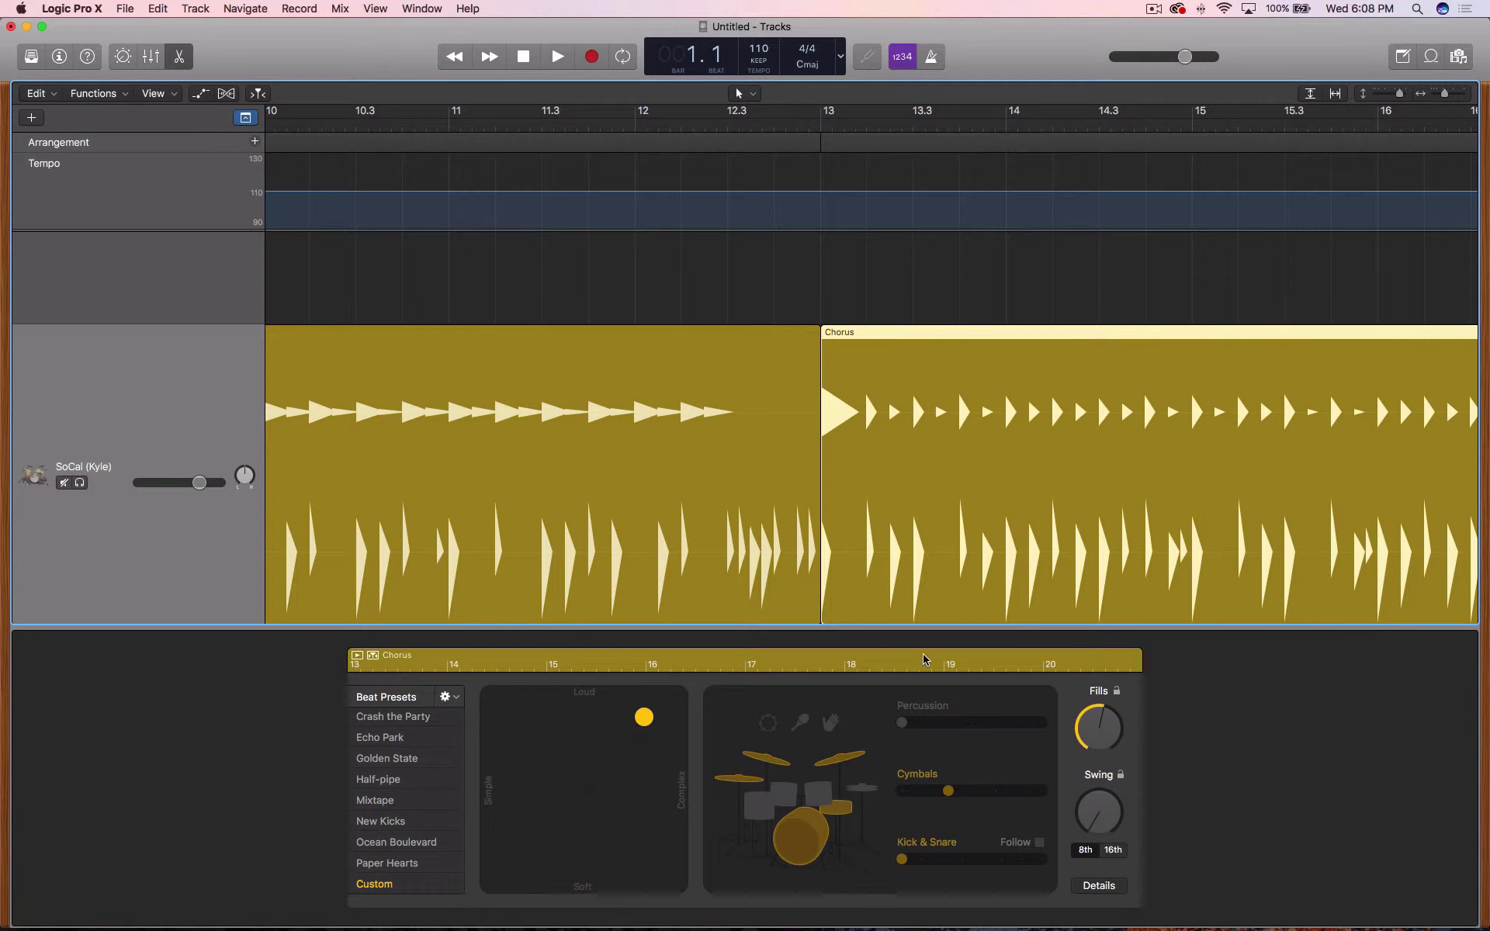
{"action": "left_click", "coordinate": [948, 792]}
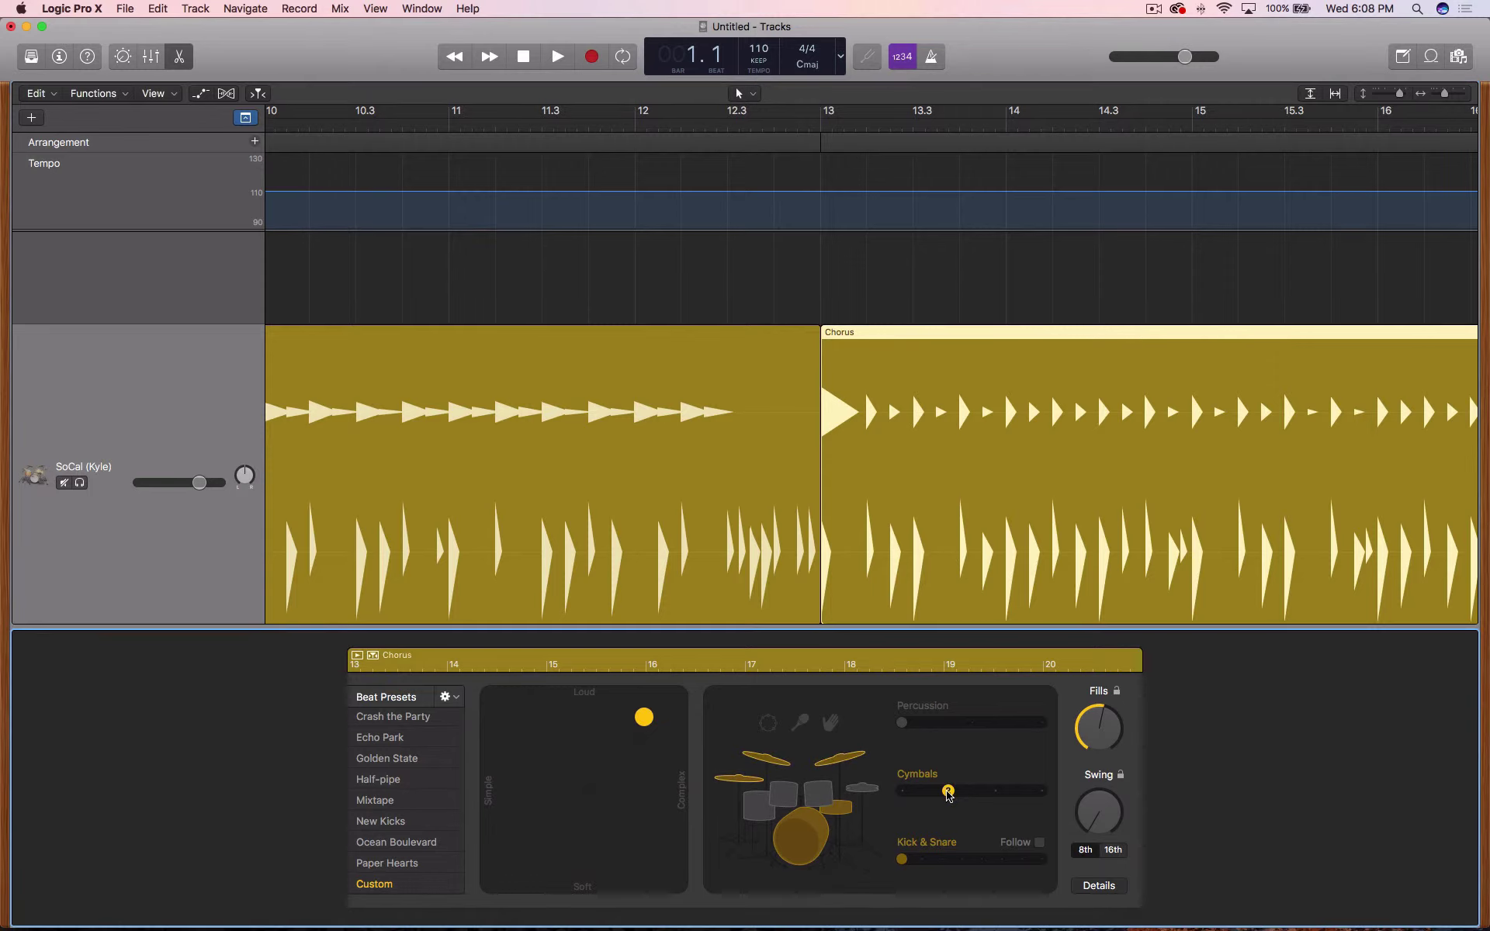
{"action": "left_click", "coordinate": [871, 791]}
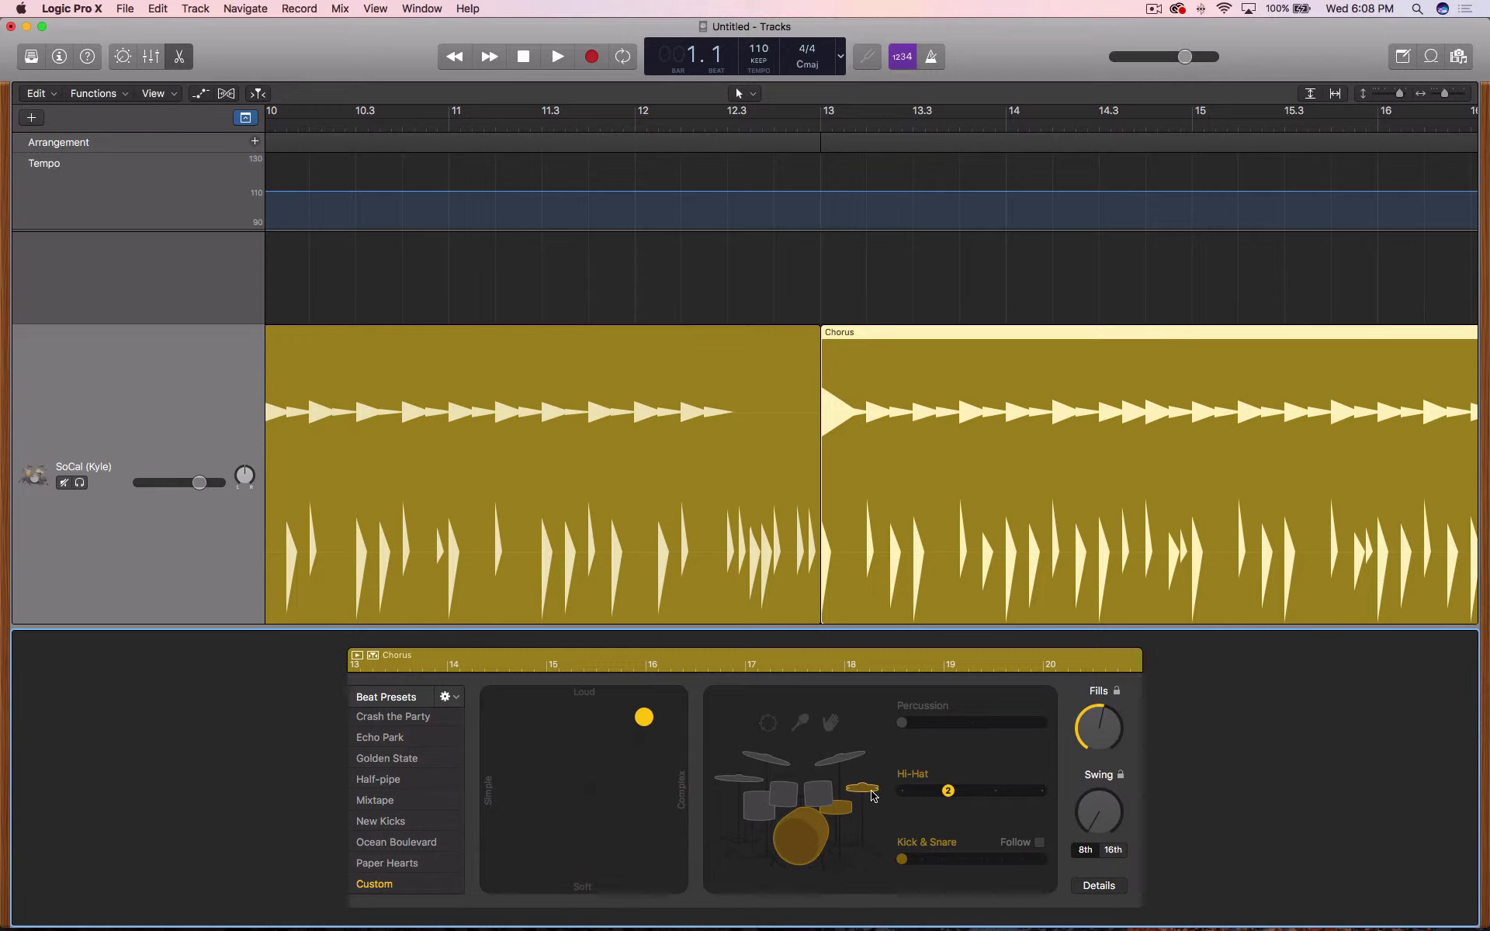
Examine the drum patterns and settings of the second Verse and second Chorus regions up to the Bridge at bar 37.
{"action": "scroll", "coordinate": [1121, 524], "scroll_direction": "right", "scroll_amount": 15}
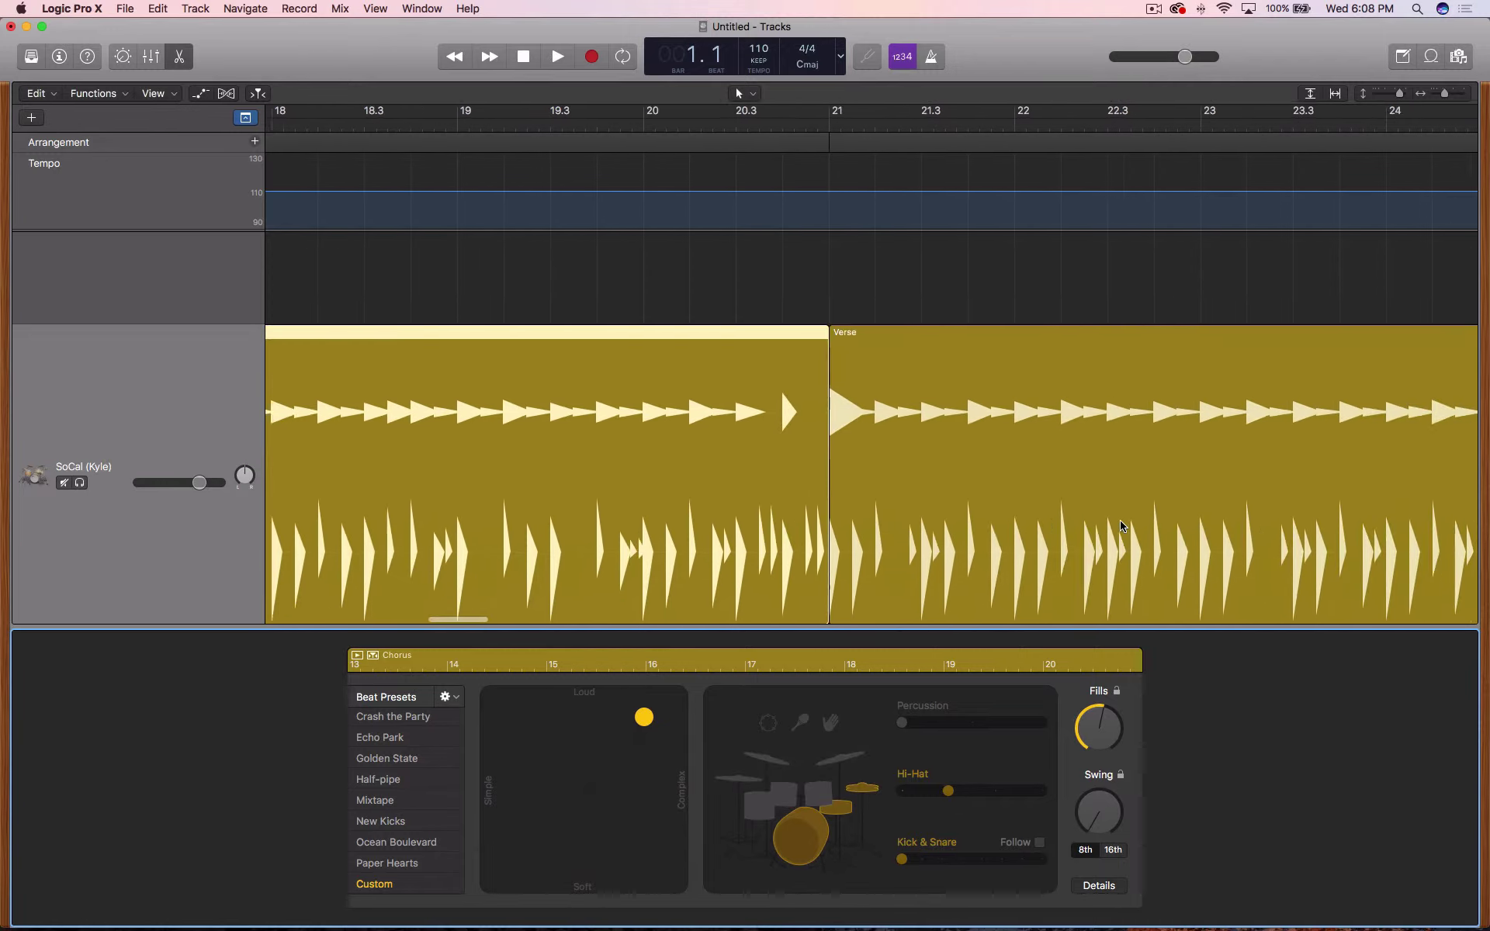
{"action": "scroll", "coordinate": [1121, 525], "scroll_direction": "right", "scroll_amount": 7}
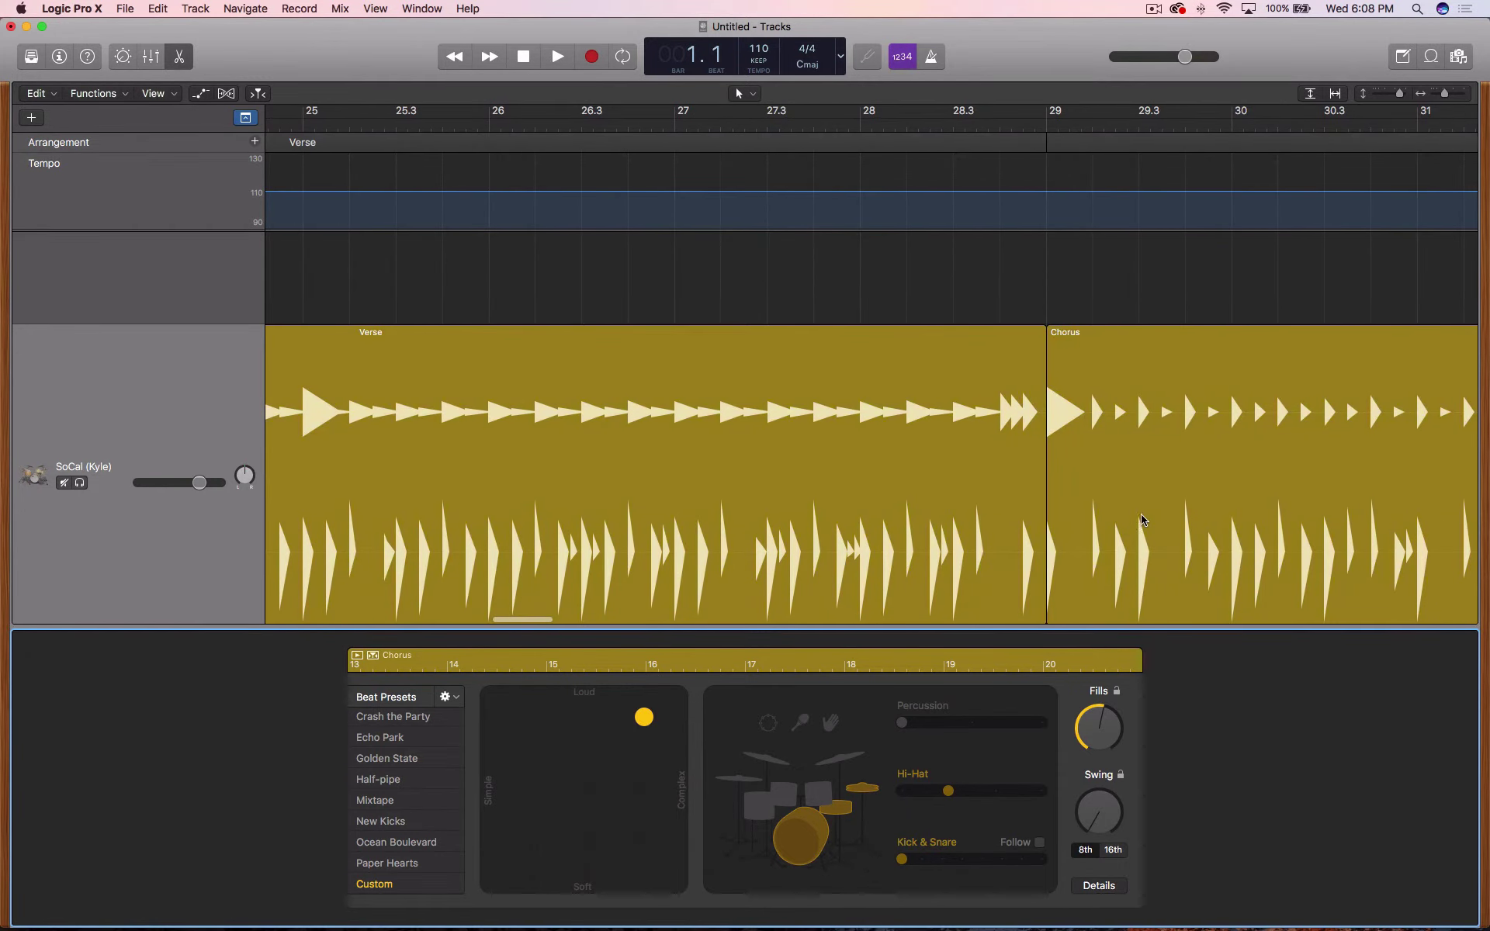
{"action": "left_click", "coordinate": [1332, 447]}
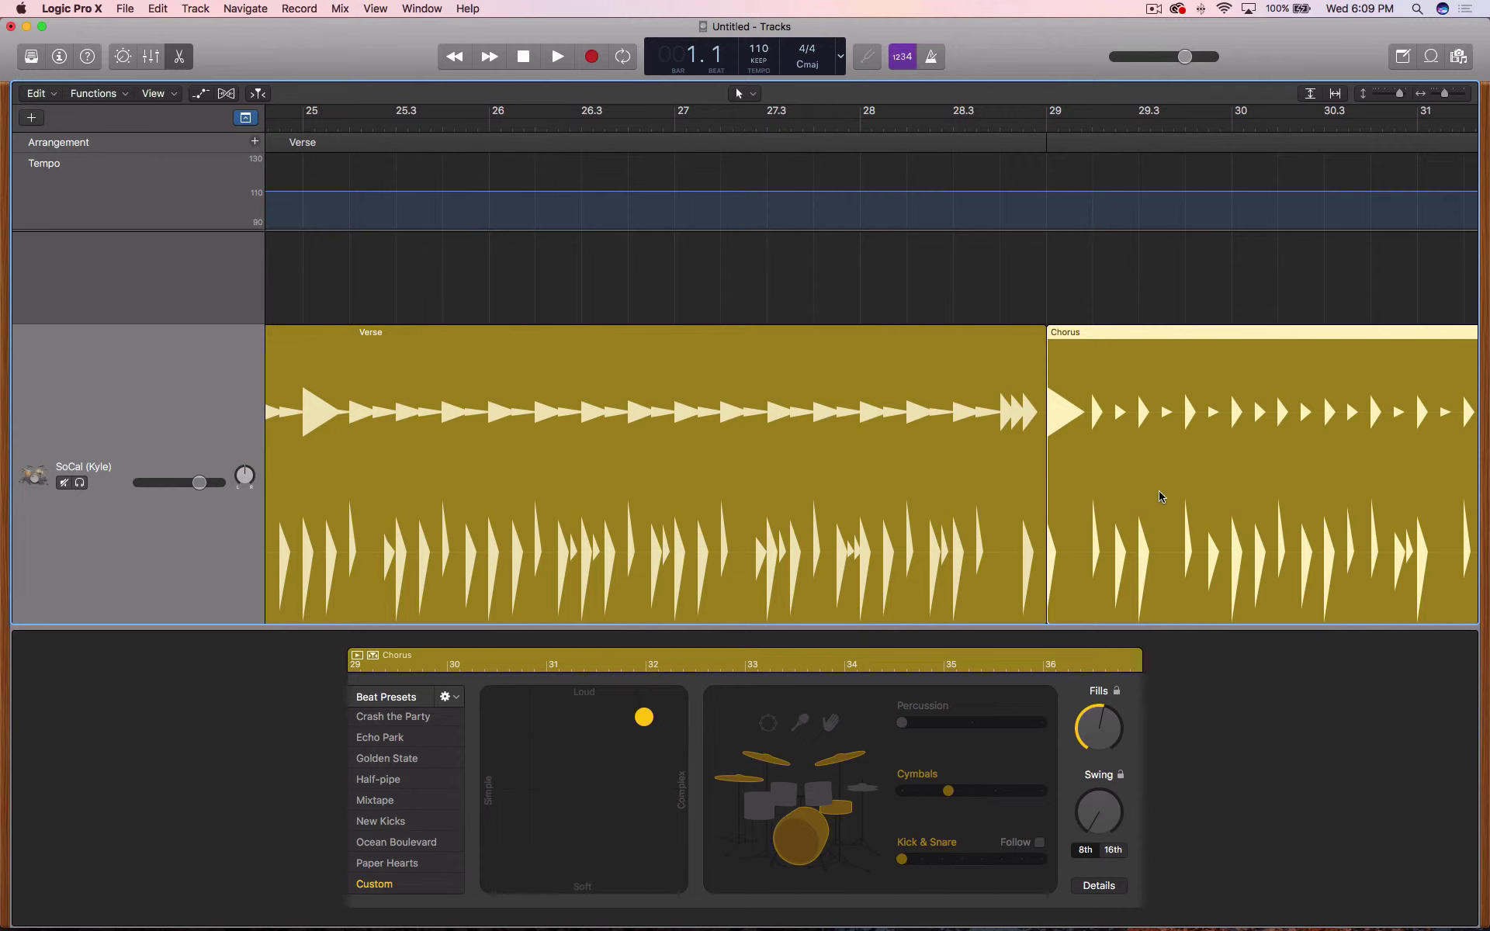
{"action": "left_click", "coordinate": [866, 470]}
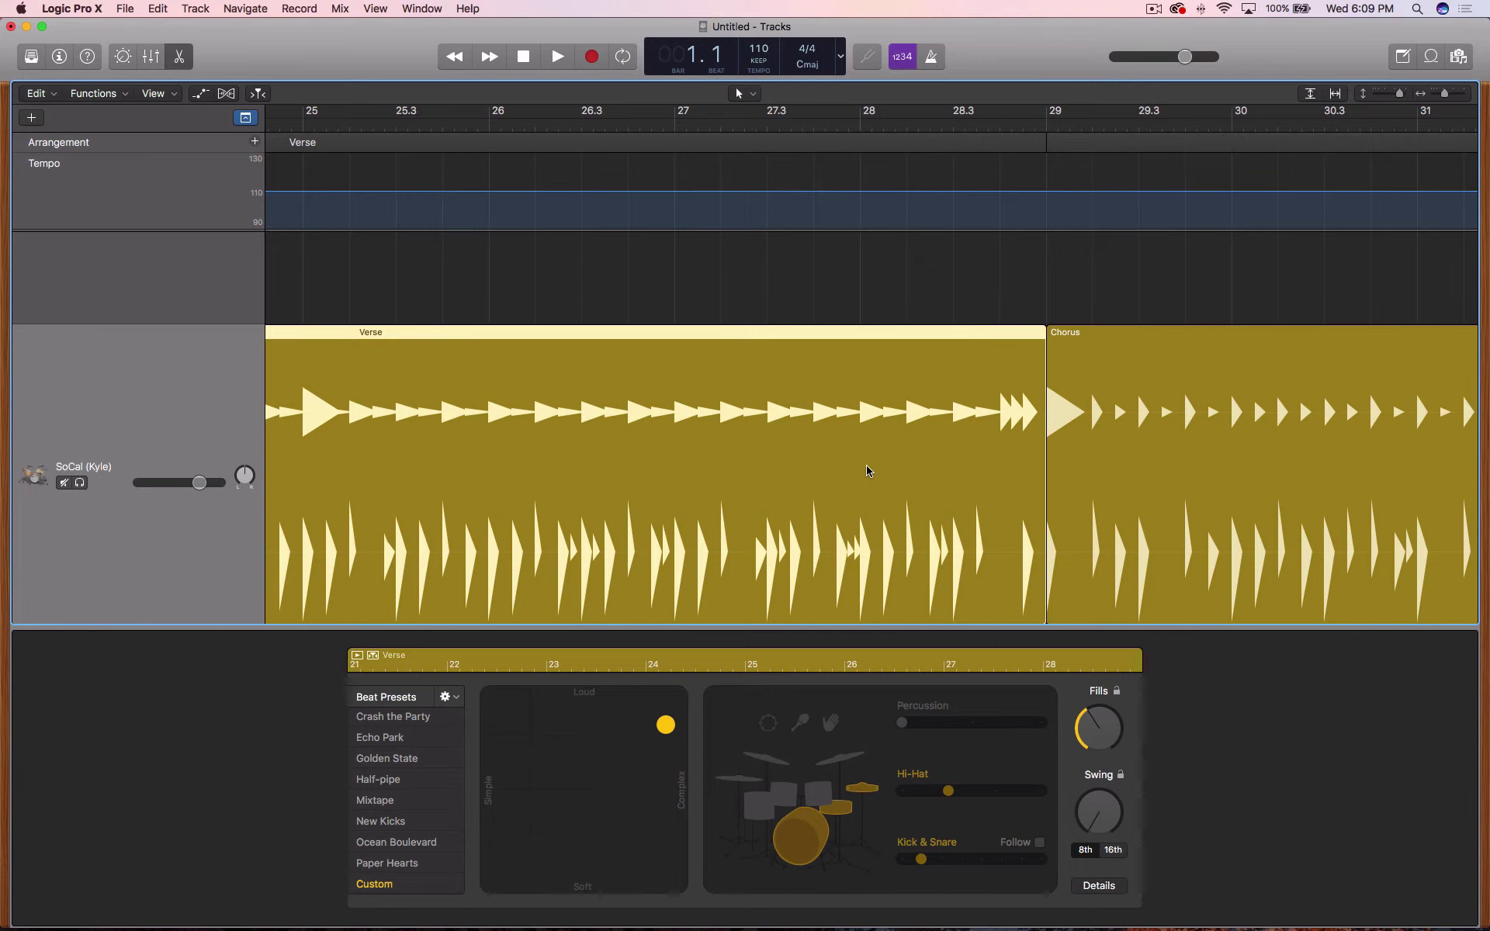
{"action": "scroll", "coordinate": [866, 471], "scroll_direction": "right", "scroll_amount": 8}
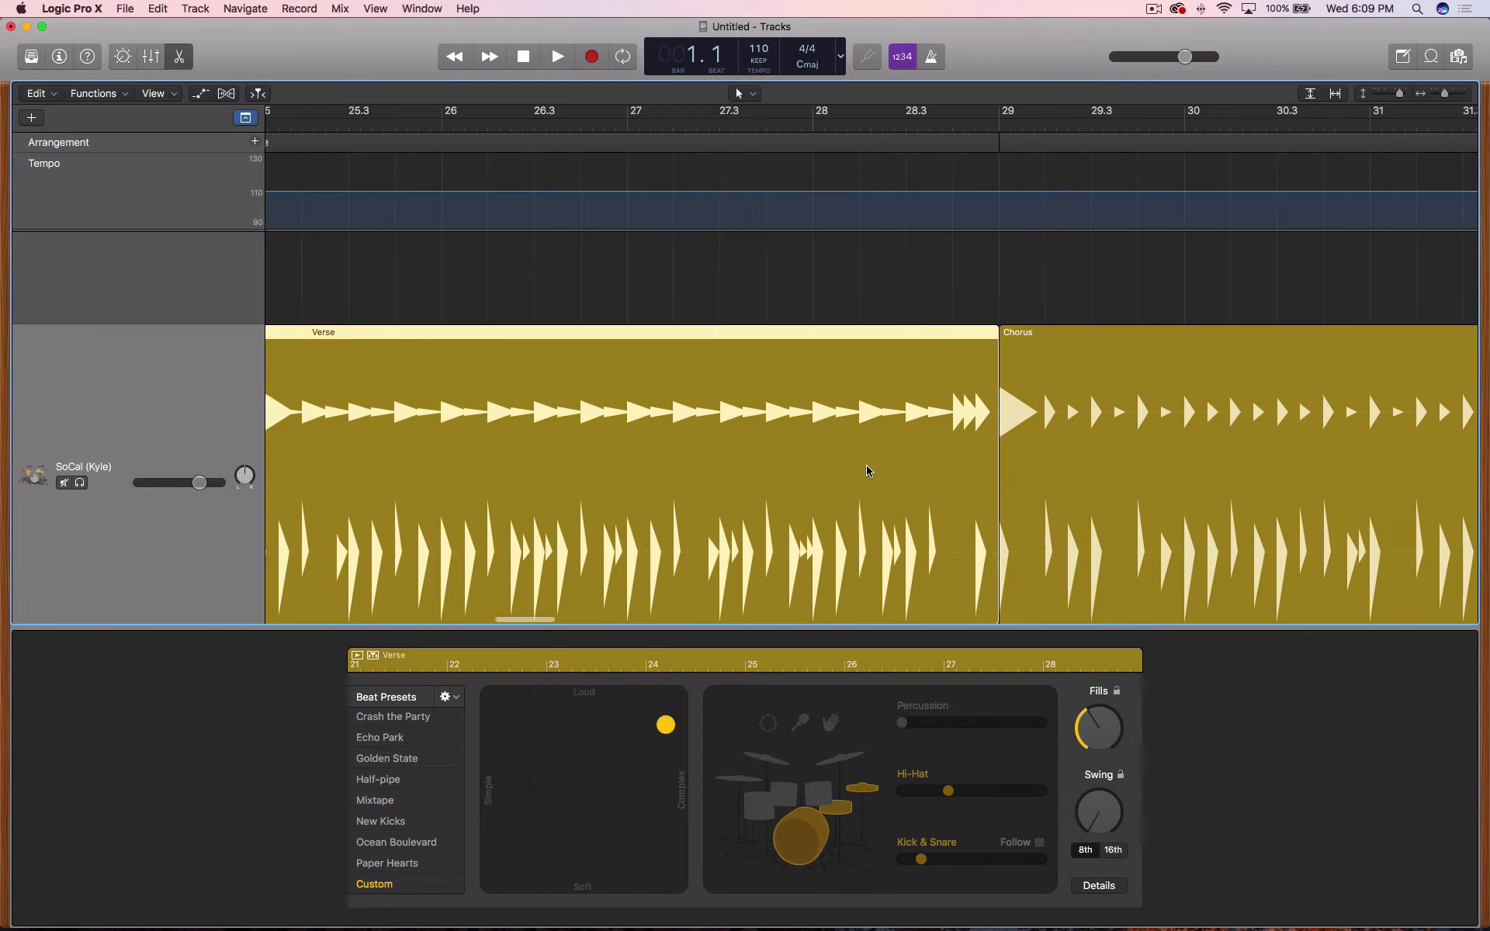
{"action": "scroll", "coordinate": [866, 470], "scroll_direction": "right", "scroll_amount": 3}
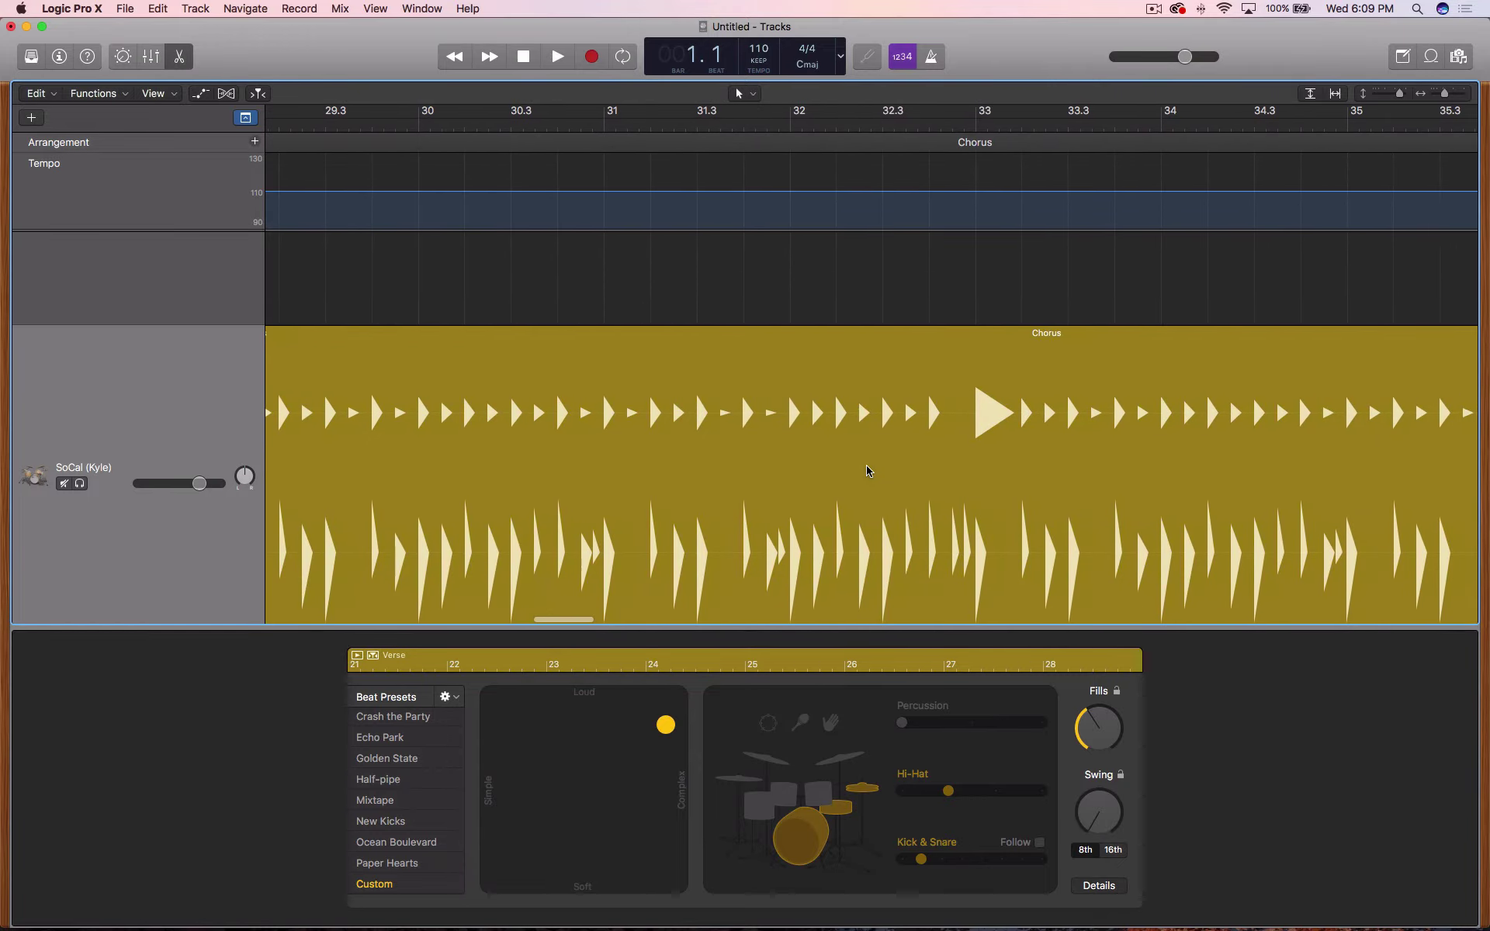
{"action": "scroll", "coordinate": [868, 471], "scroll_direction": "right", "scroll_amount": 5}
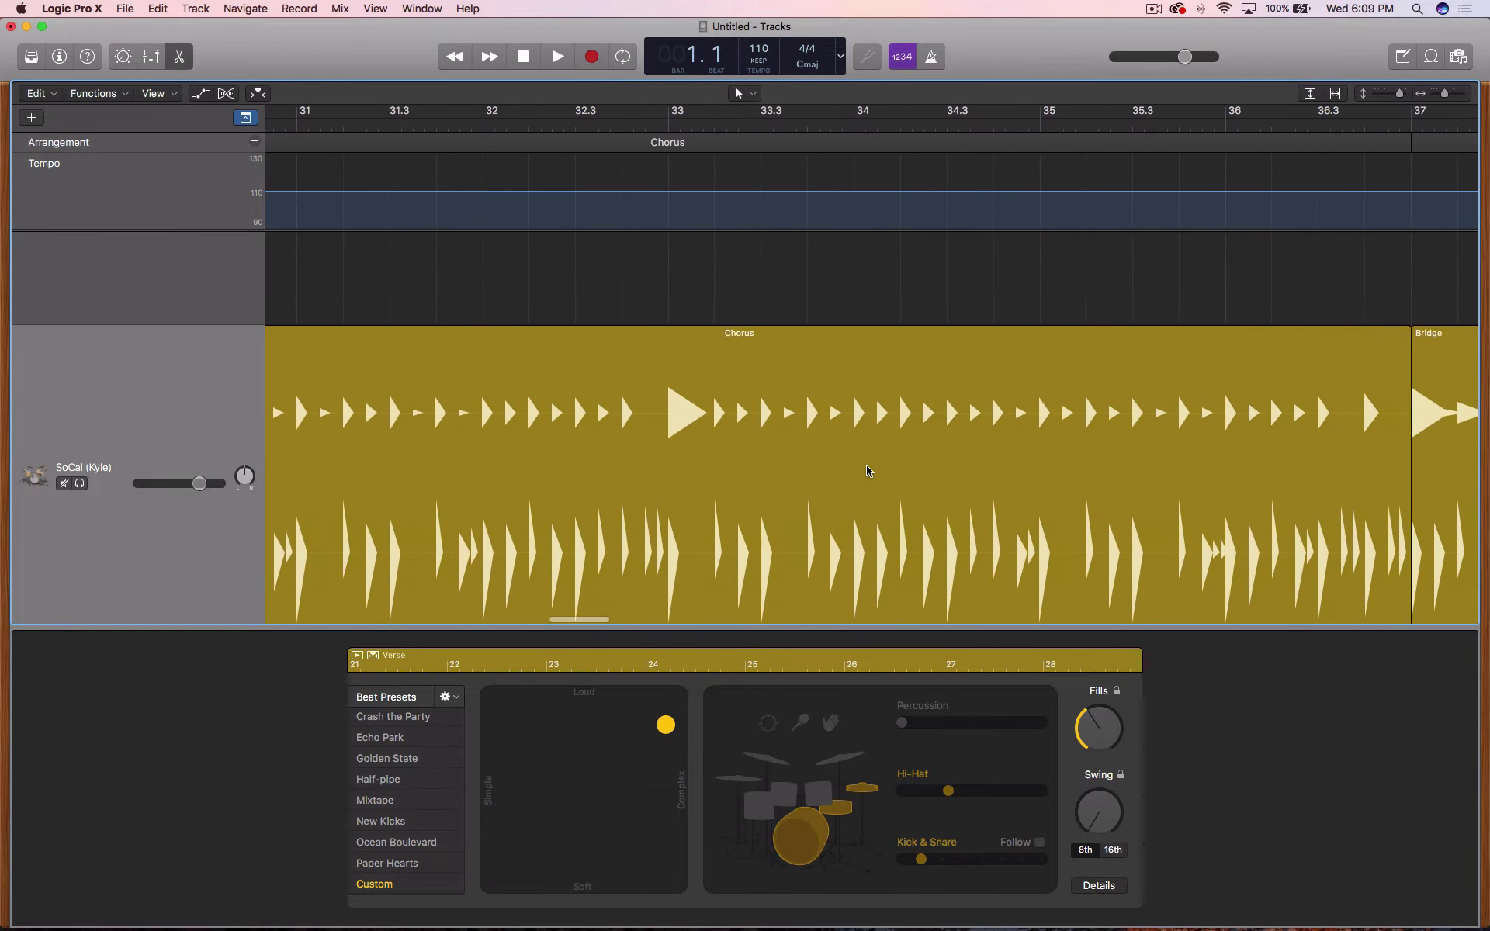